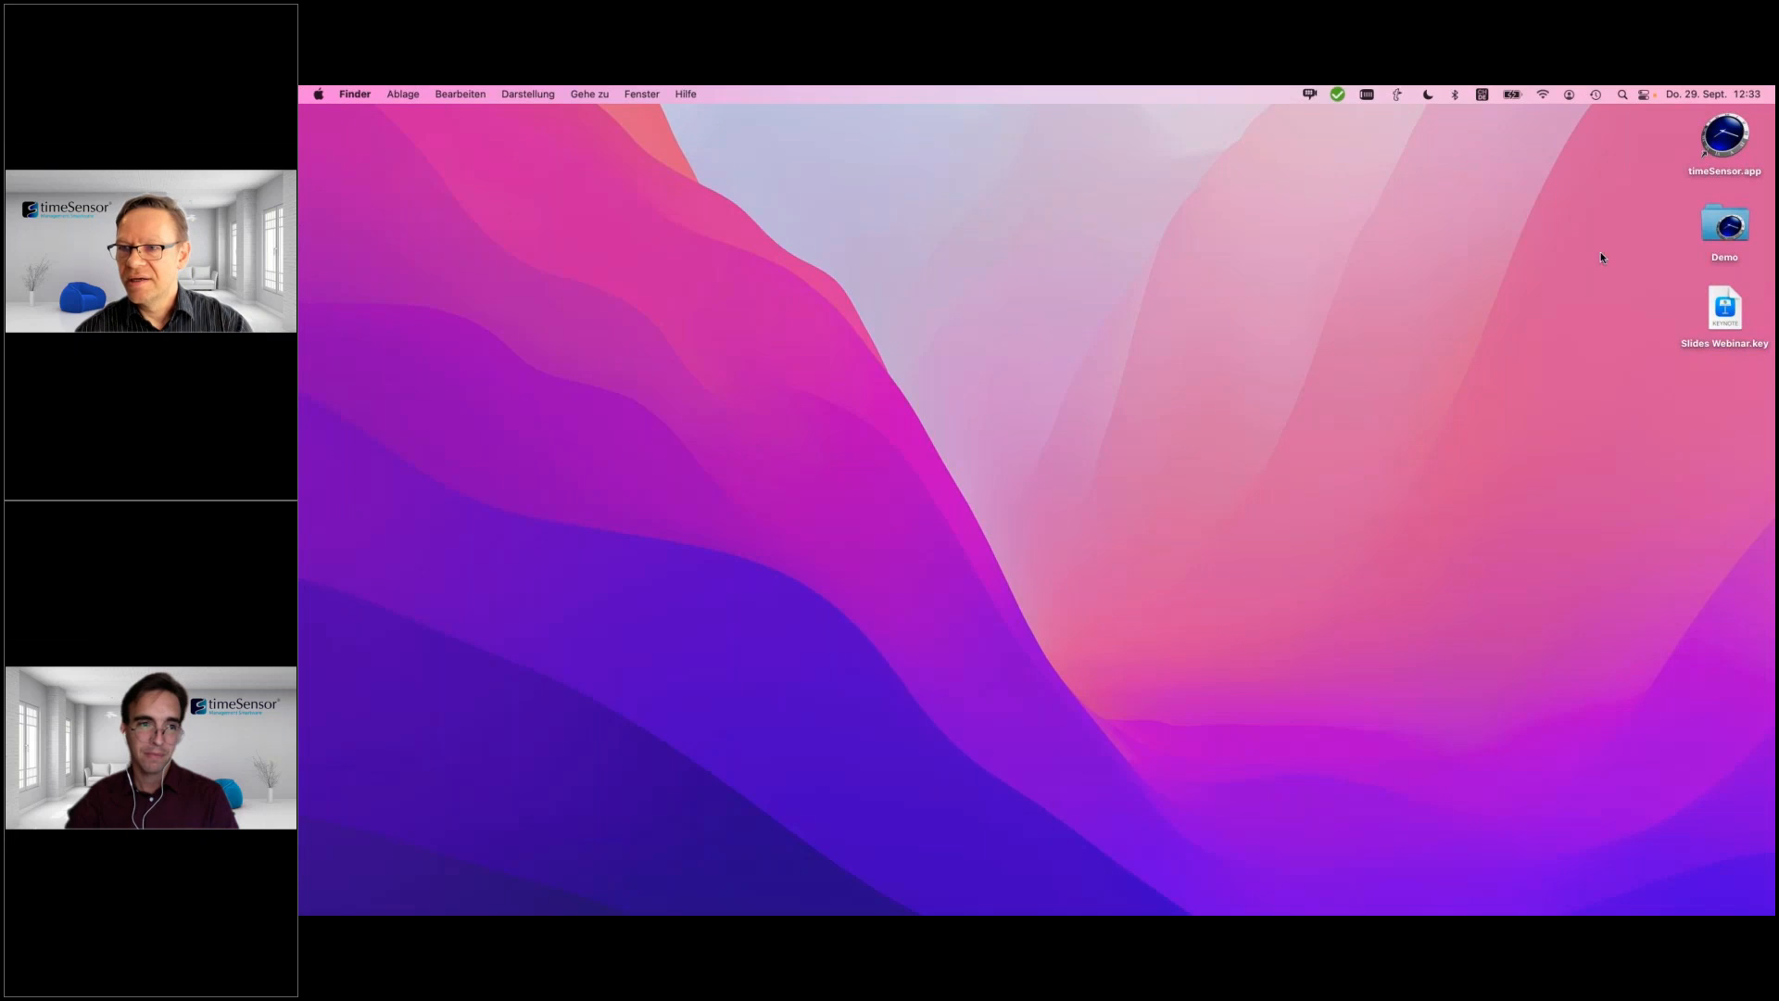
- Launch timeSensor from the desktop and log in with the preselected user account
left_click(1715, 151)
double_click(1716, 151)
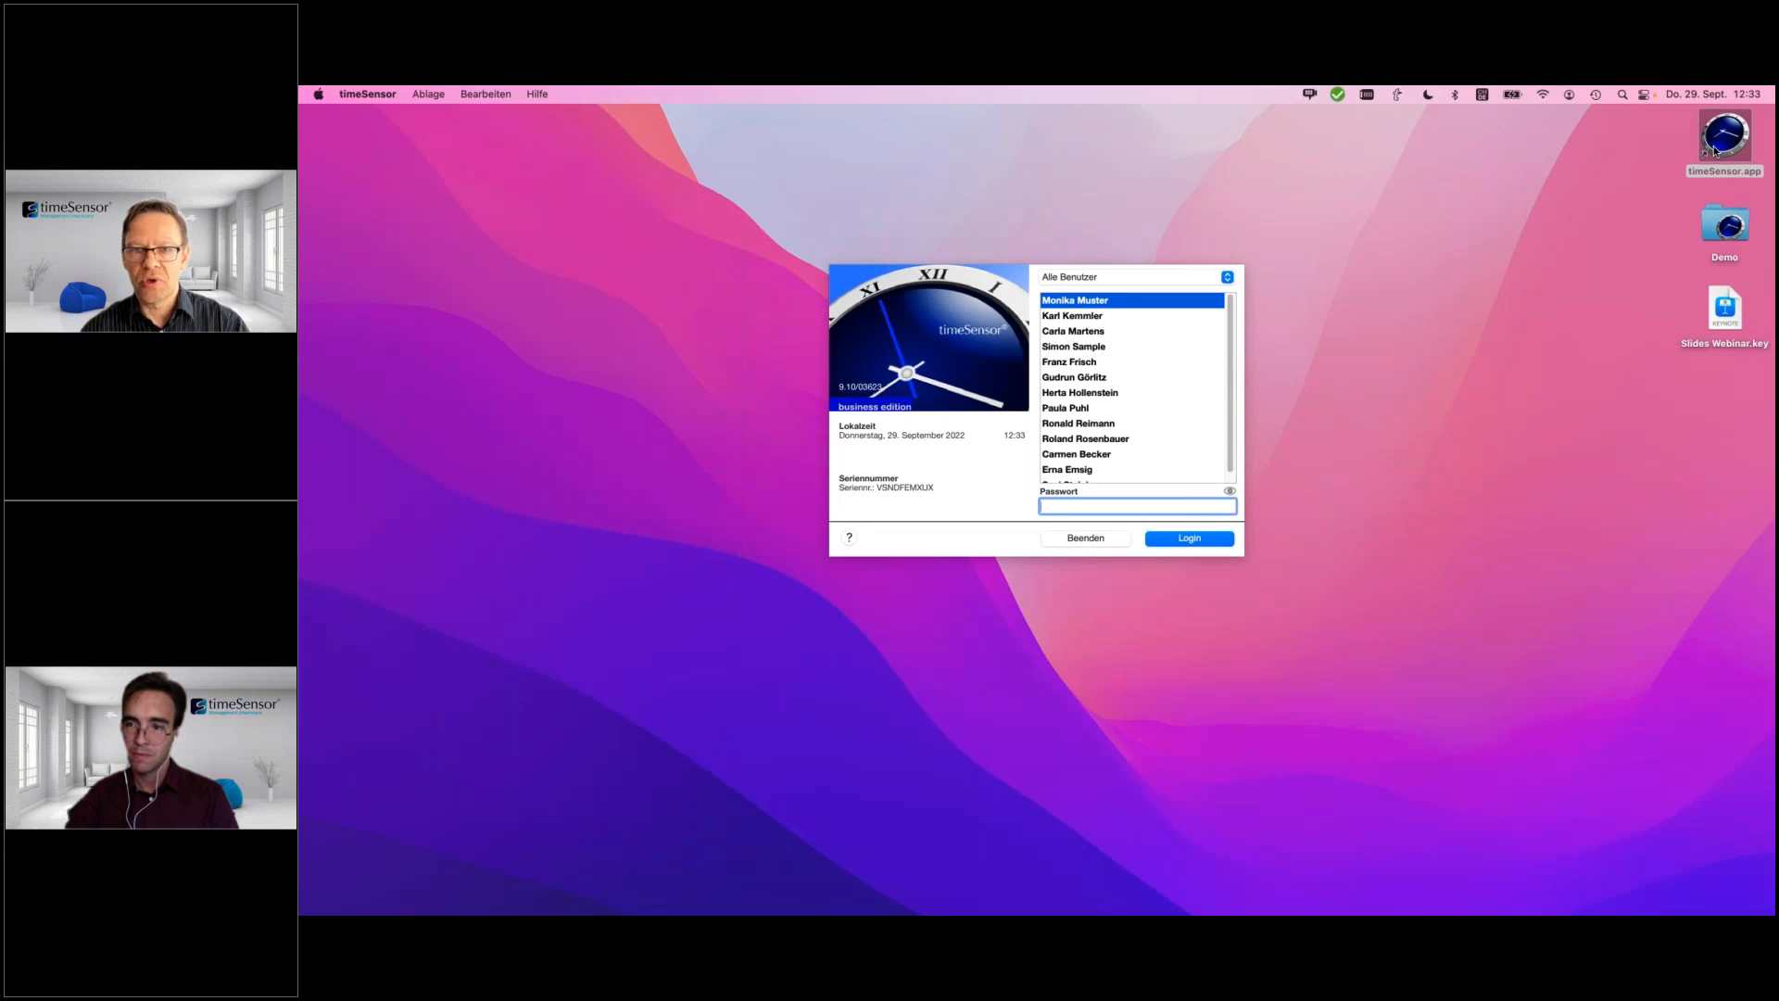
left_click(1165, 536)
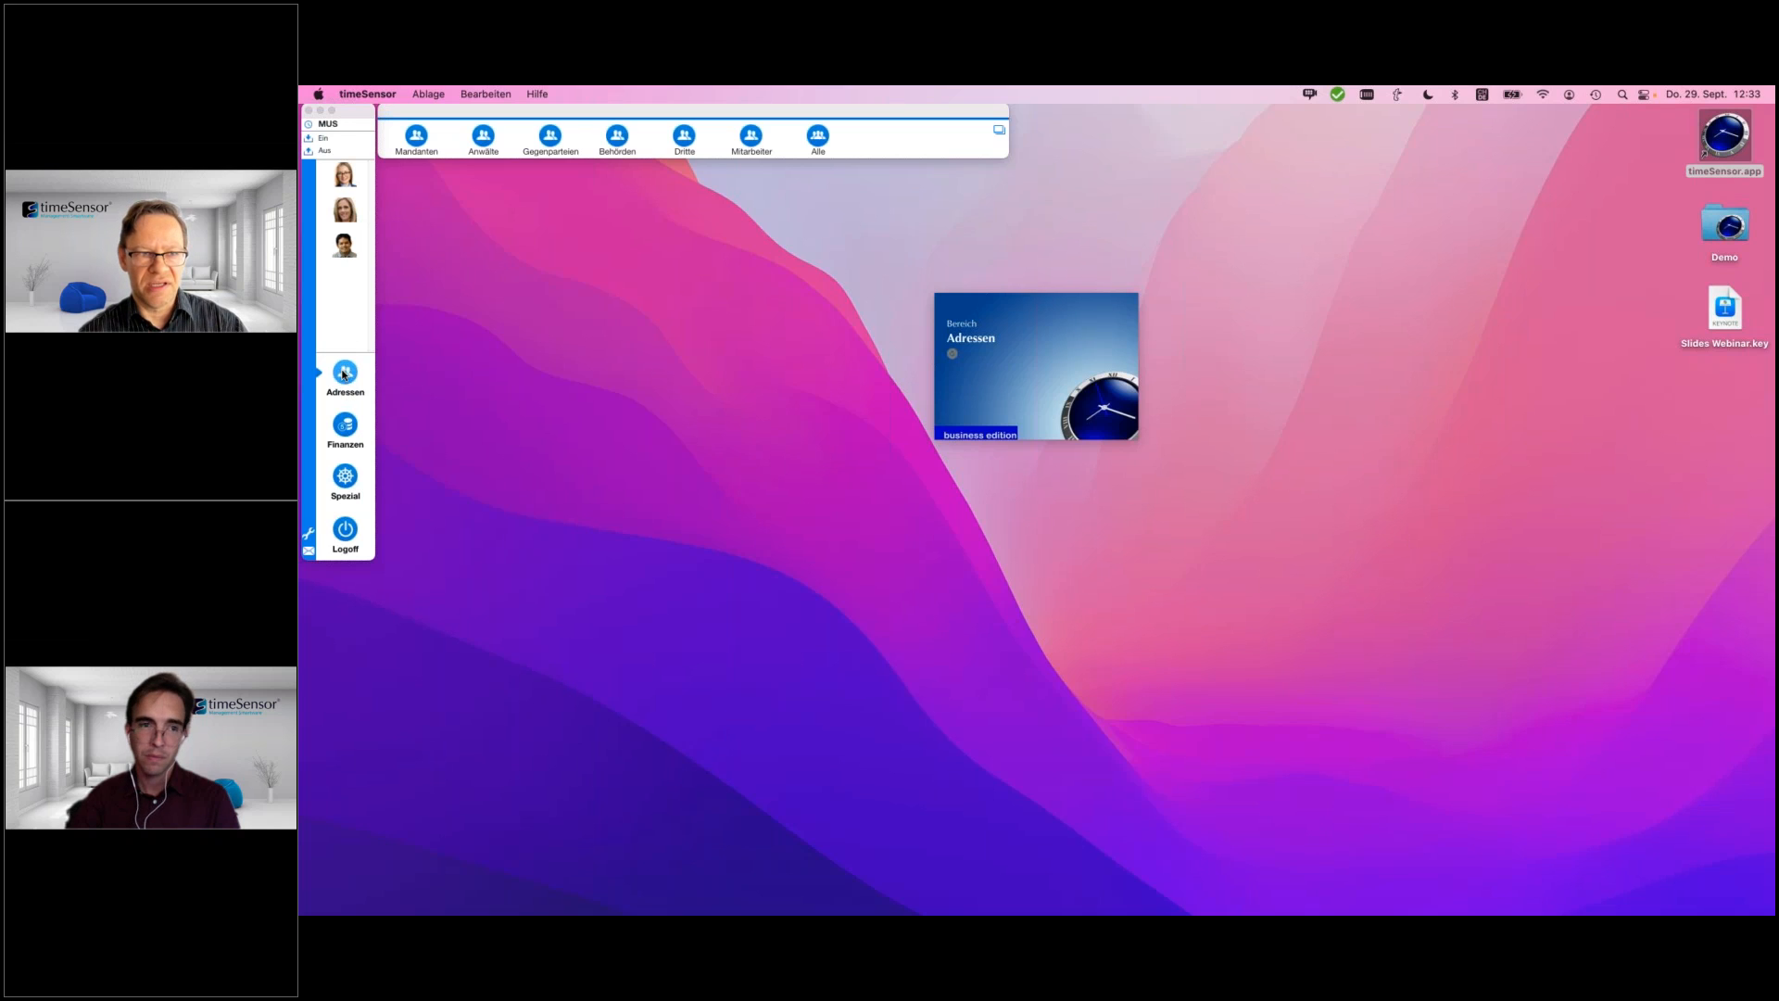
- Look through the Finanzen and Spezial areas, and return to the Adressen area
left_click(345, 424)
left_click(345, 482)
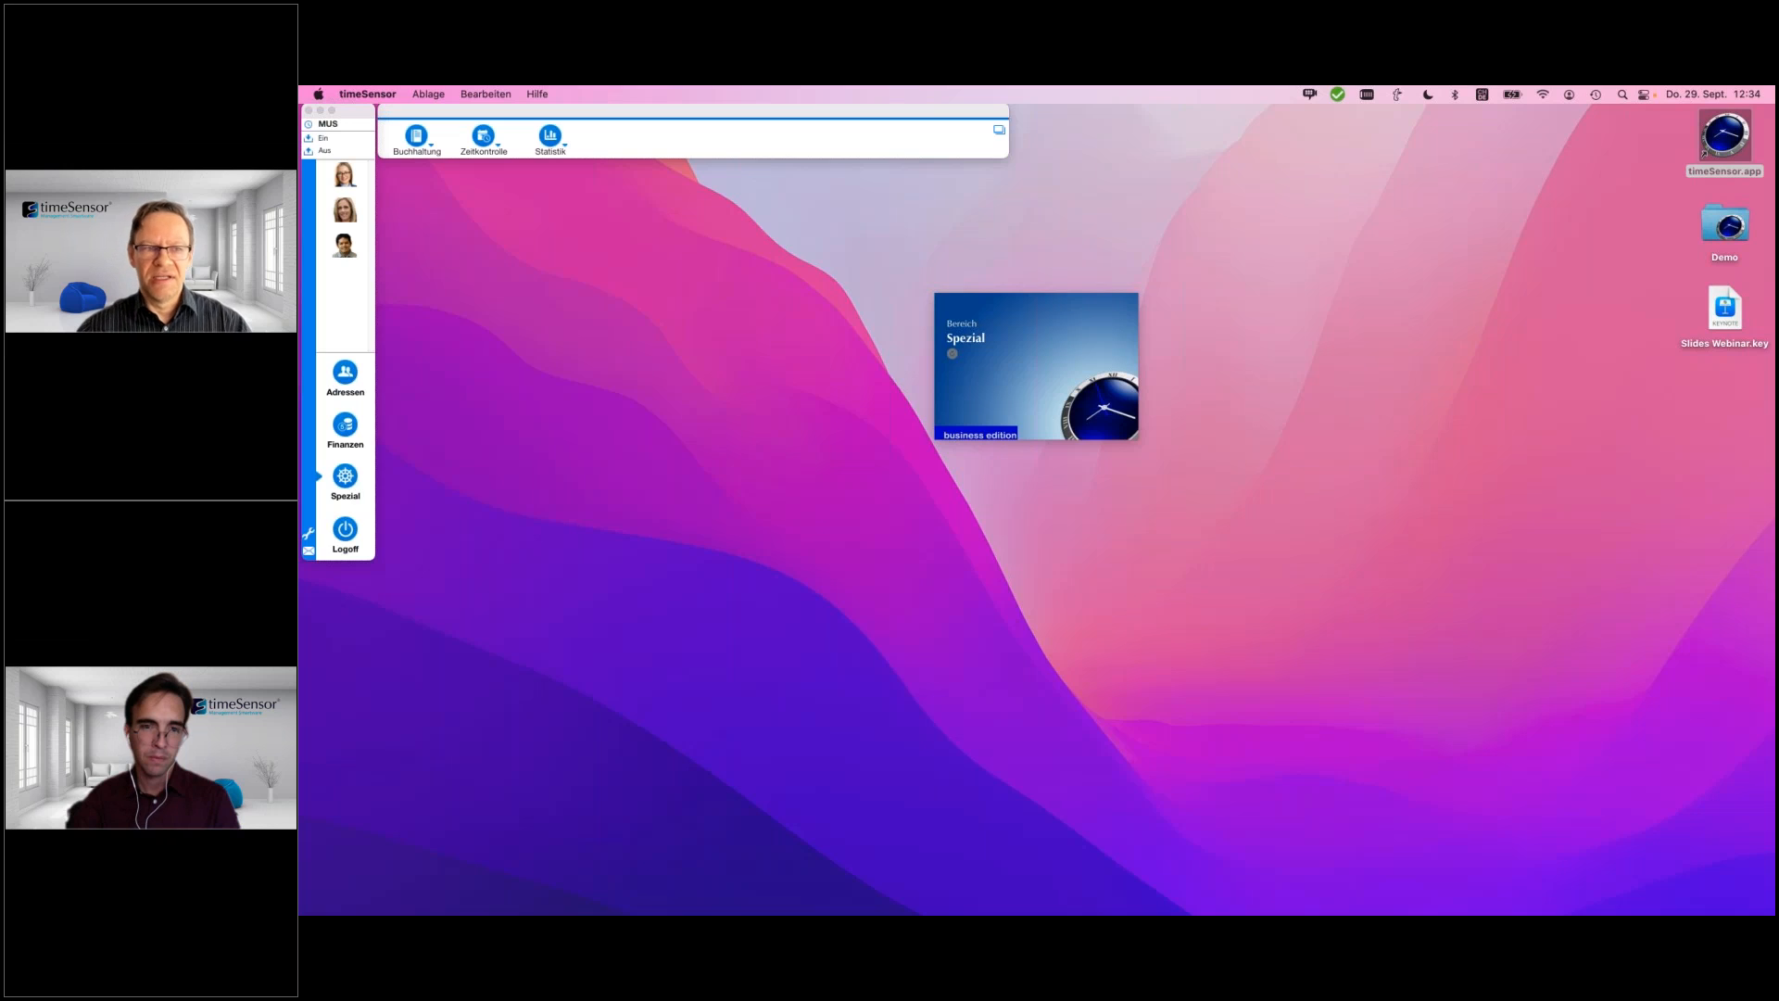
left_click(350, 375)
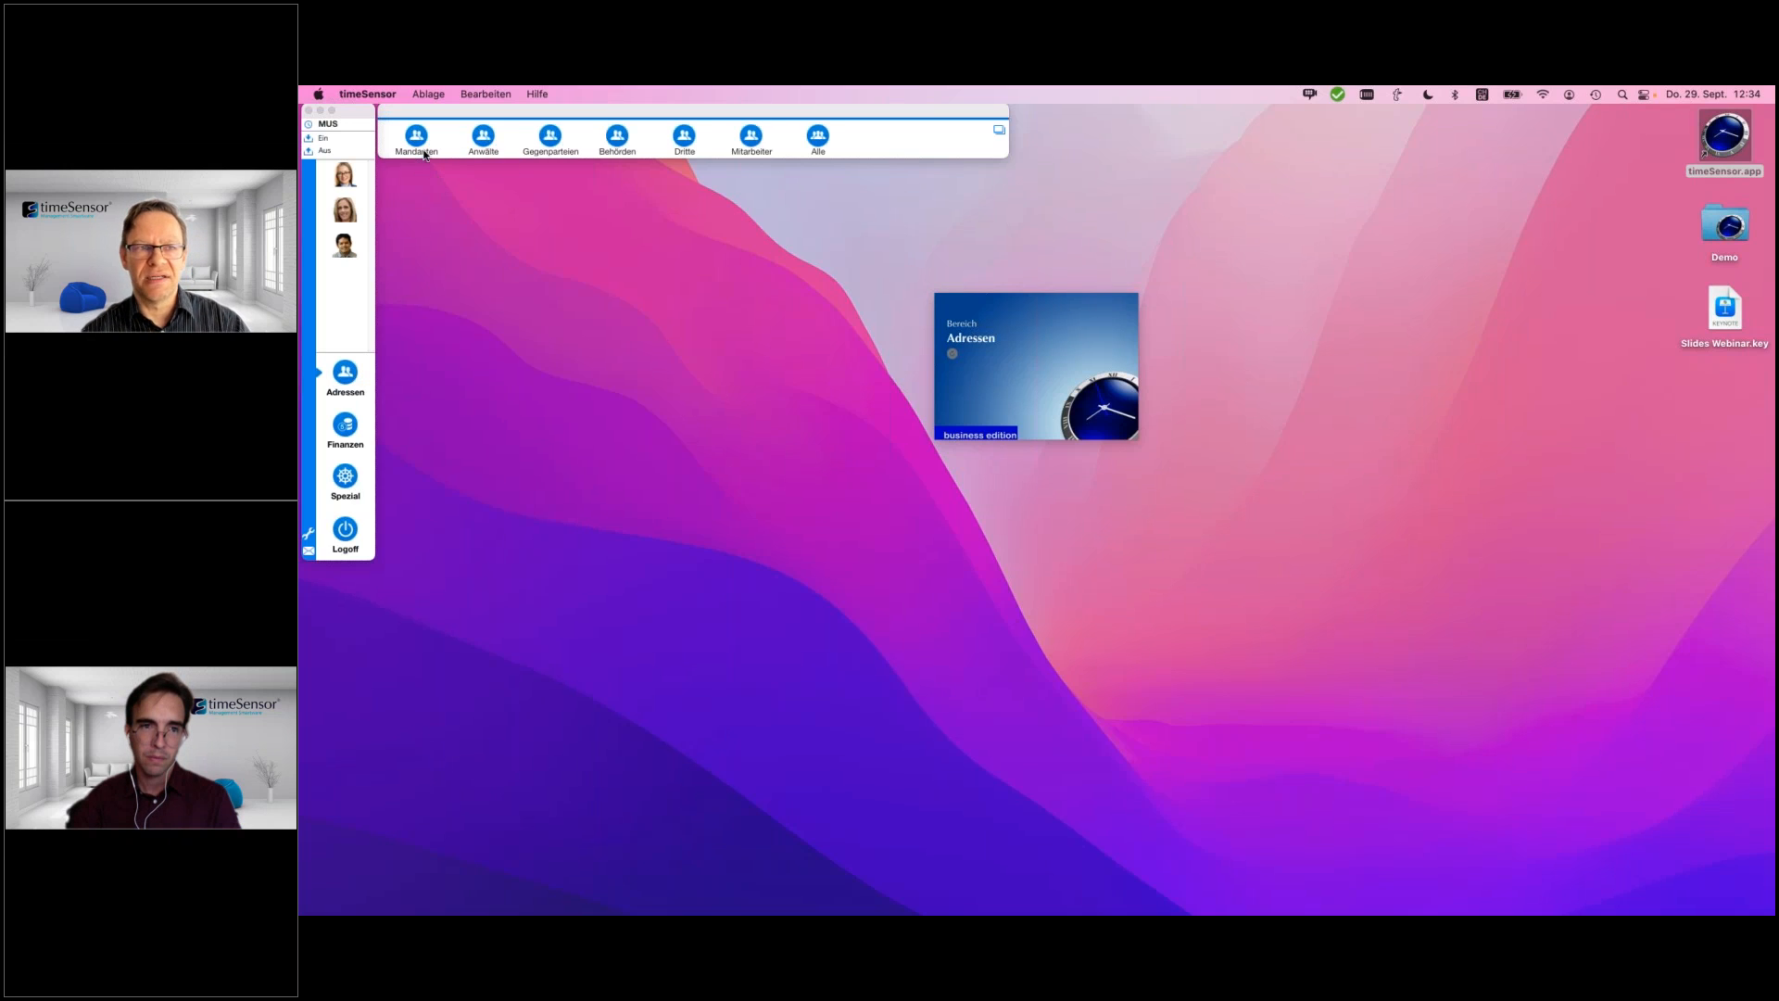
- View the Mandanten and Gegenparteien address lists, and close both windows
left_click(418, 137)
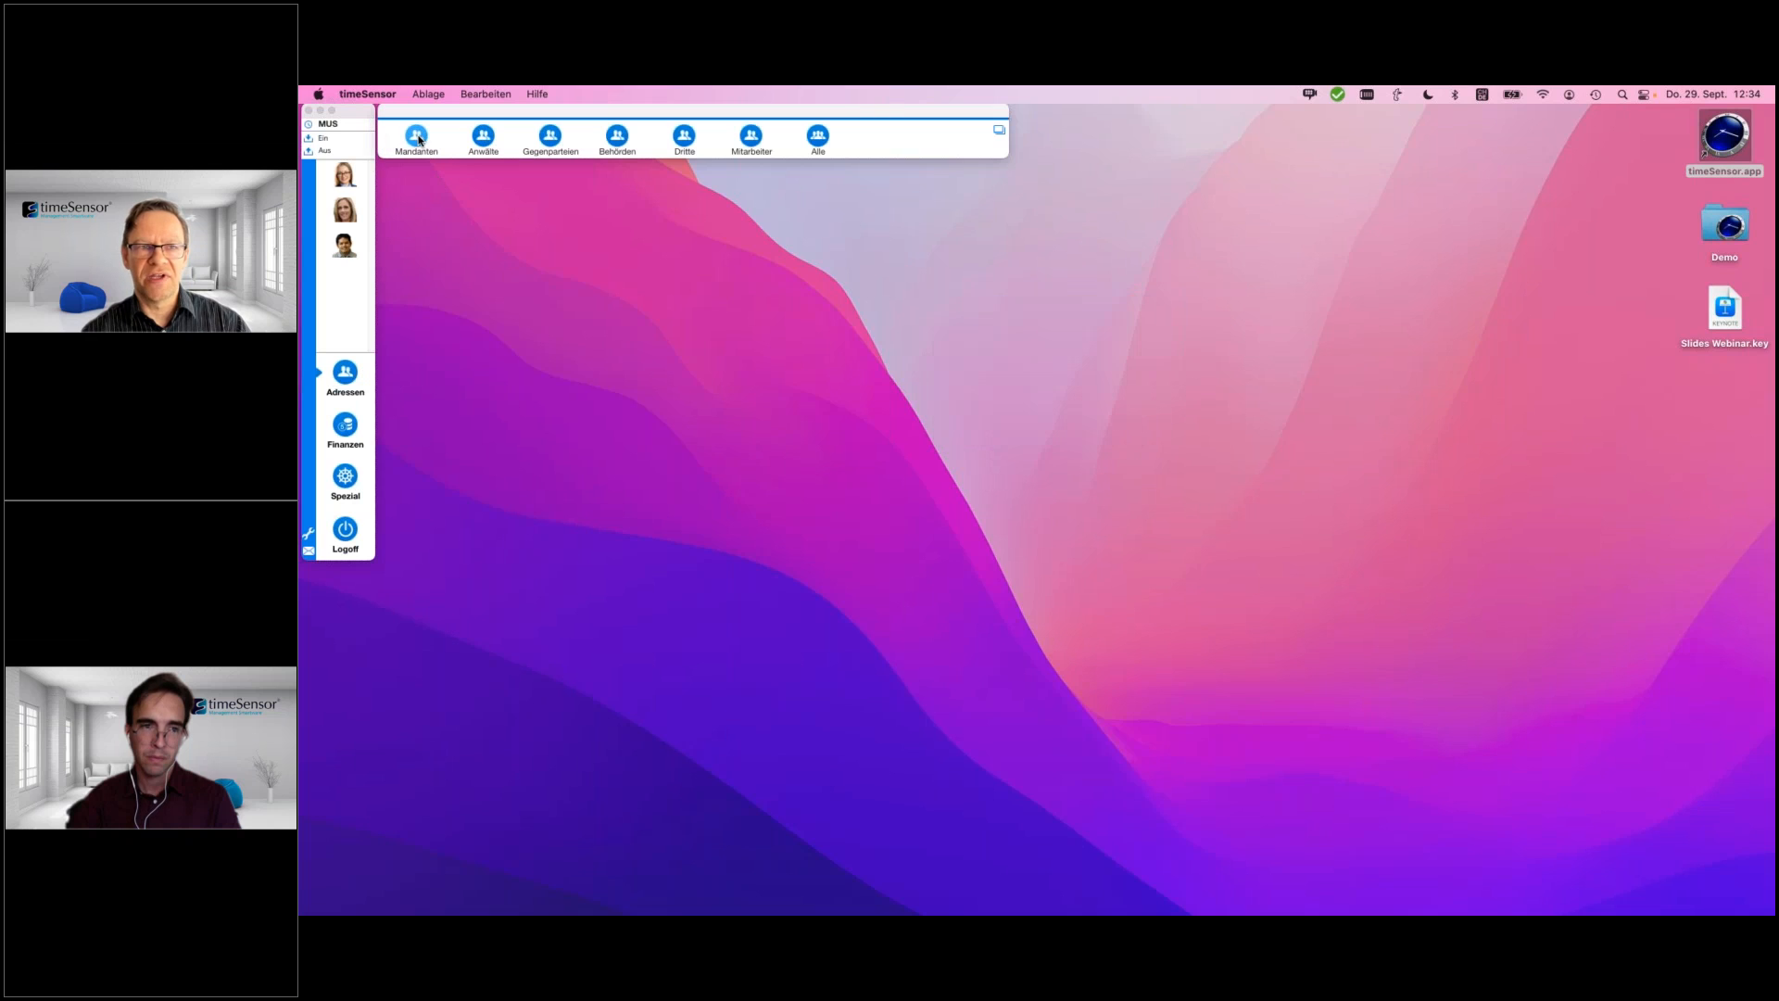
left_click(560, 137)
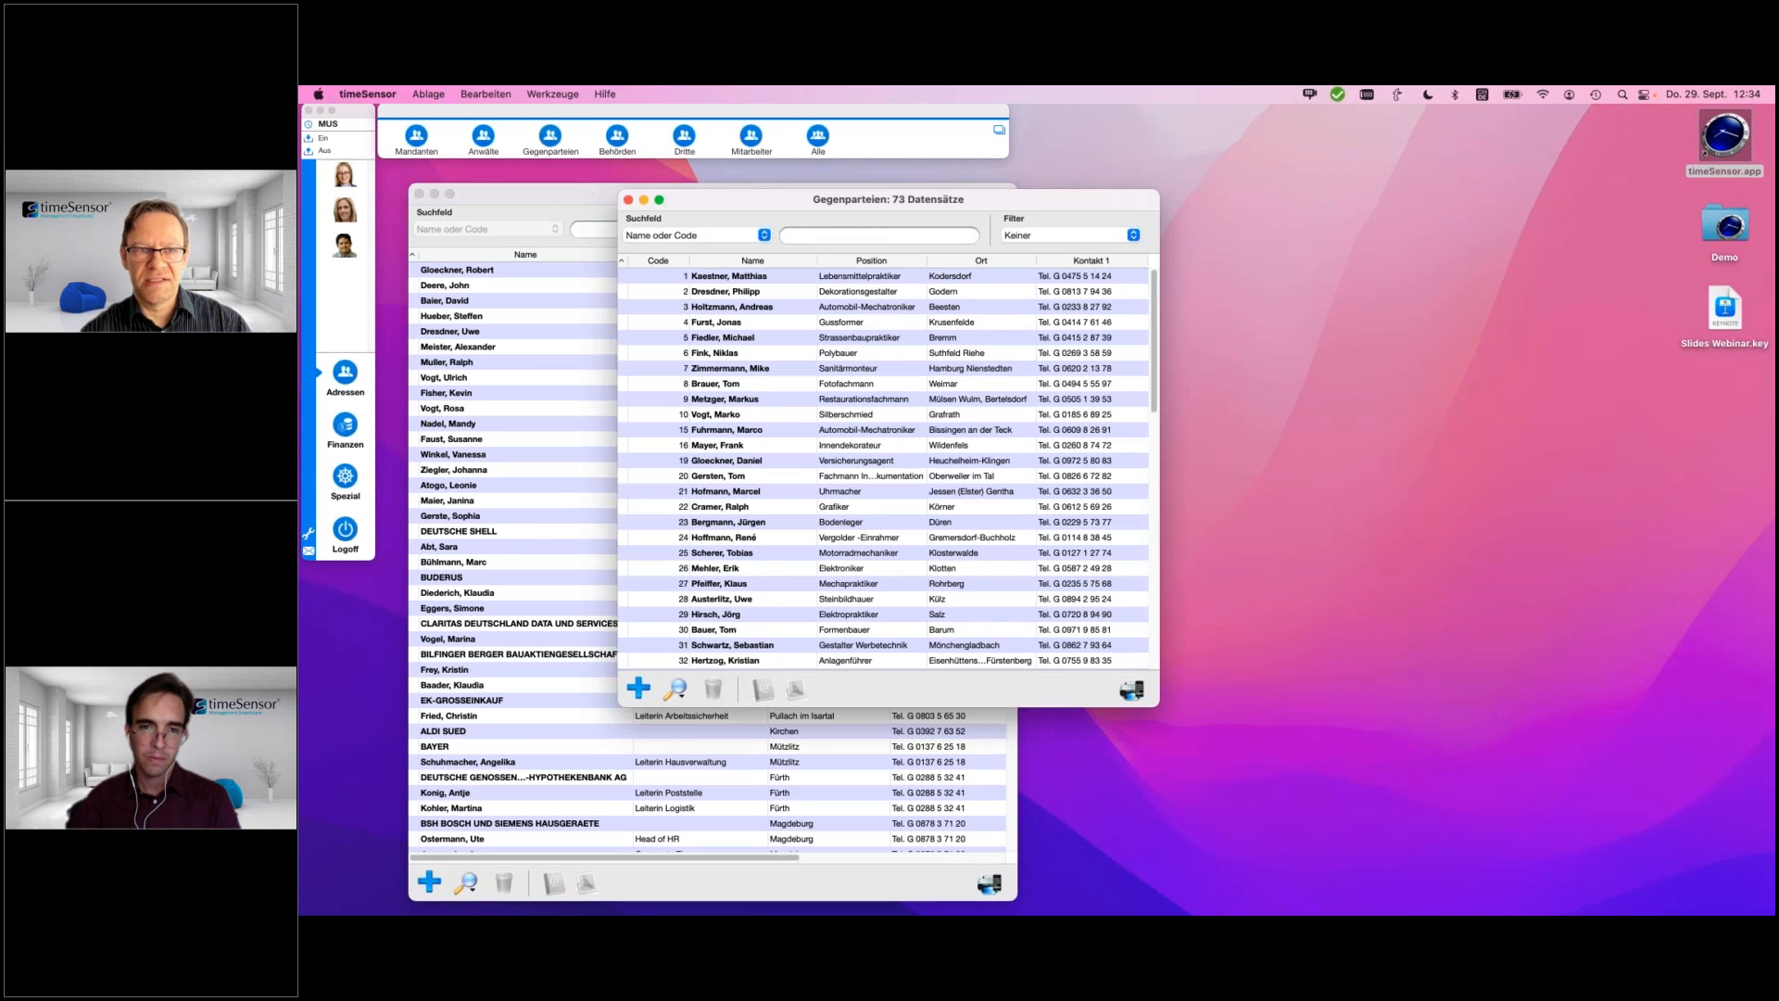
left_click(629, 200)
left_click(418, 194)
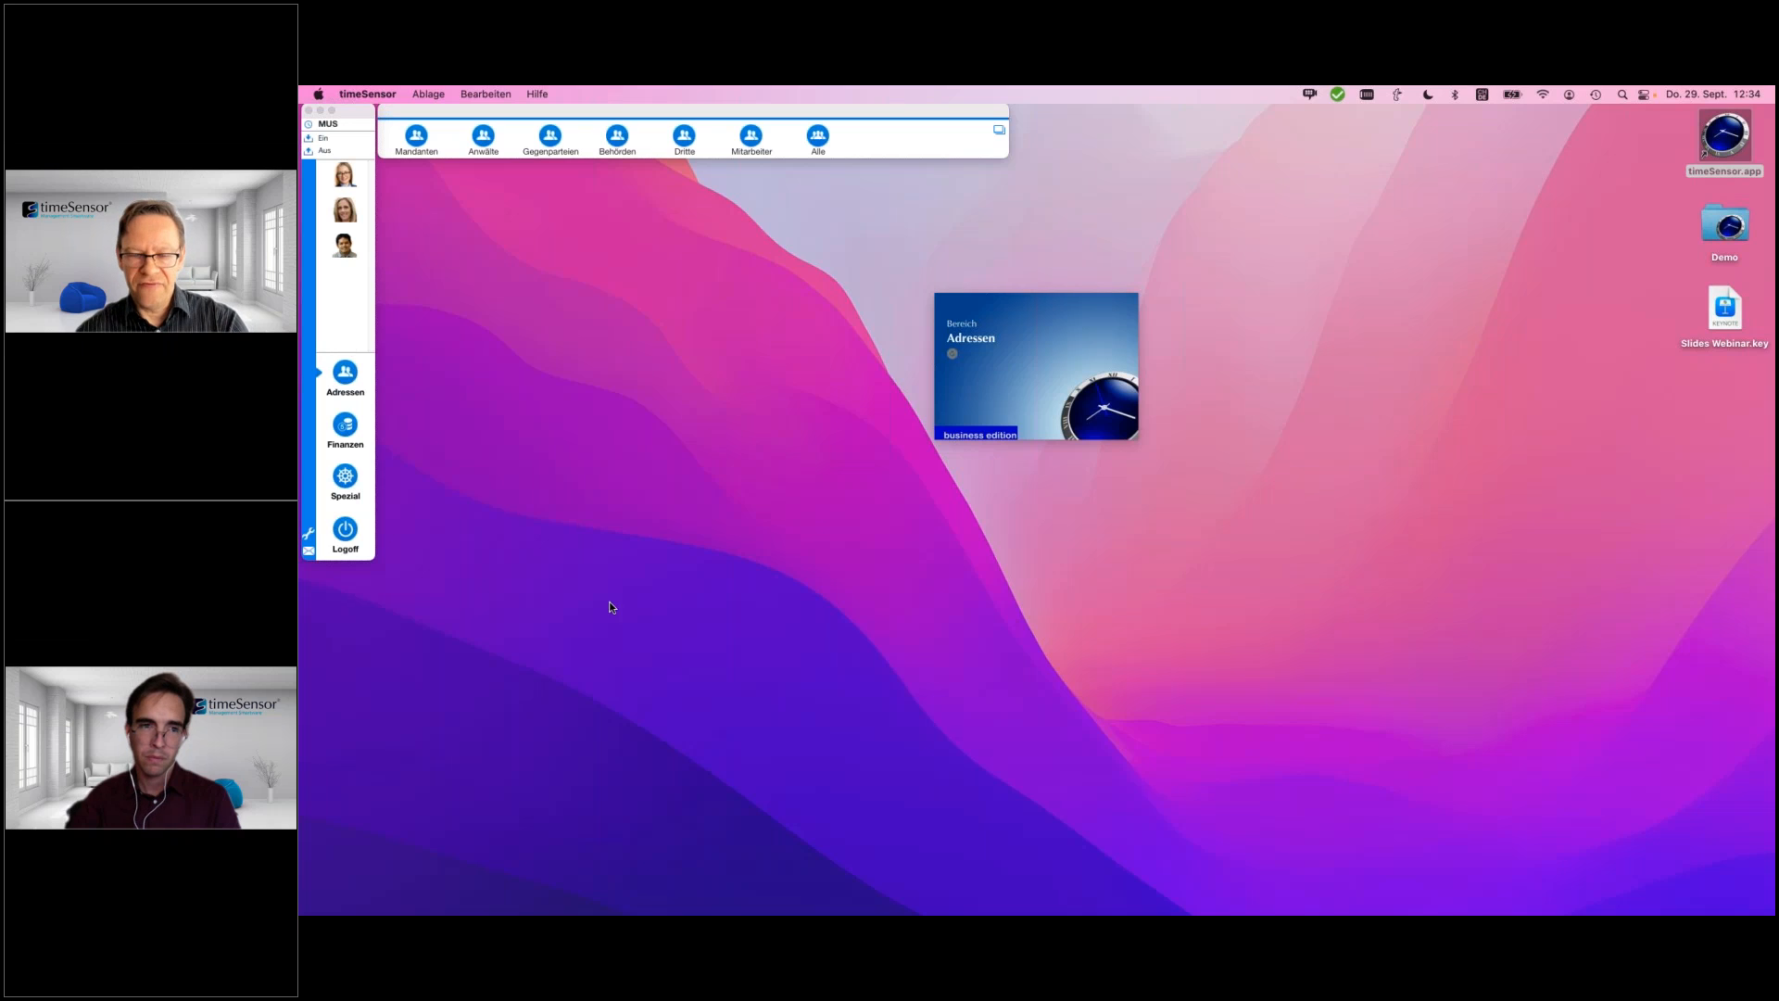
- Switch to Outlook, save the vCard attached to the "Beauftragung und Kontaktdaten" email to the desktop, and put the mail window away
mouse_move(795, 913)
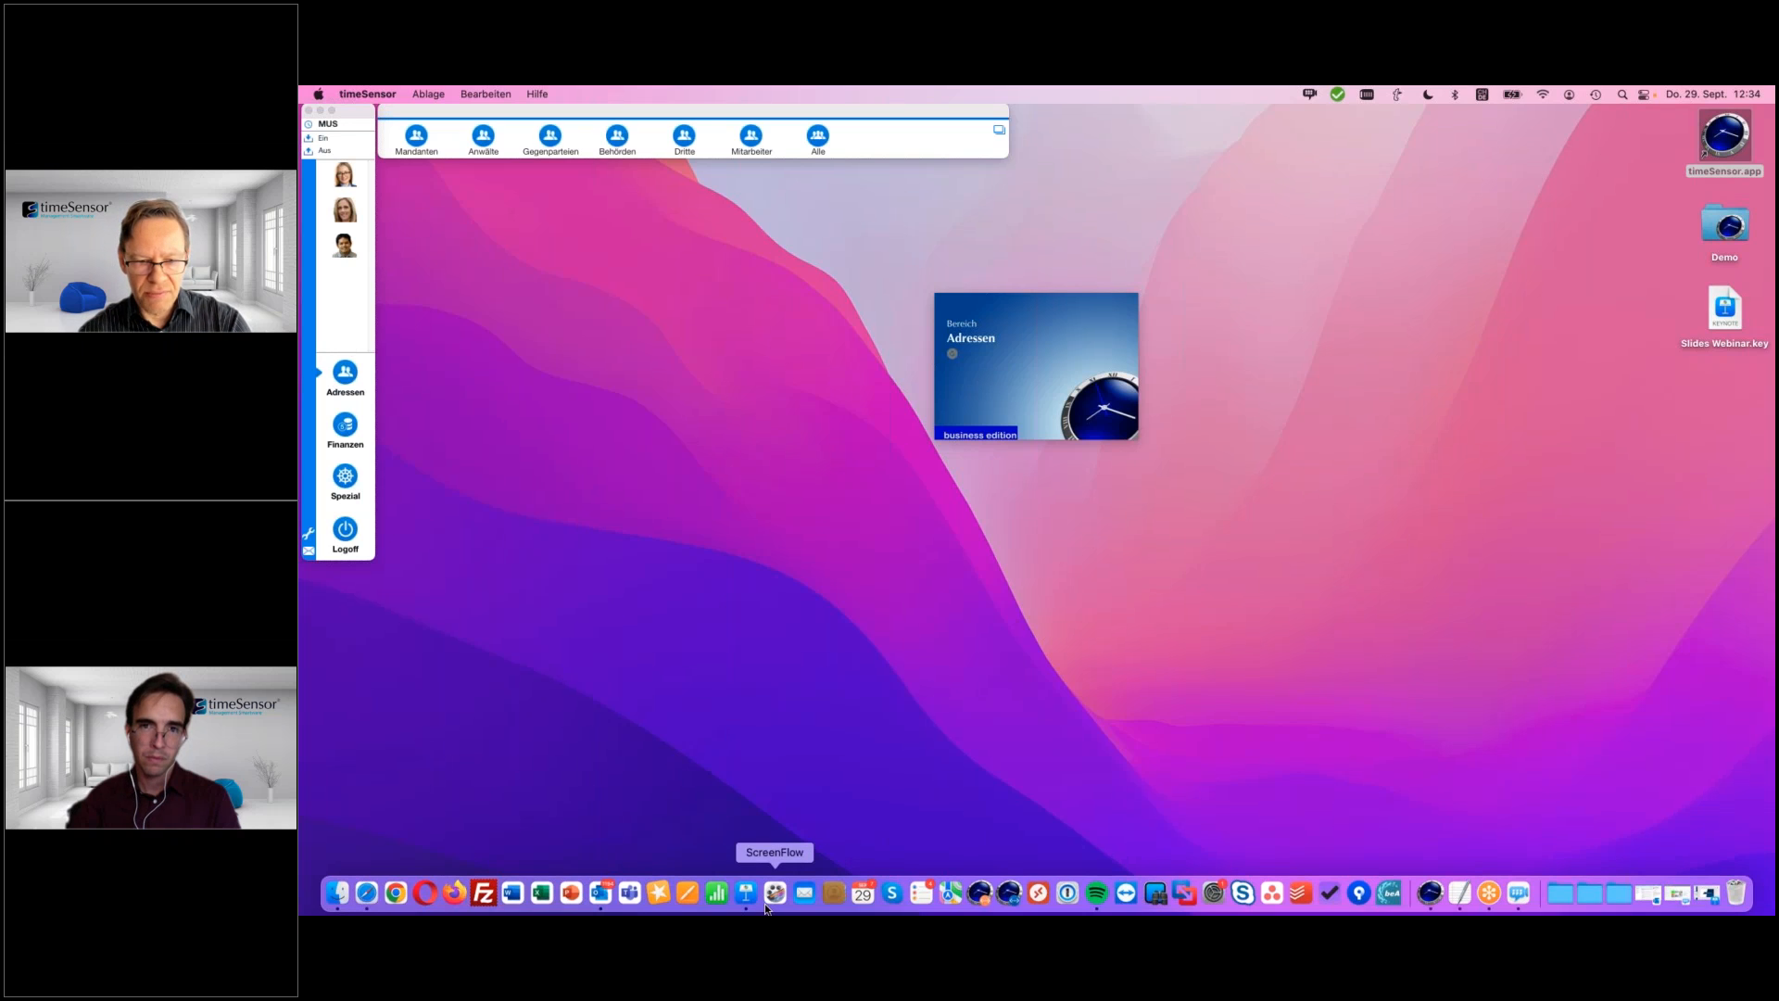
left_click(602, 895)
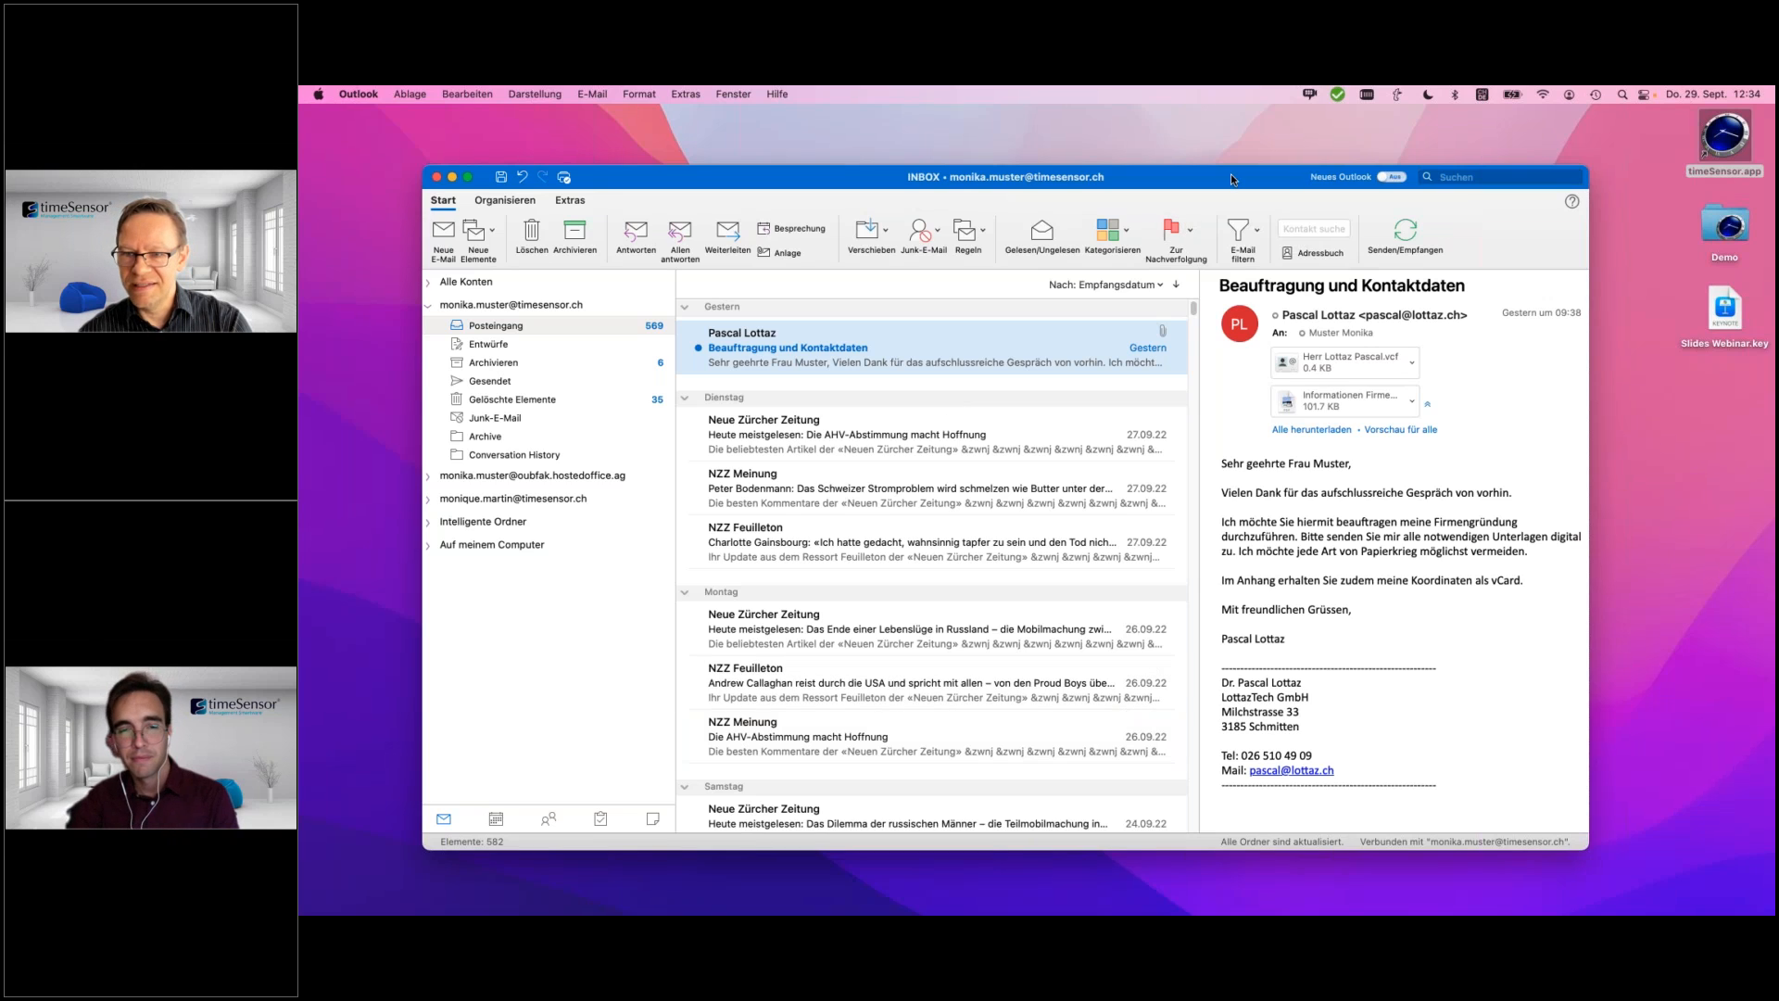
left_click_drag(1231, 174, 1236, 176)
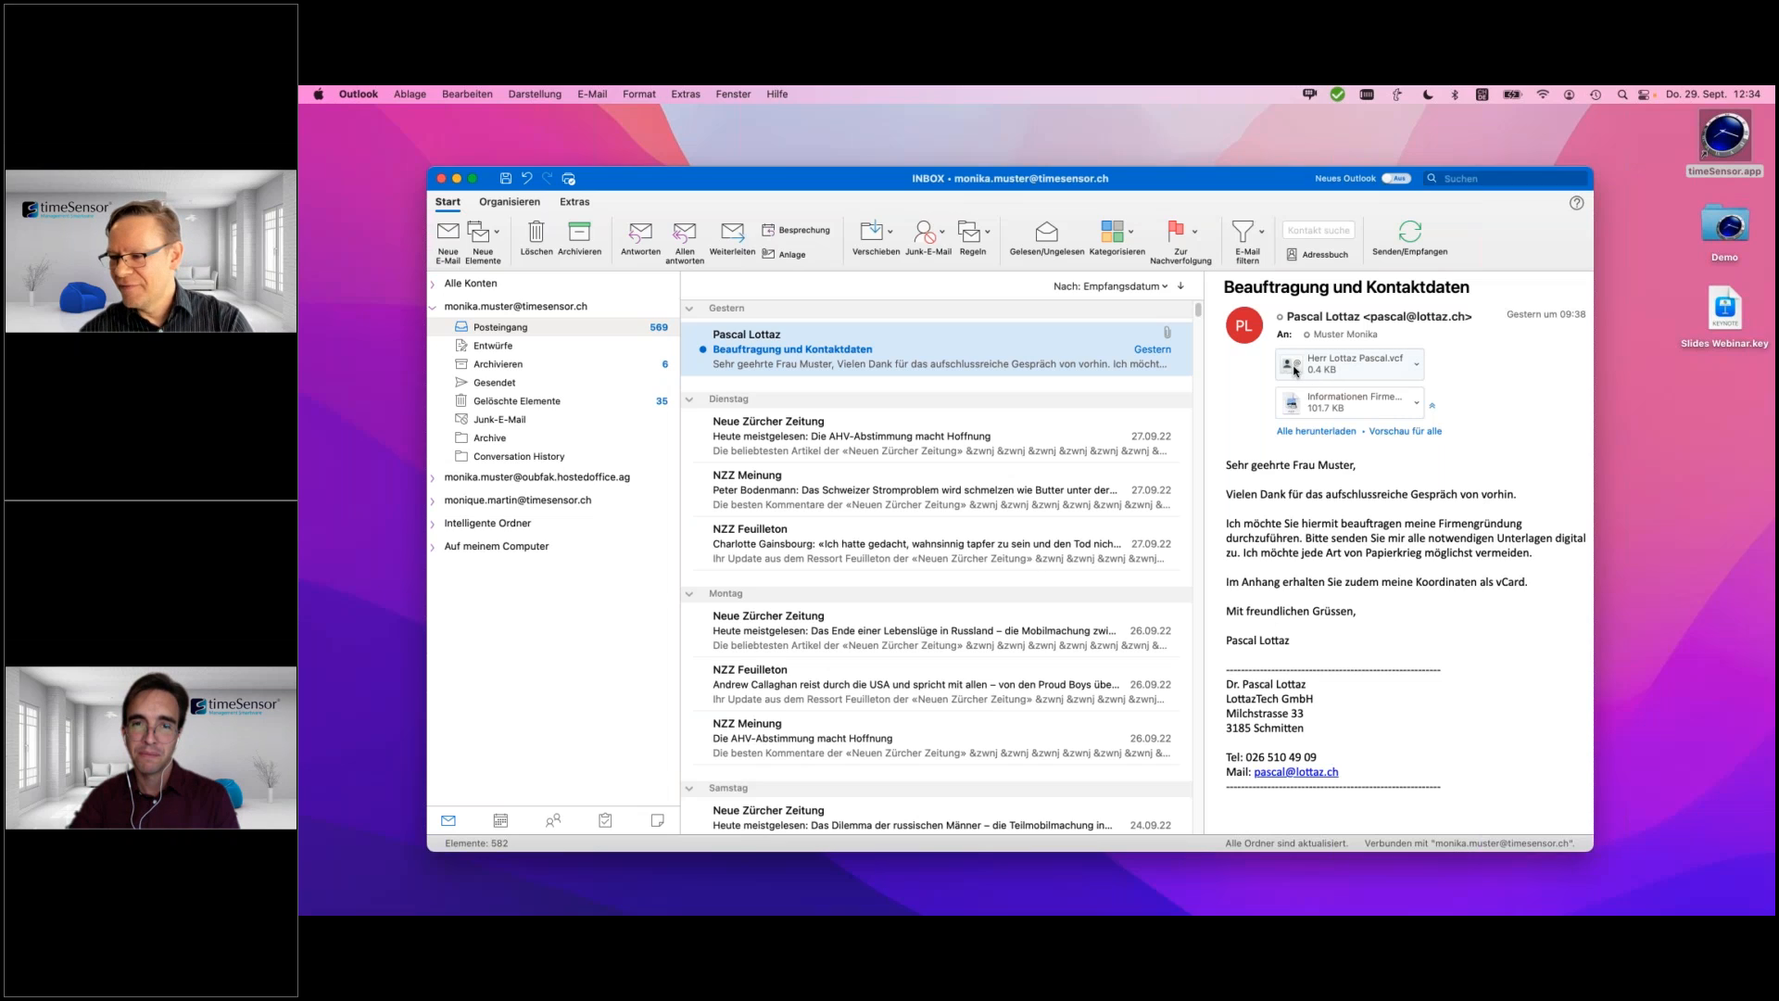
left_click_drag(1295, 372, 1730, 415)
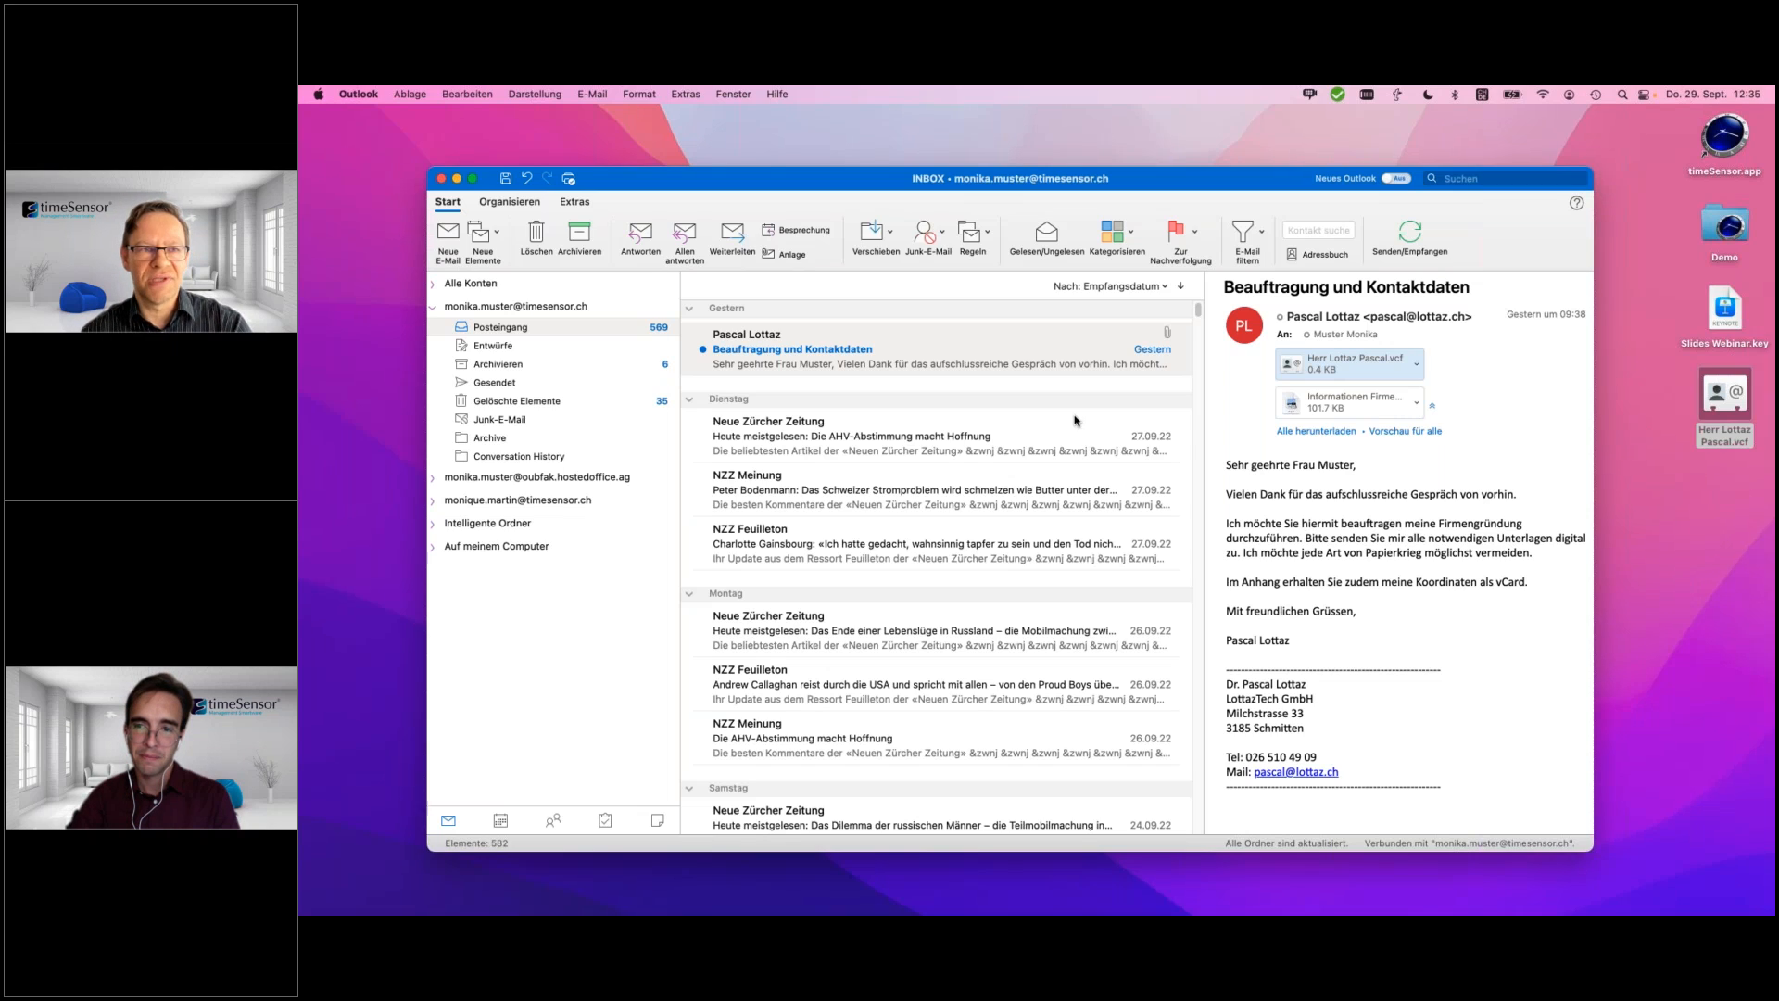
left_click(456, 183)
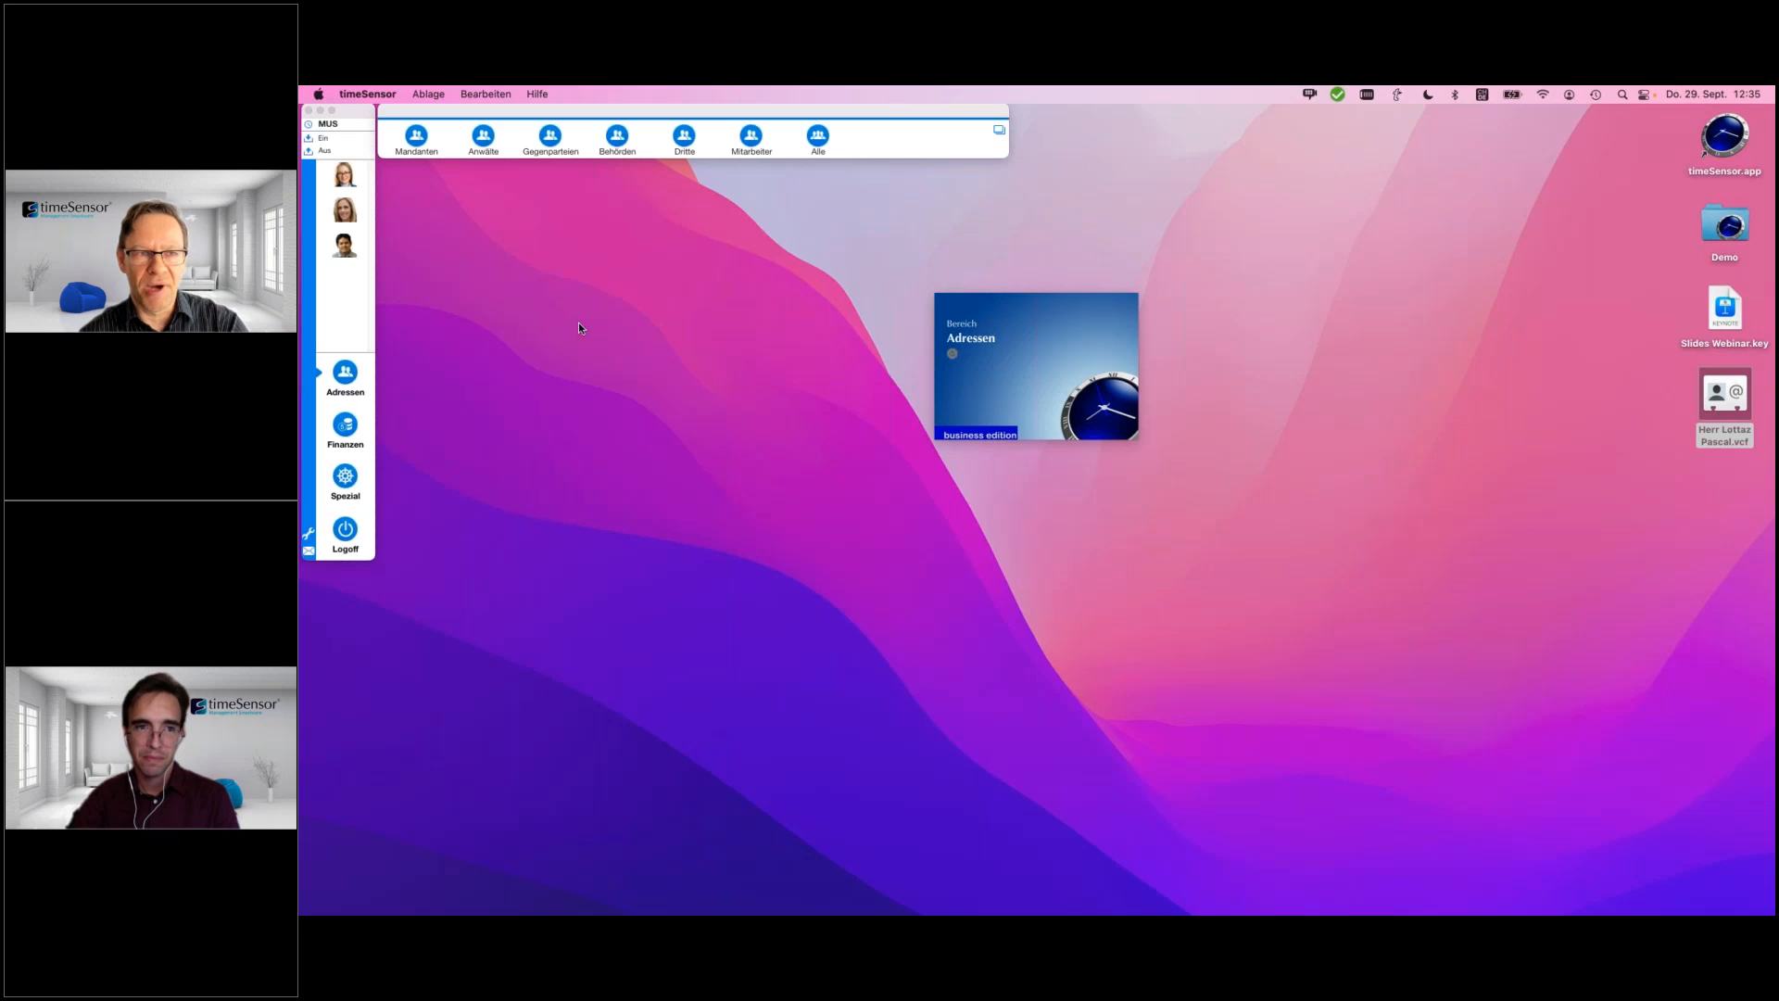
- Create a new Mandanten dossier and fill in its contact details from the vCard on the desktop
left_click(416, 136)
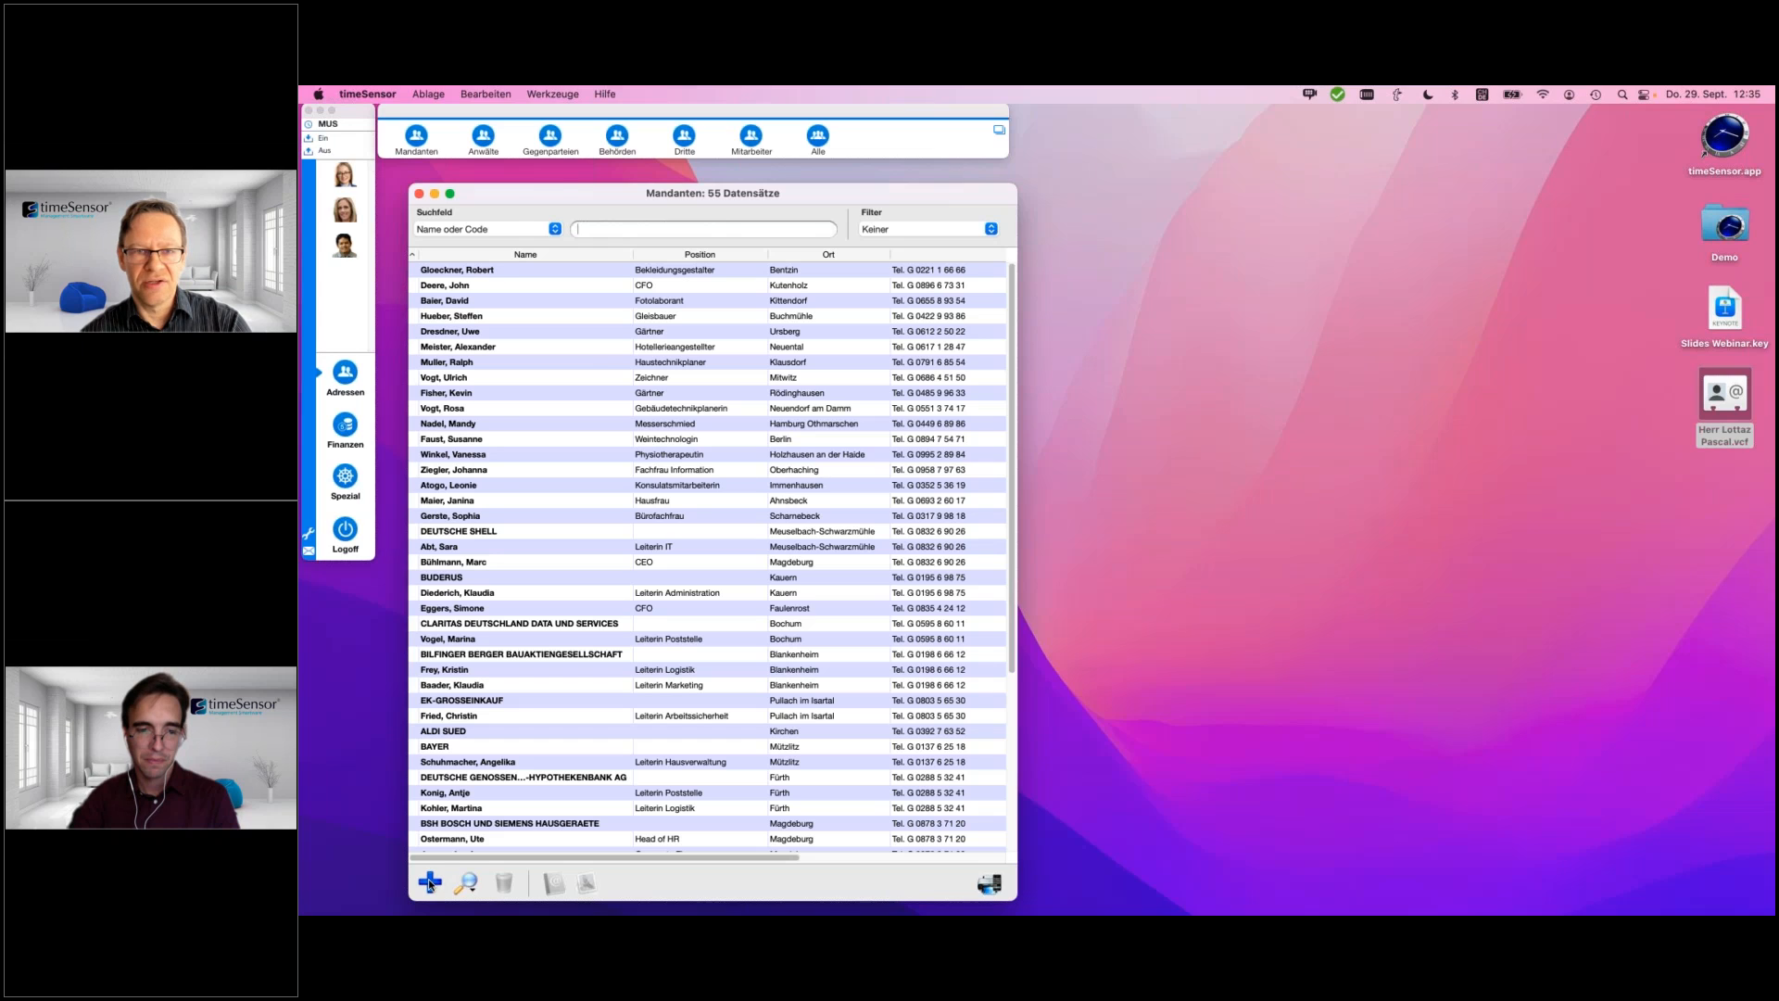
left_click(428, 881)
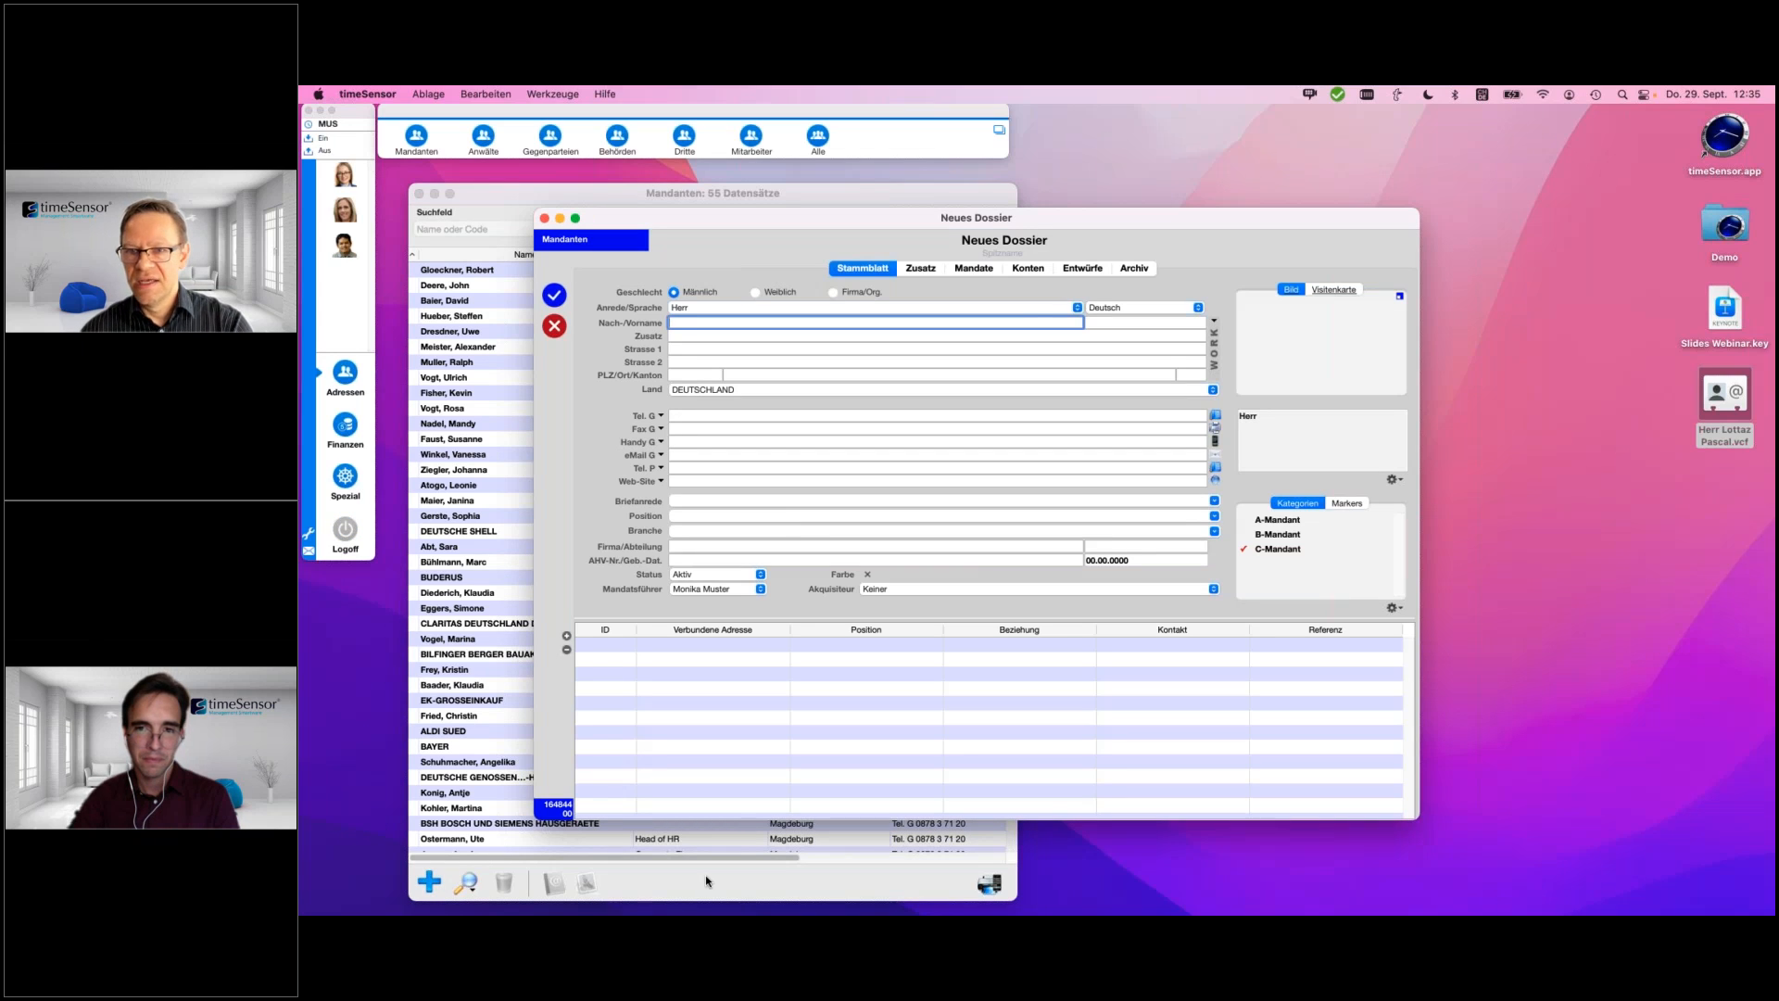
left_click_drag(1721, 394, 1330, 451)
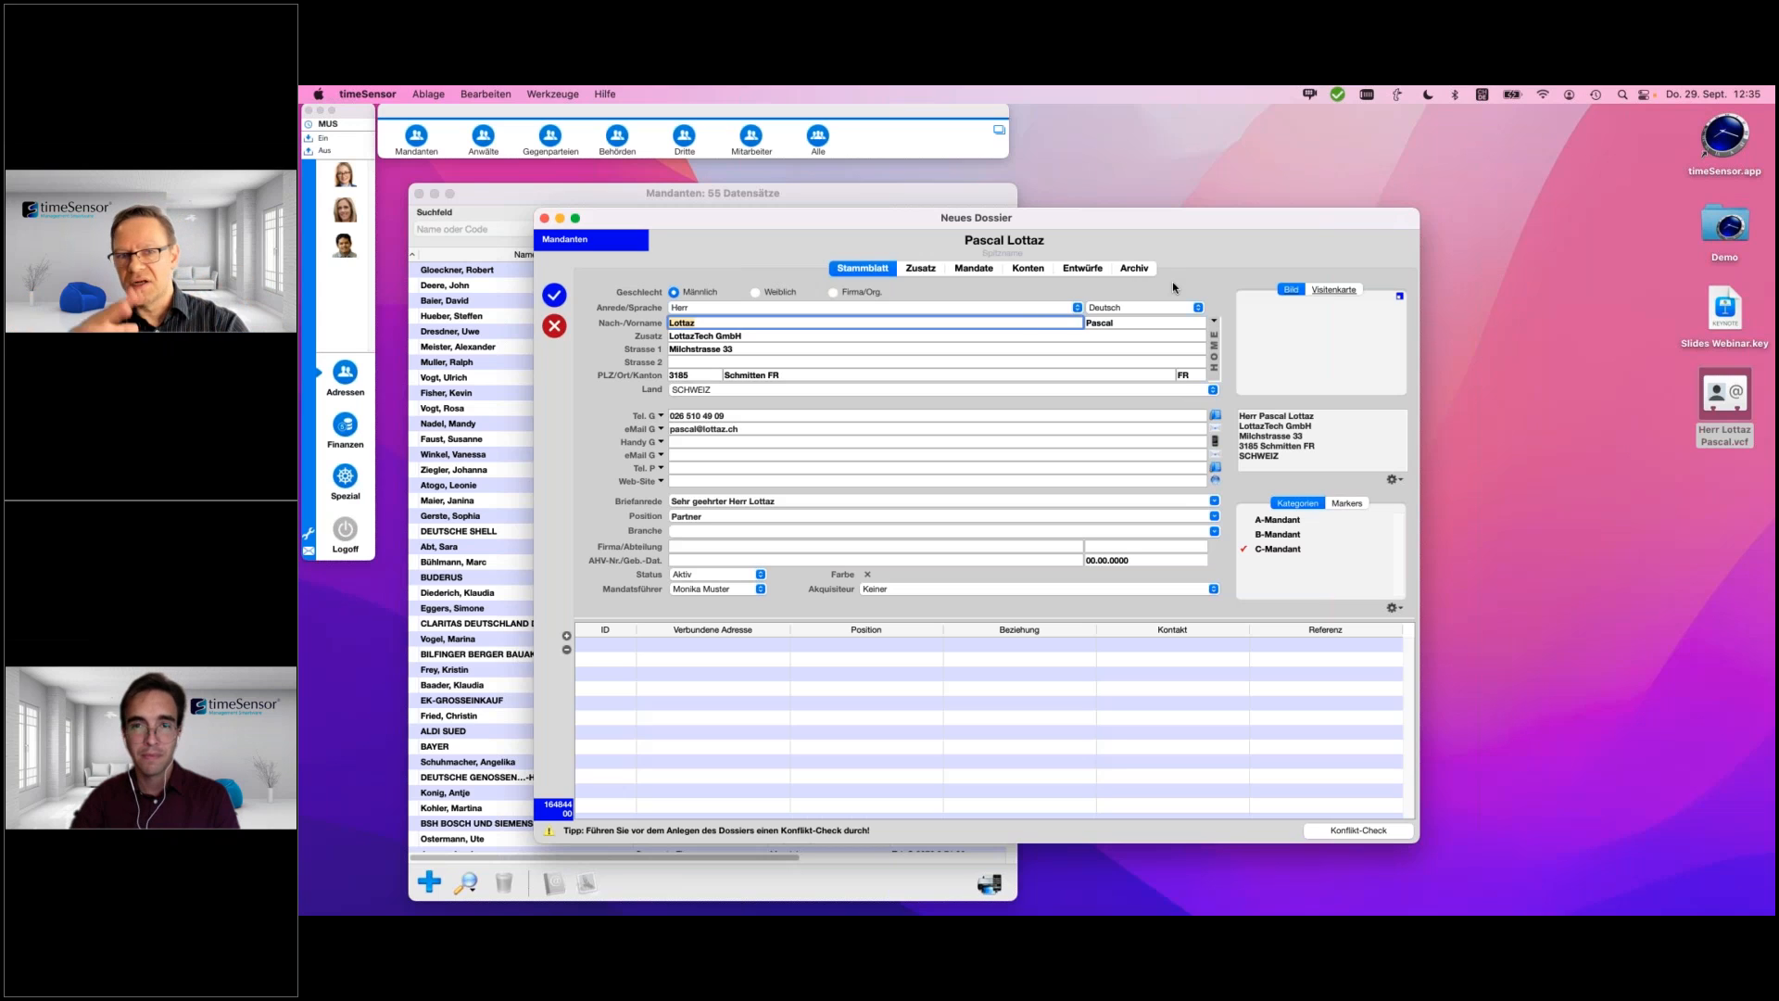
- Review the Mandate, Konten and Entwürfe sections of the new client's dossier
left_click(948, 272)
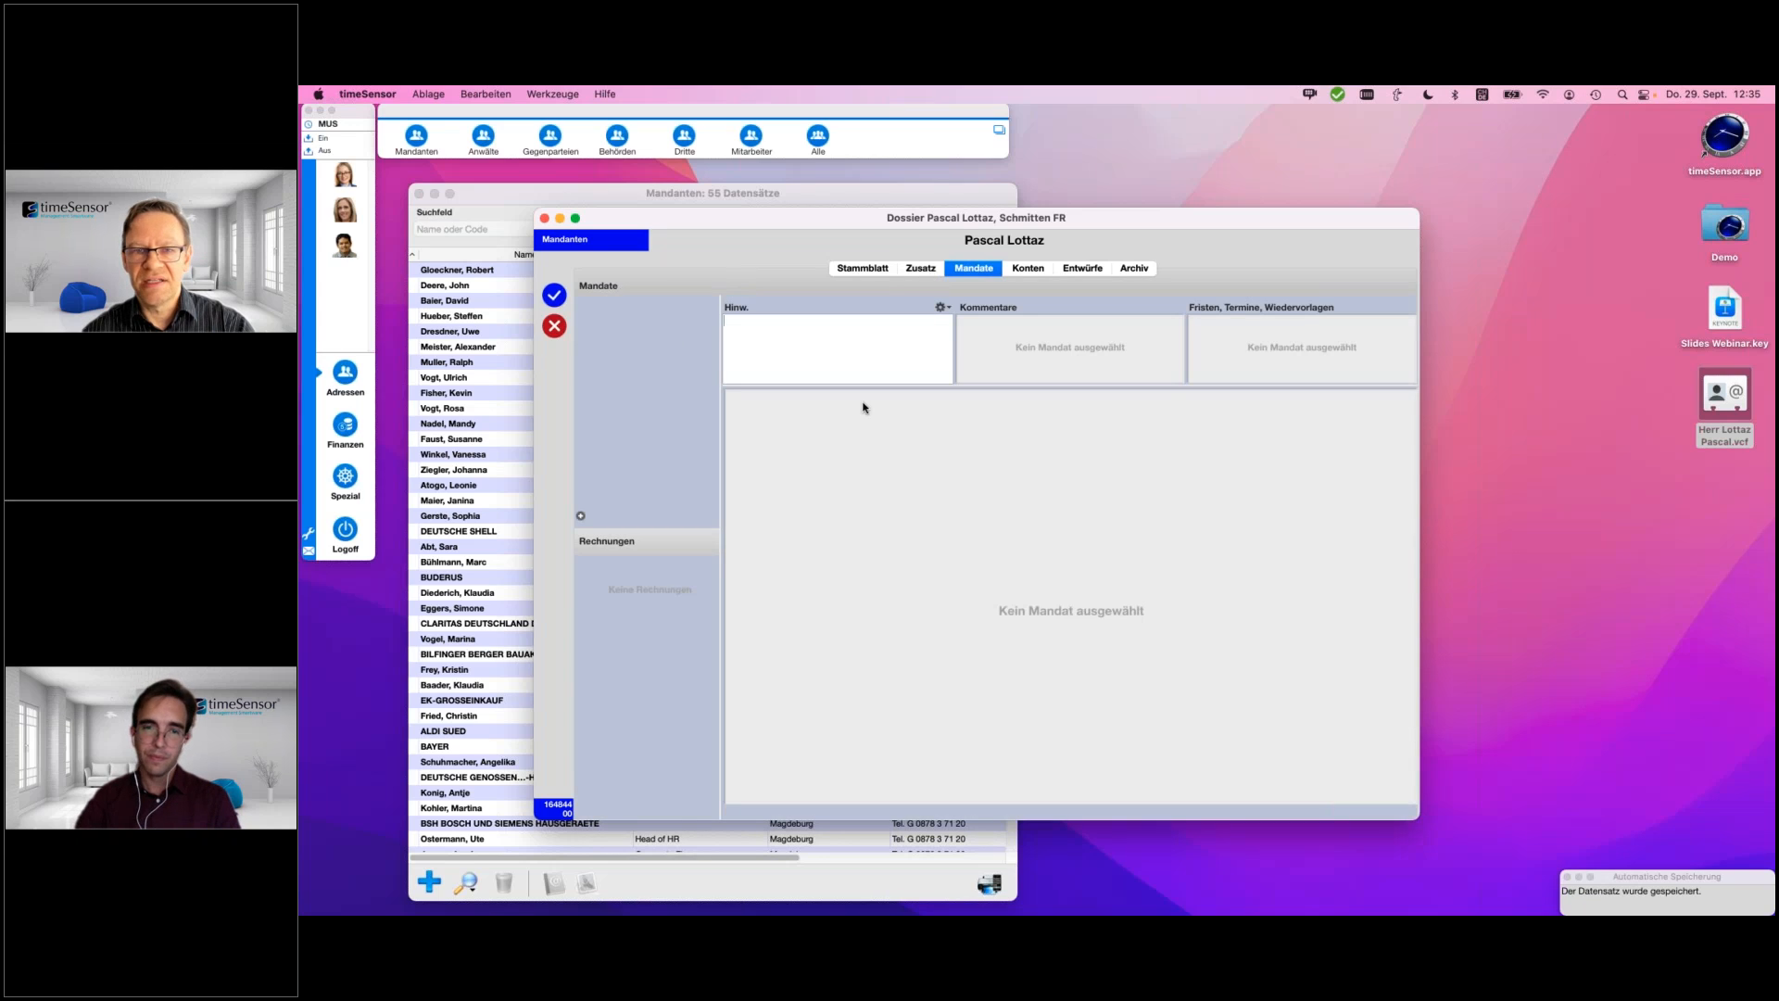
left_click(1036, 270)
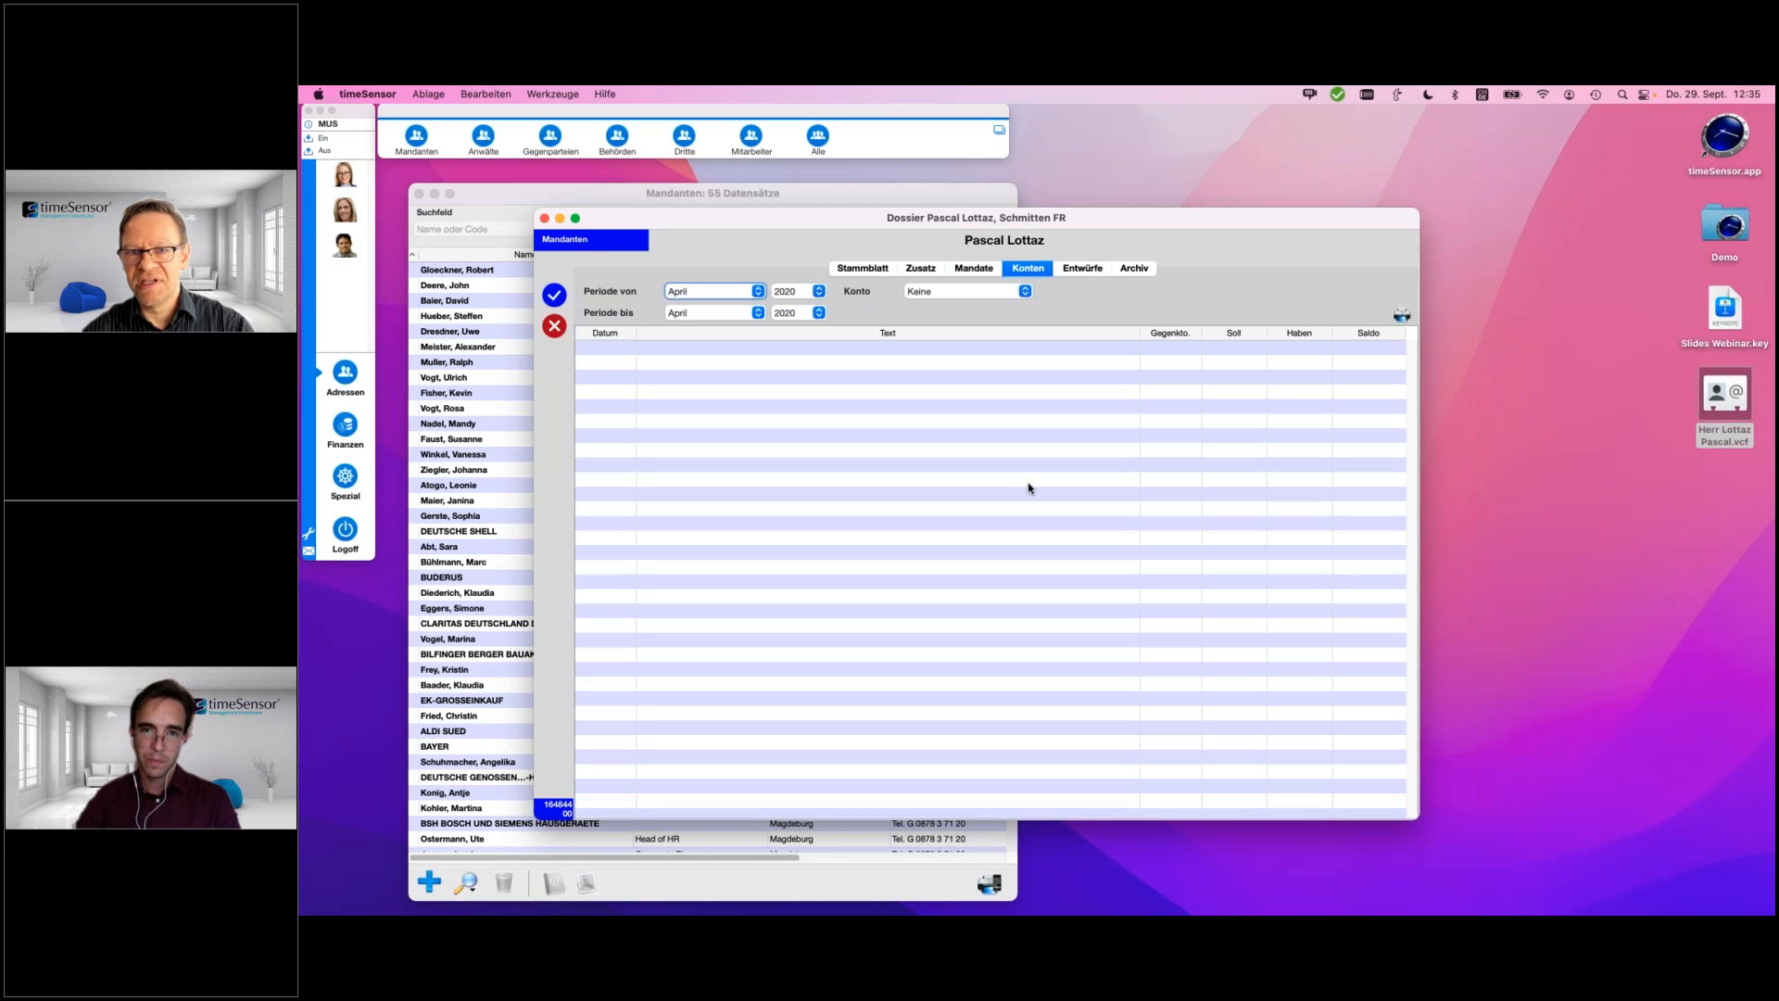
left_click(1087, 271)
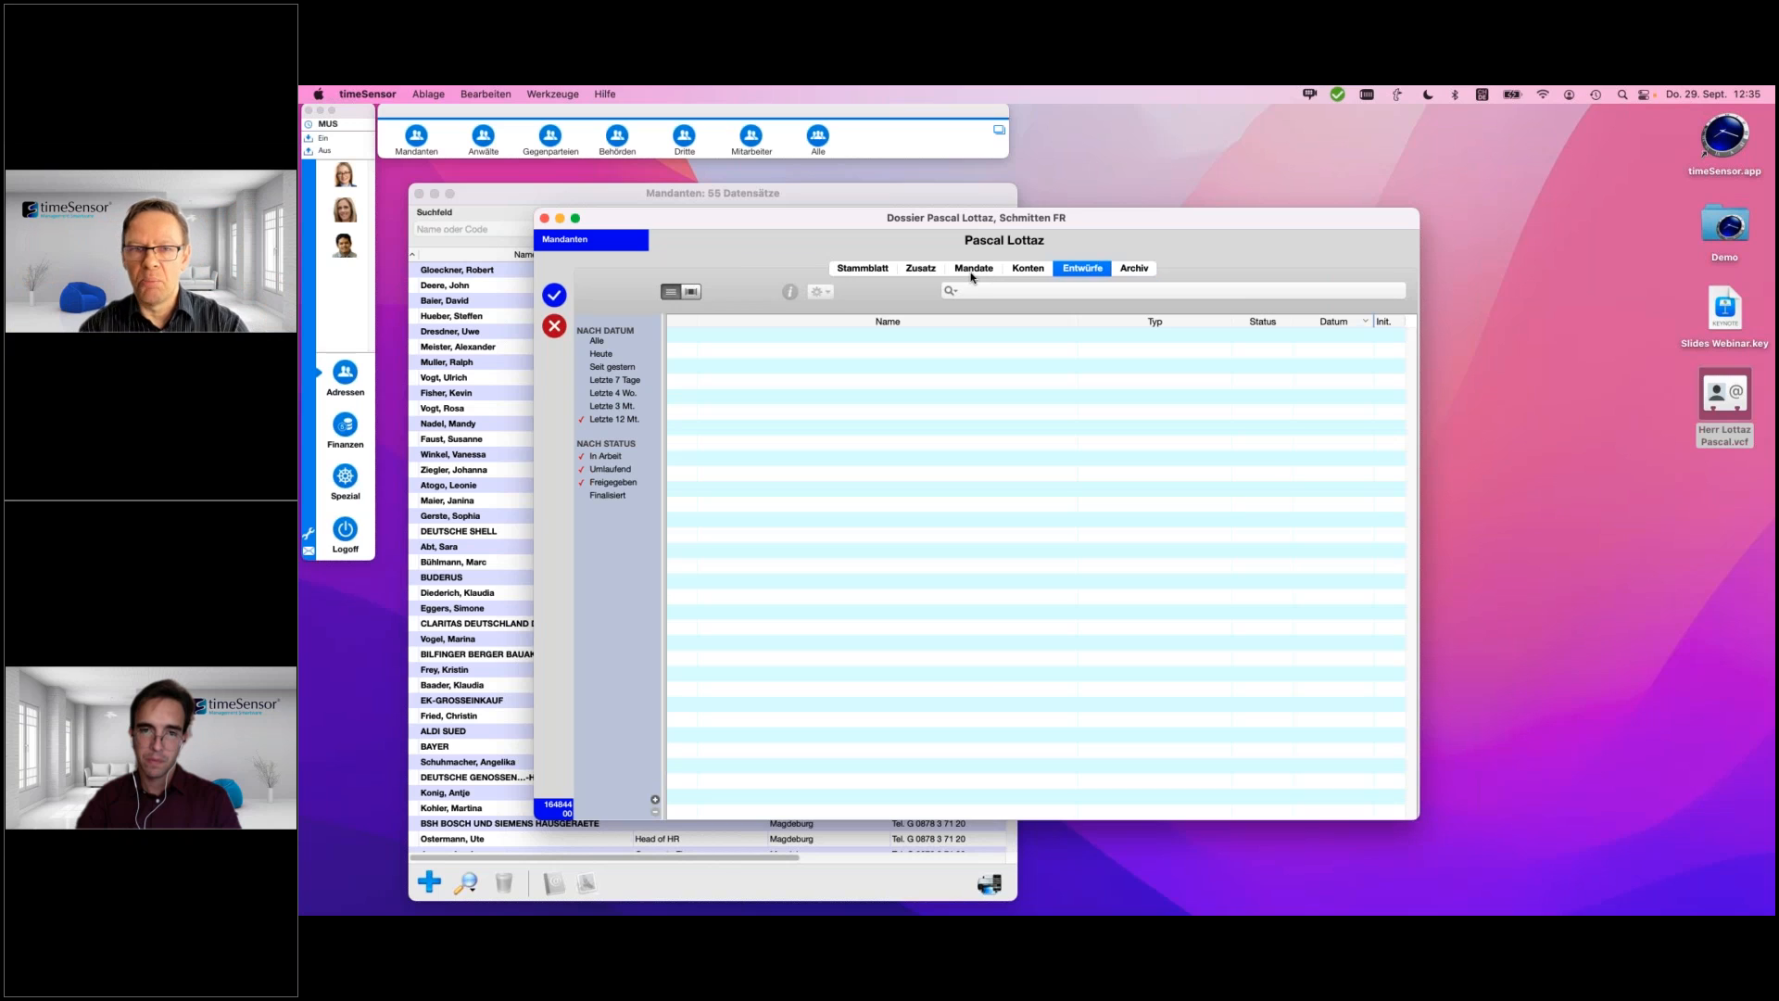
- Add a mandate to the client's dossier from the Firmengründung template, save the dossier and close the client list
left_click(975, 271)
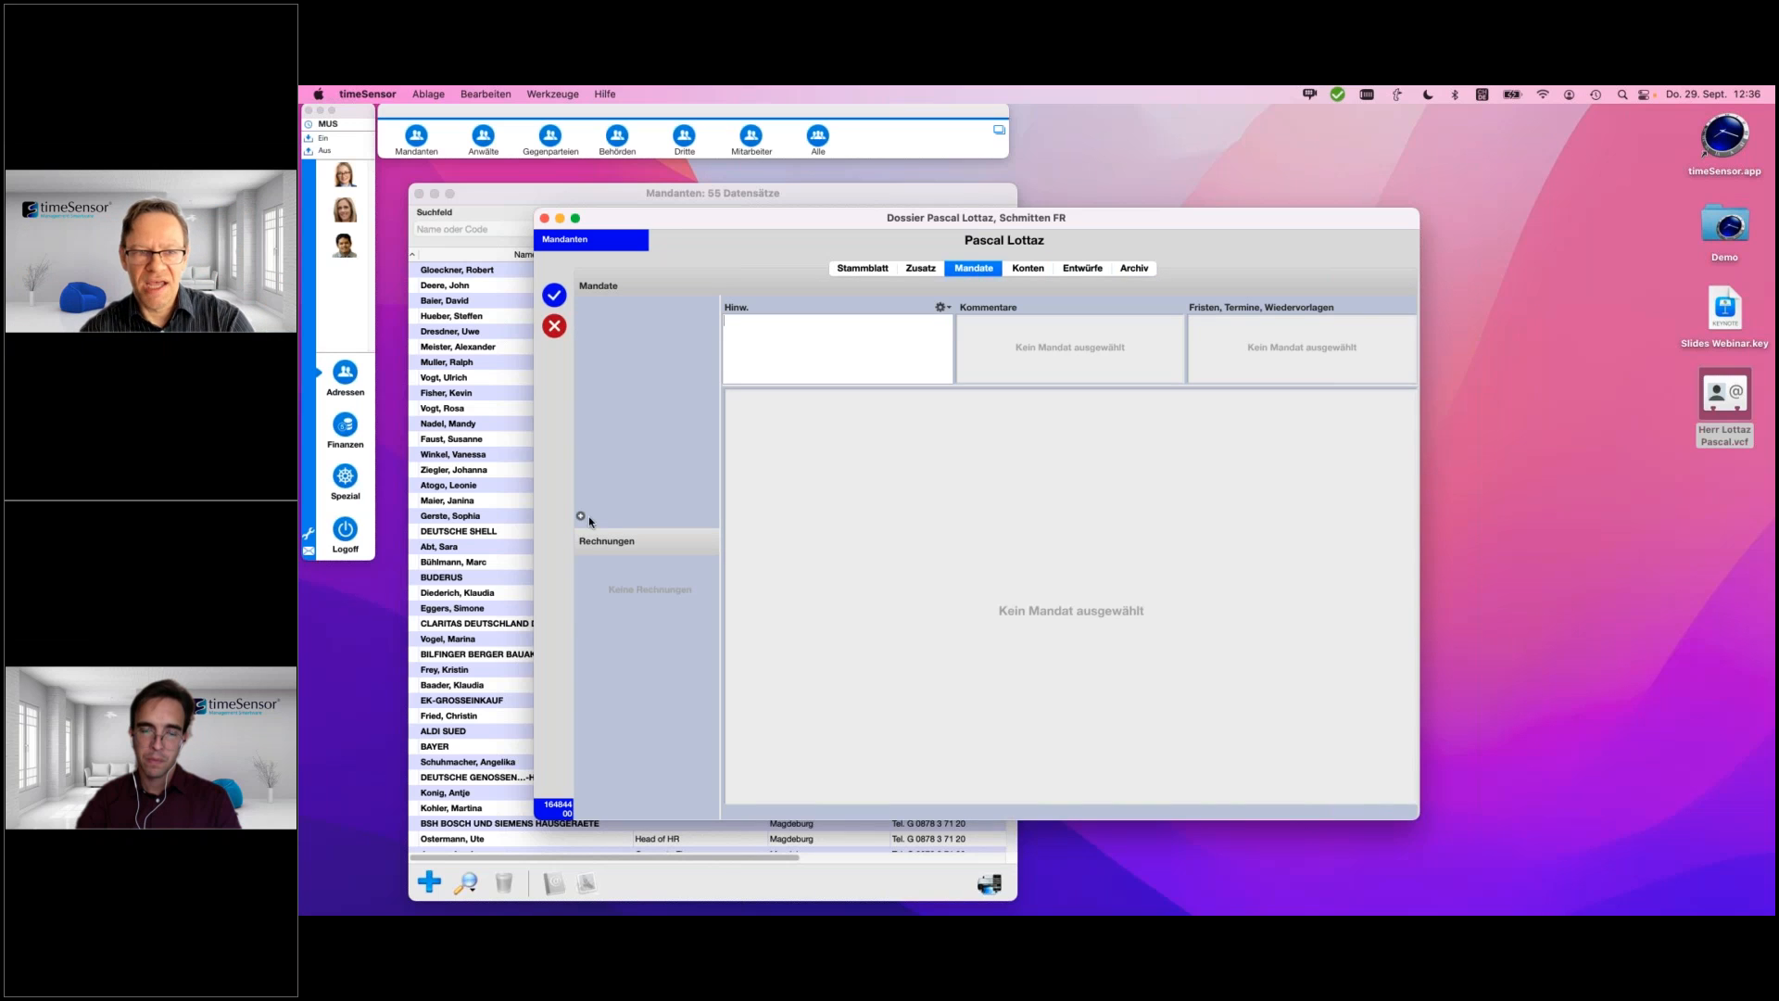
left_click(581, 517)
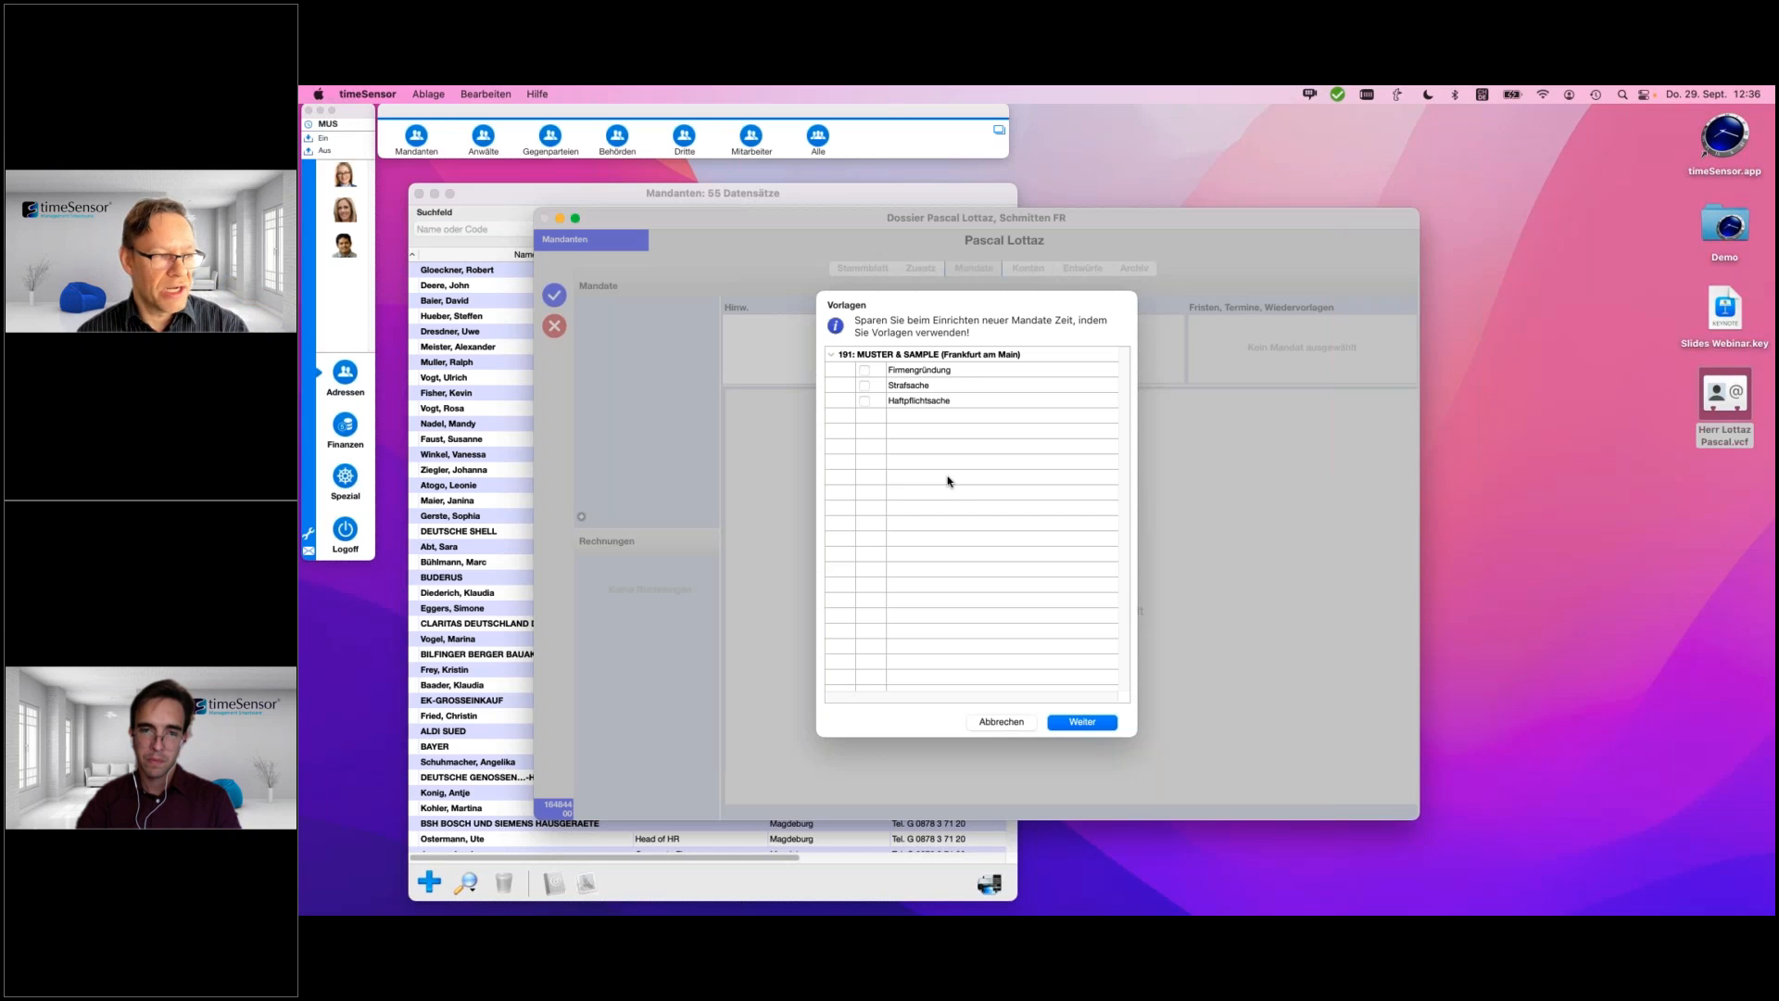
left_click(865, 370)
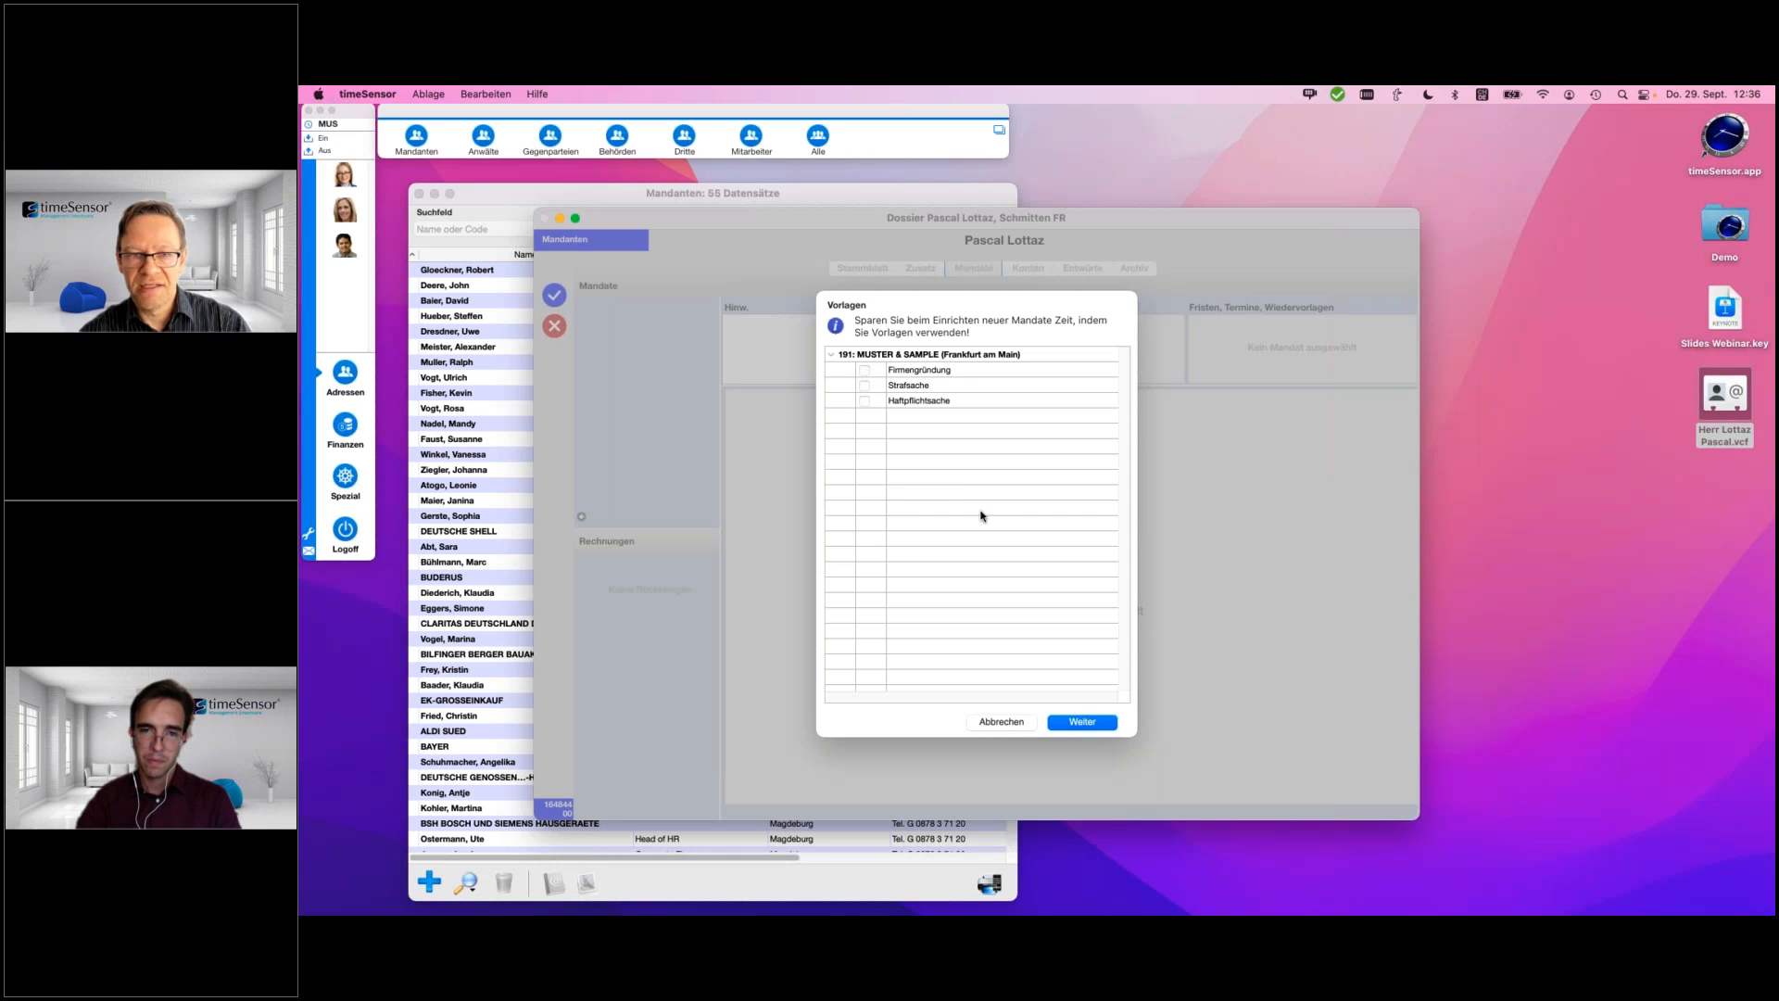
left_click(1071, 723)
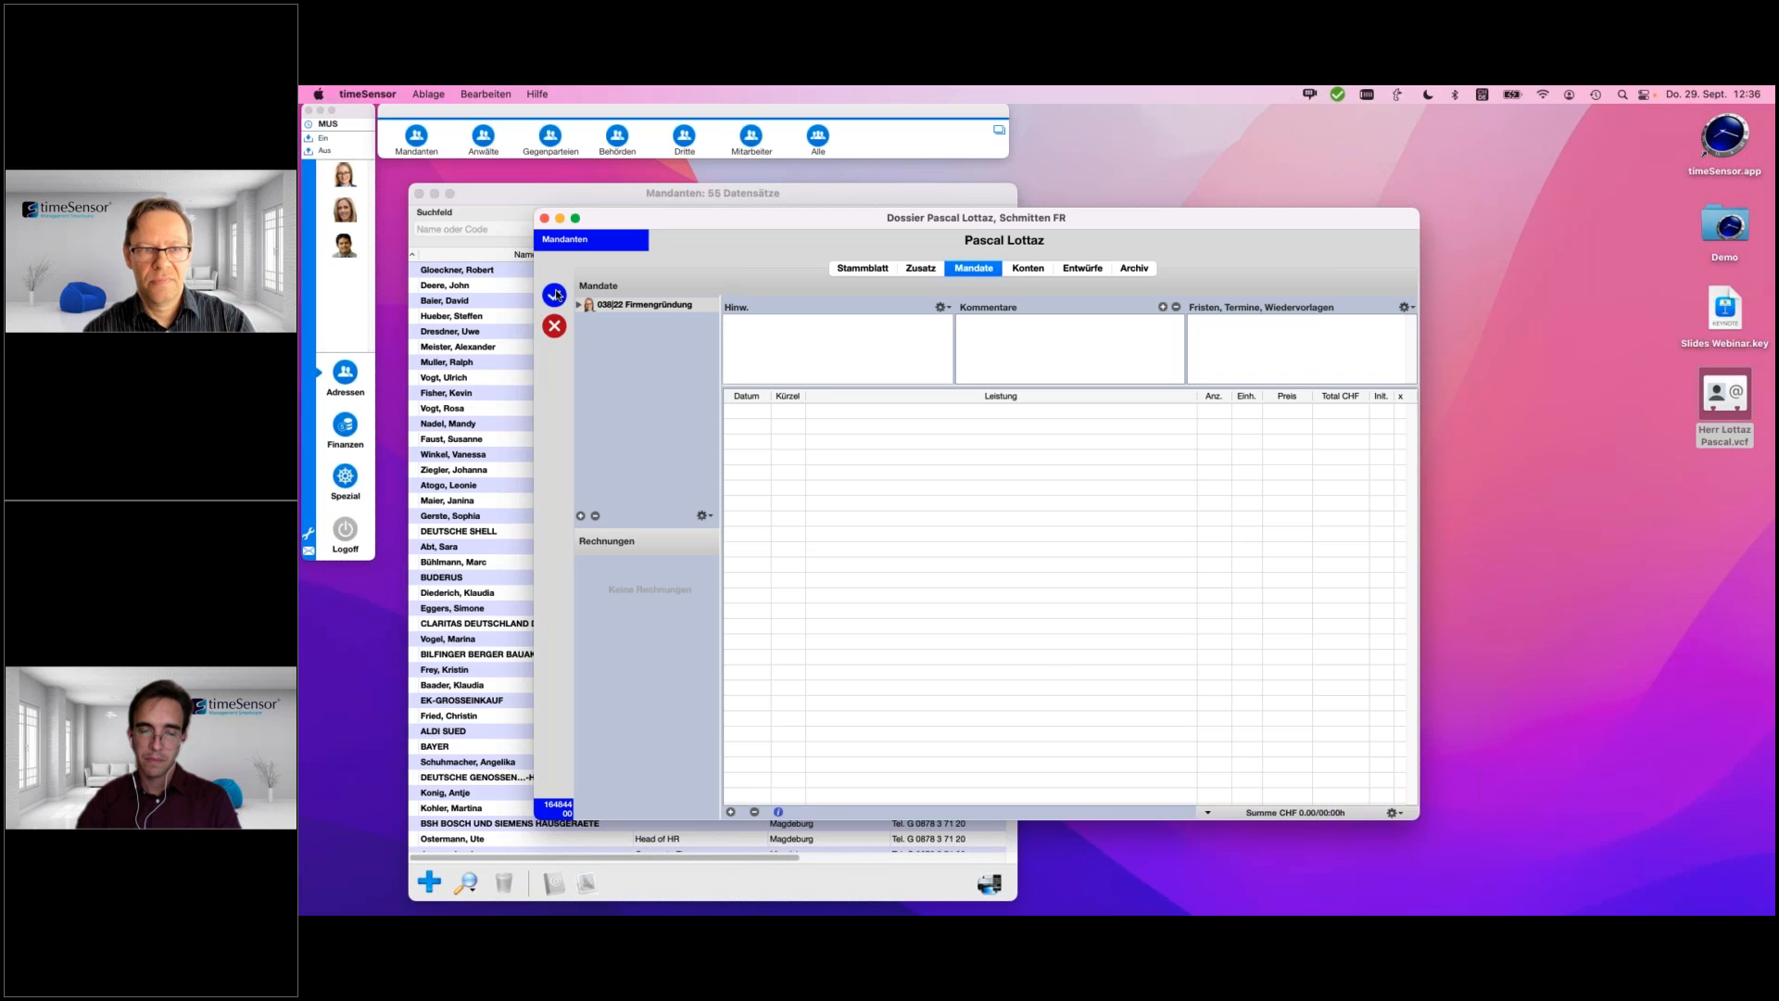
left_click(555, 294)
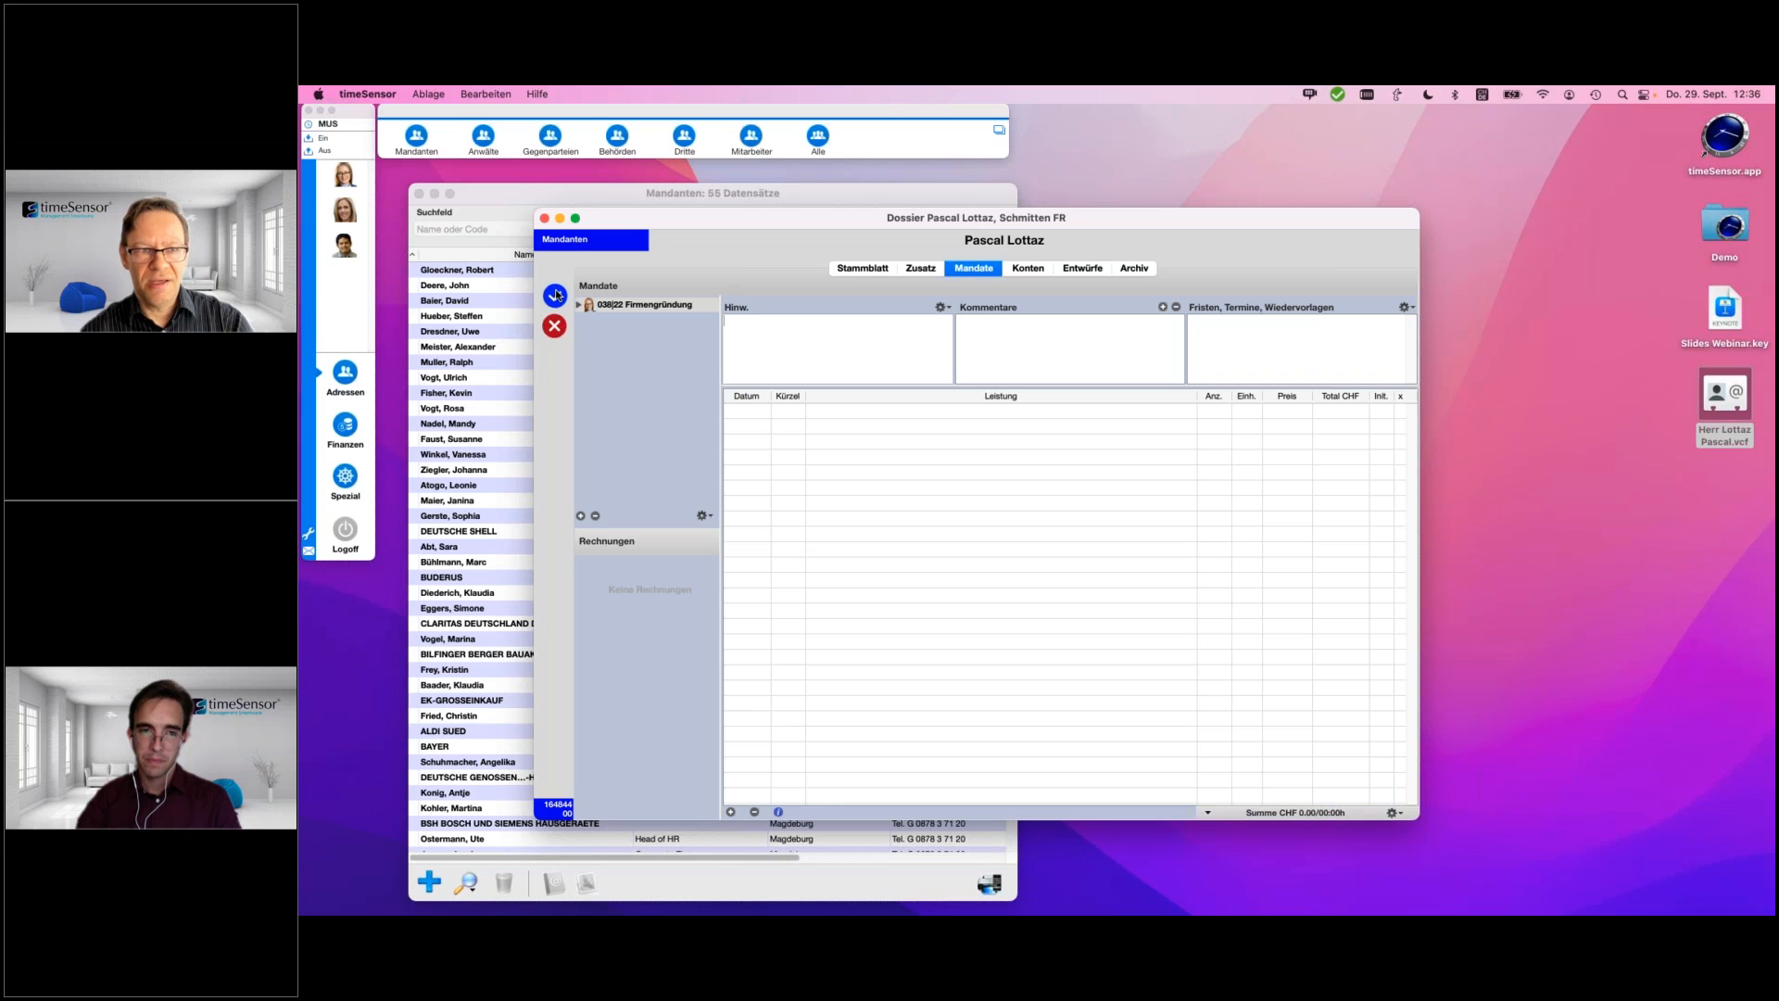
left_click(419, 193)
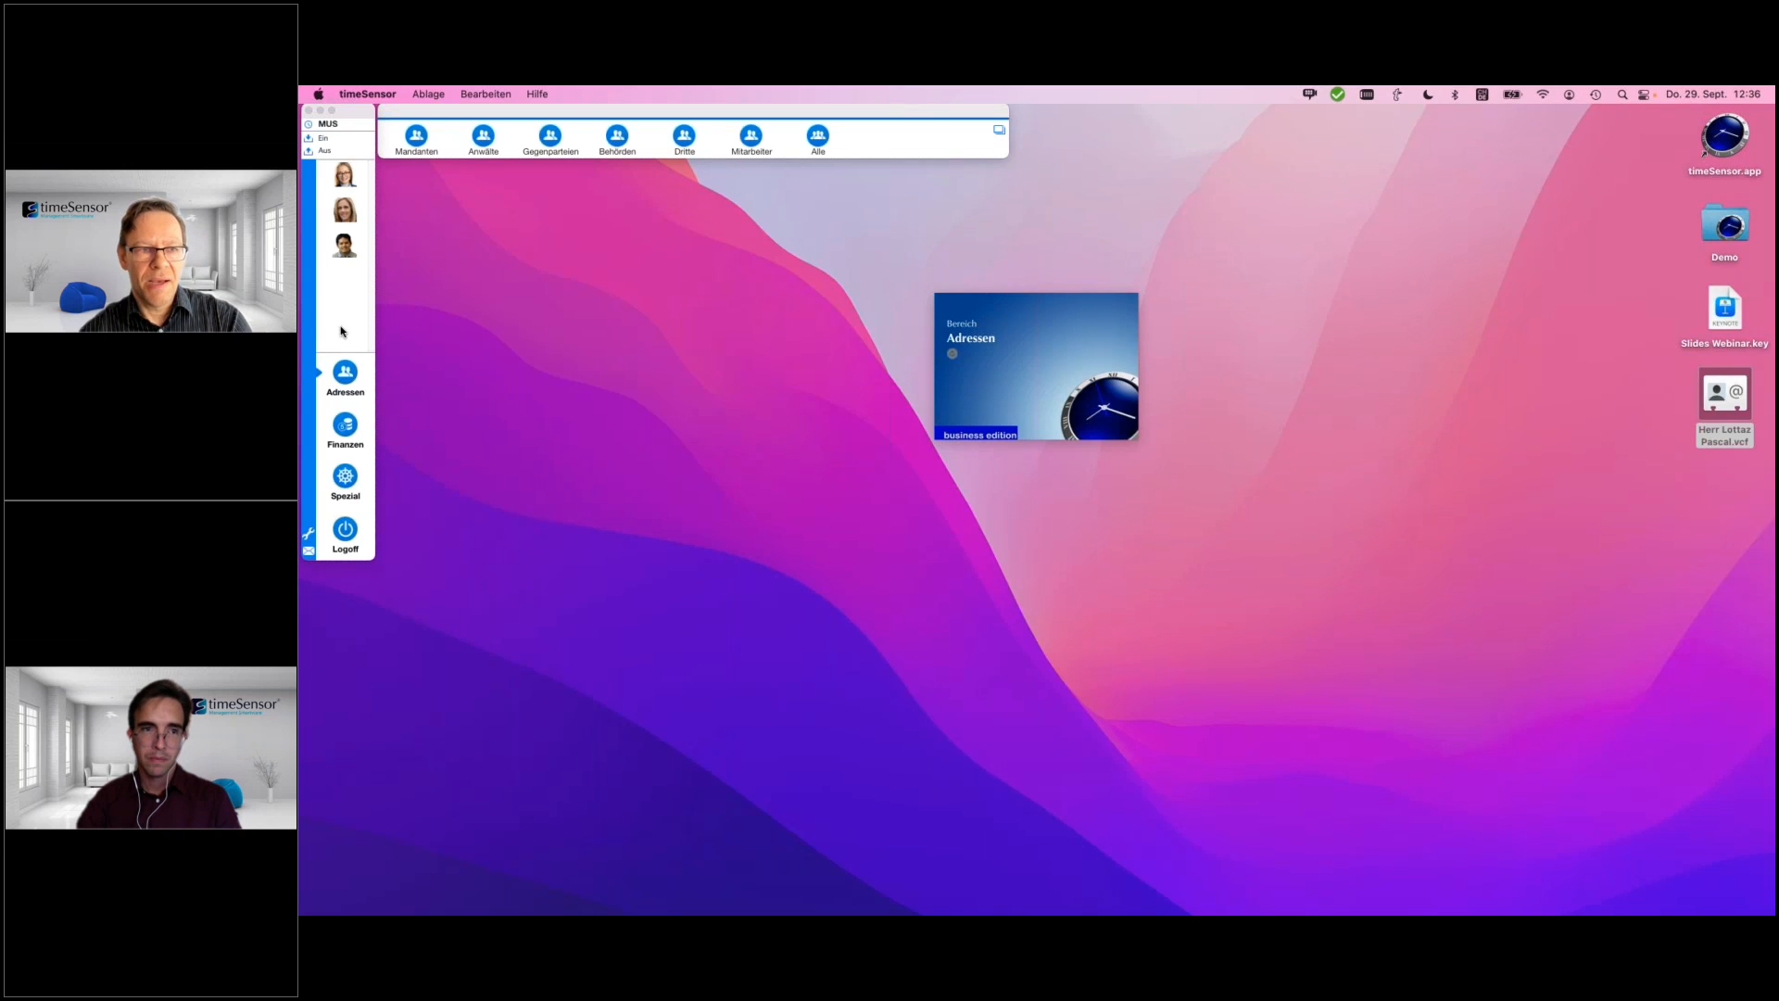
- Open the Kommunikator in the first user's personal area and display the message "Beauftragung und Kontaktdaten"
left_click(346, 178)
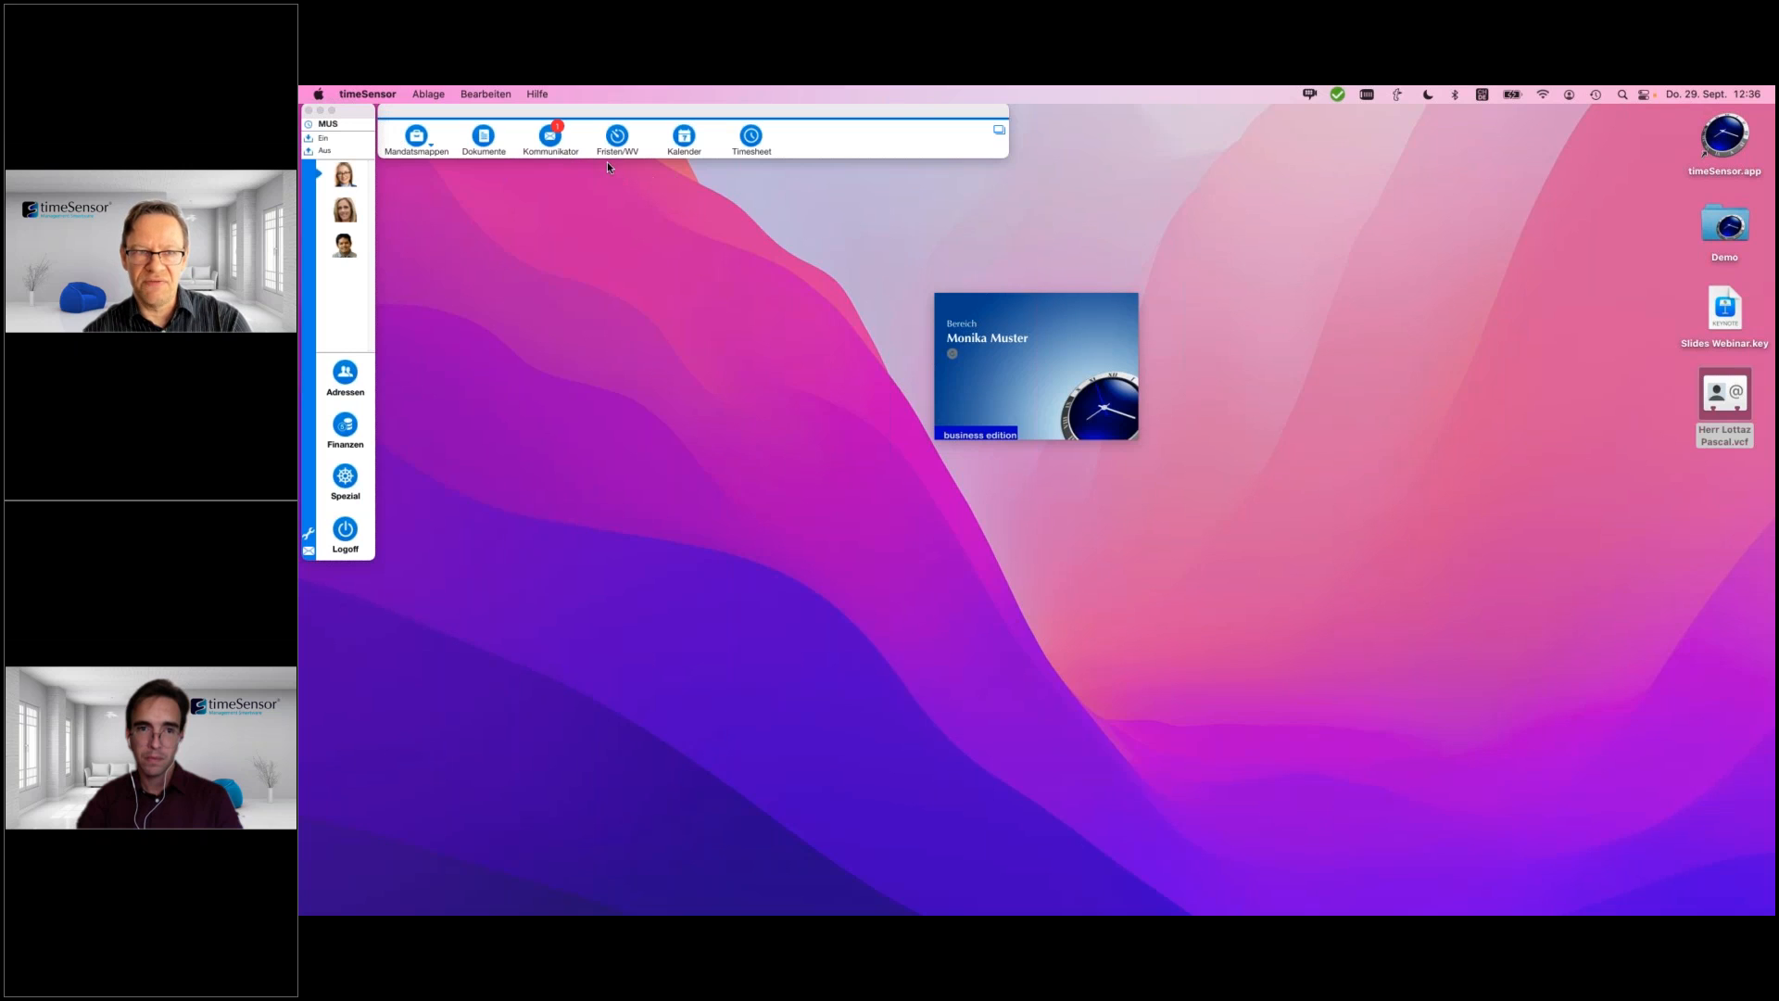
left_click(551, 143)
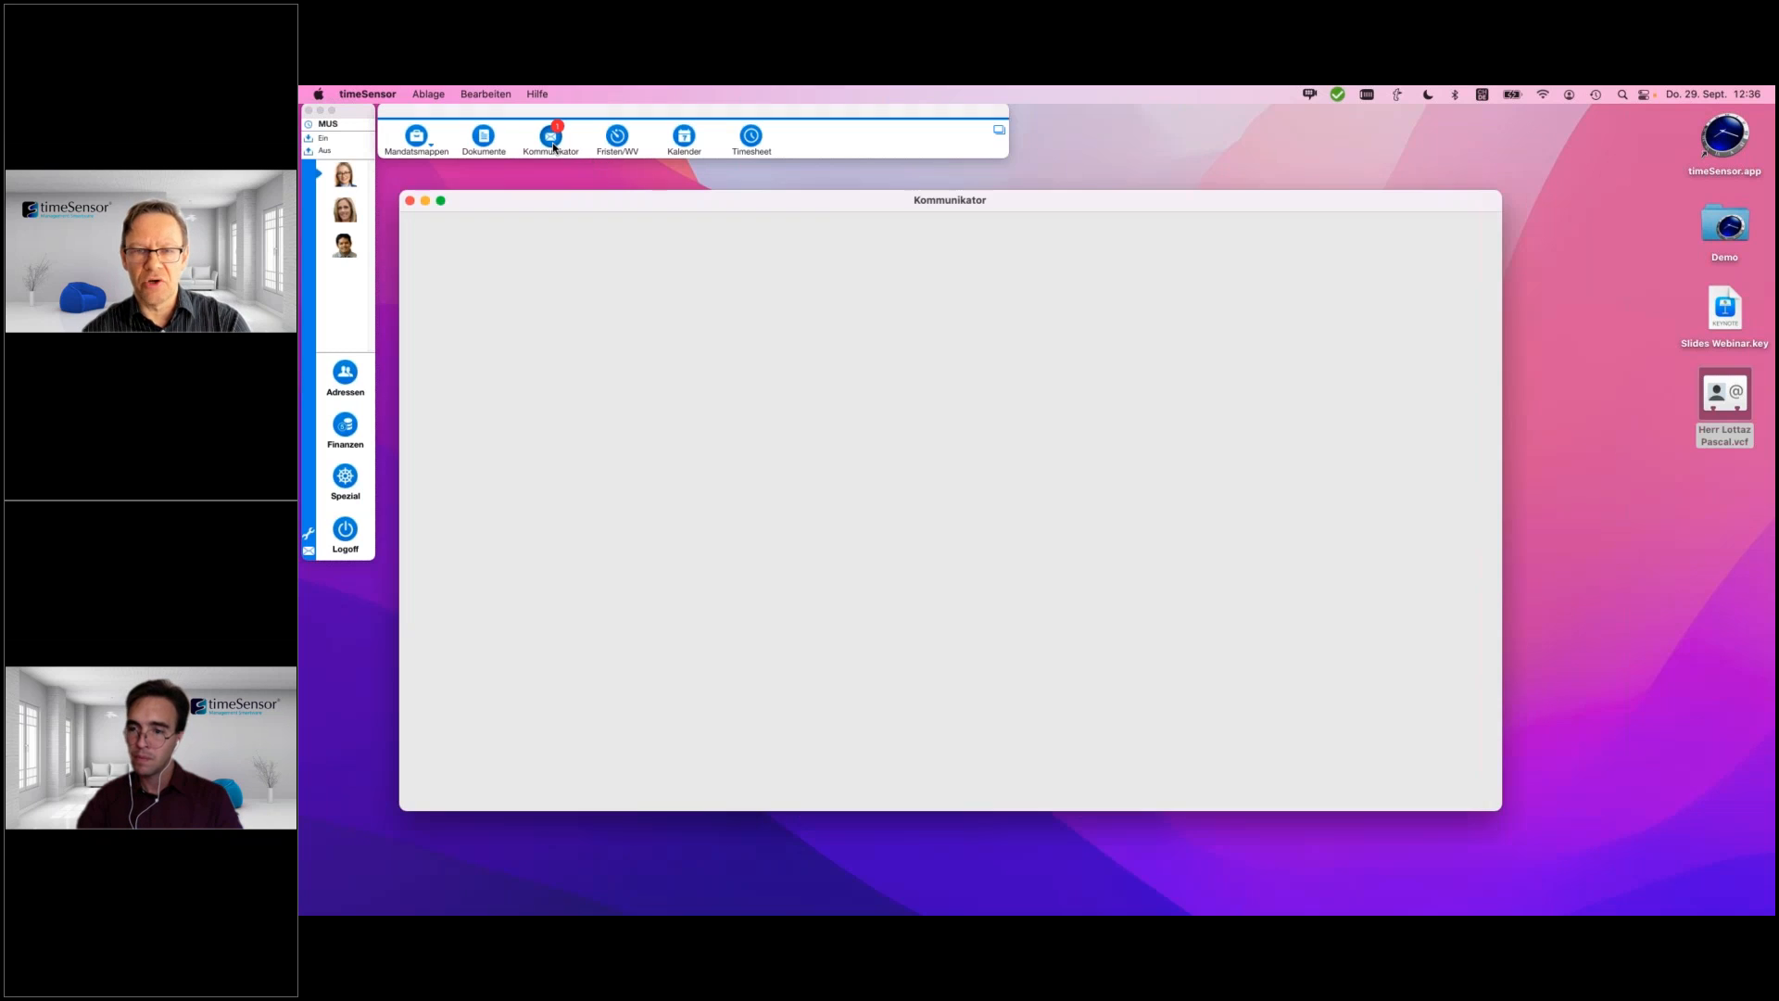
left_click_drag(777, 201, 788, 194)
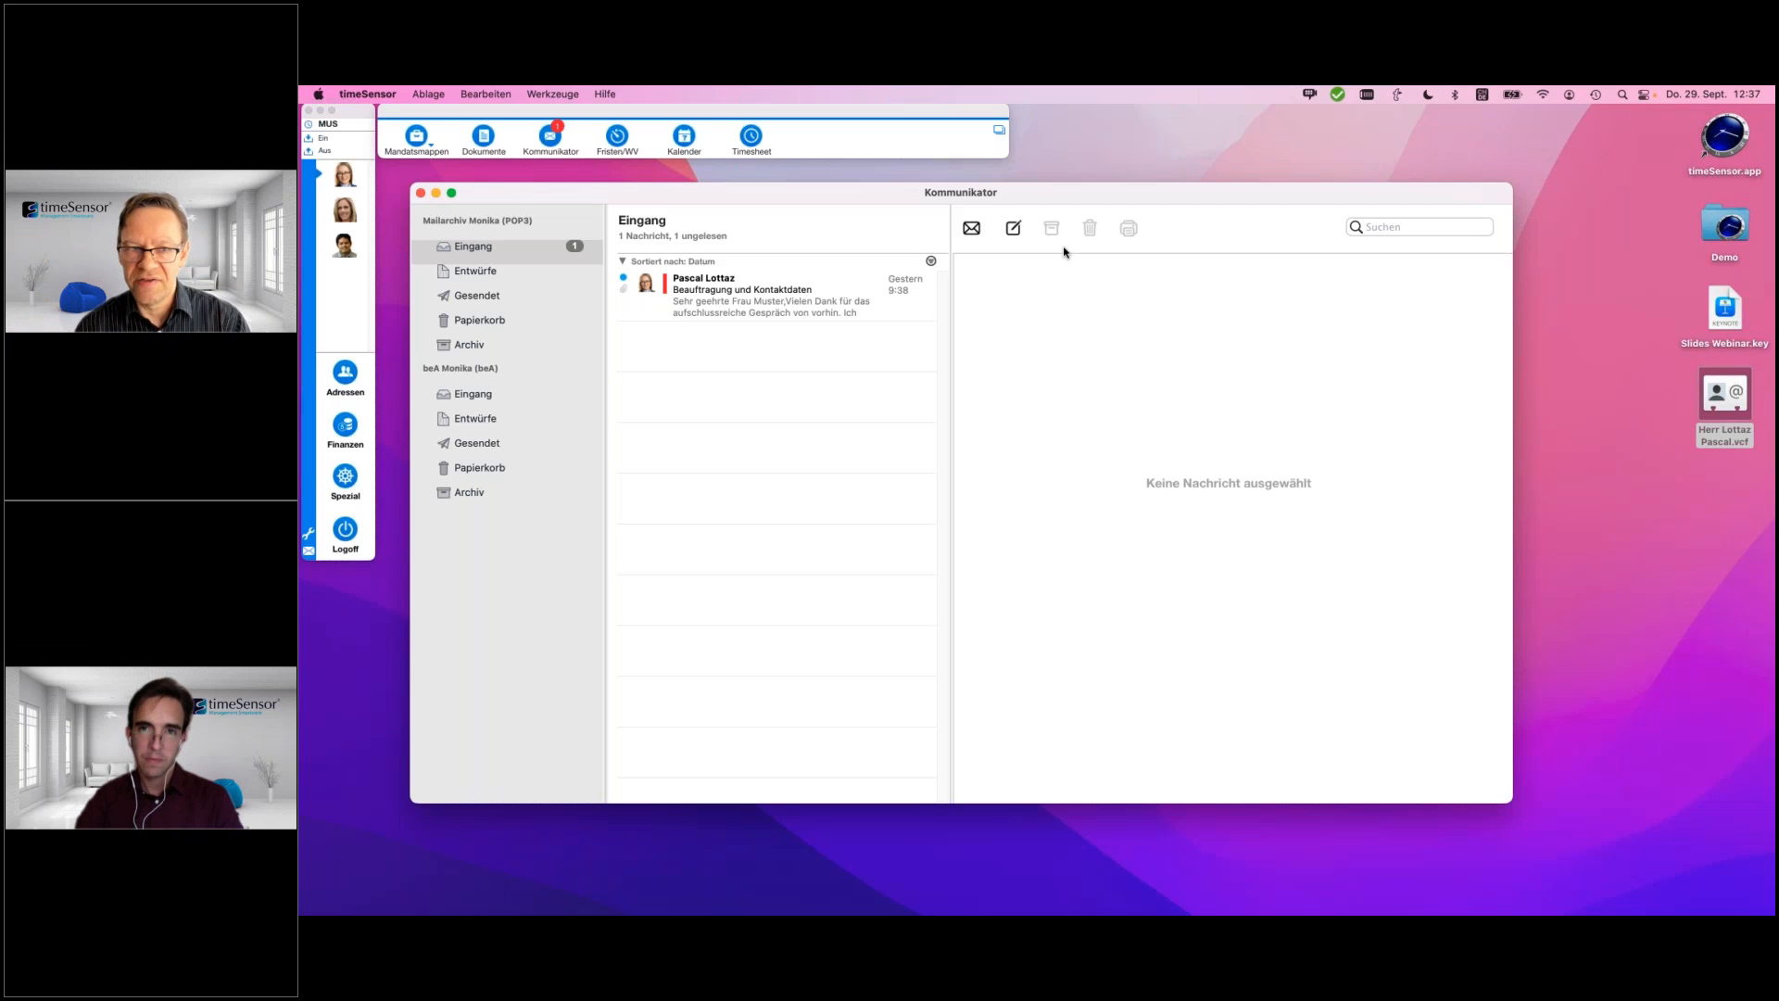
left_click(836, 293)
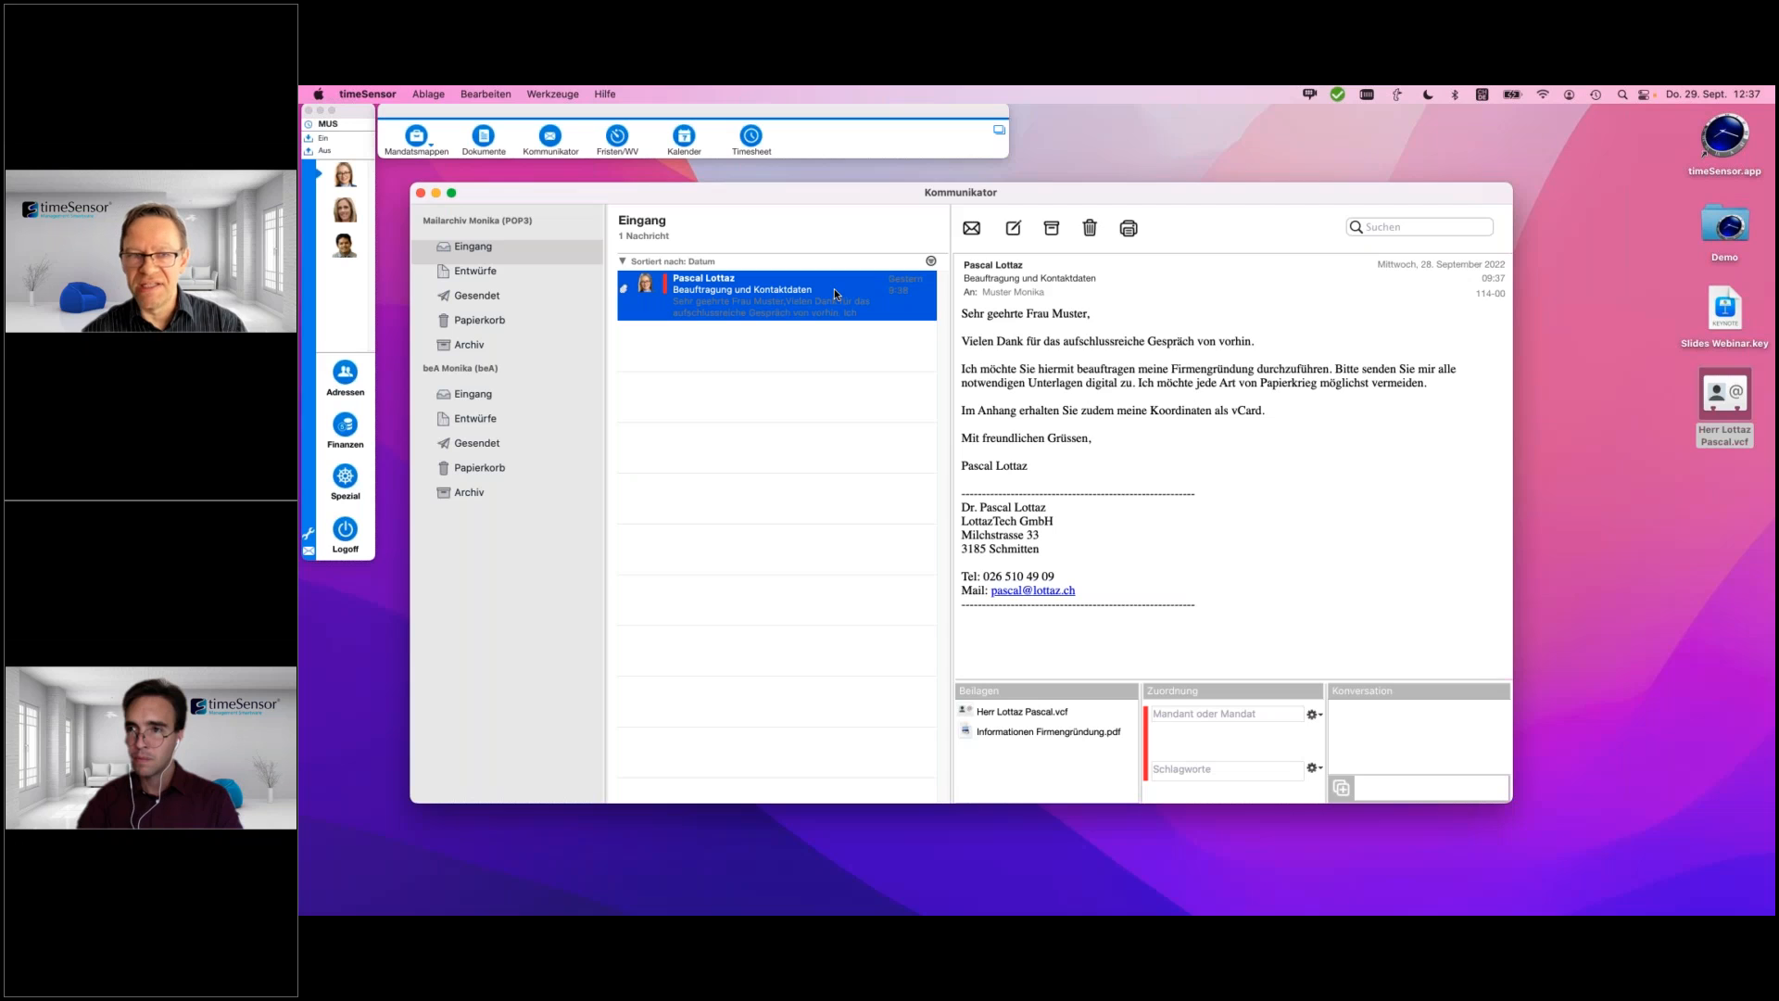
- Assign the message to the new client's Firmengründung mandate by searching for "lot", and archive it
left_click(1173, 715)
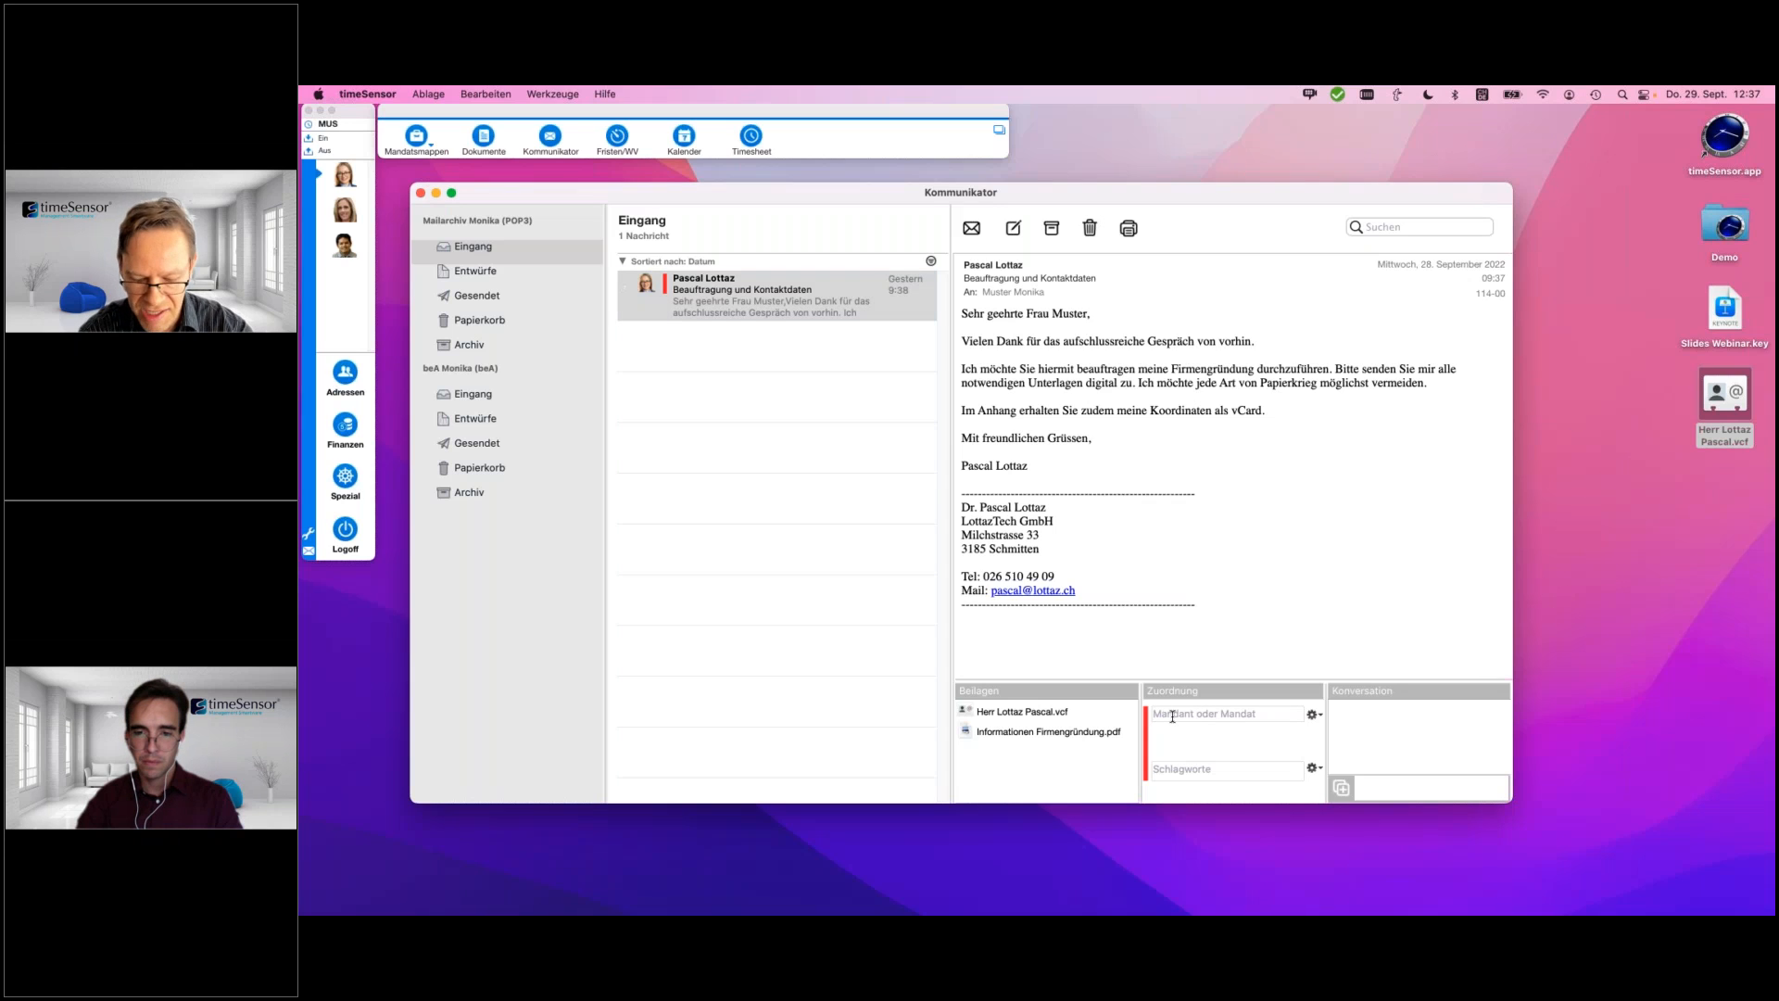
type("lot")
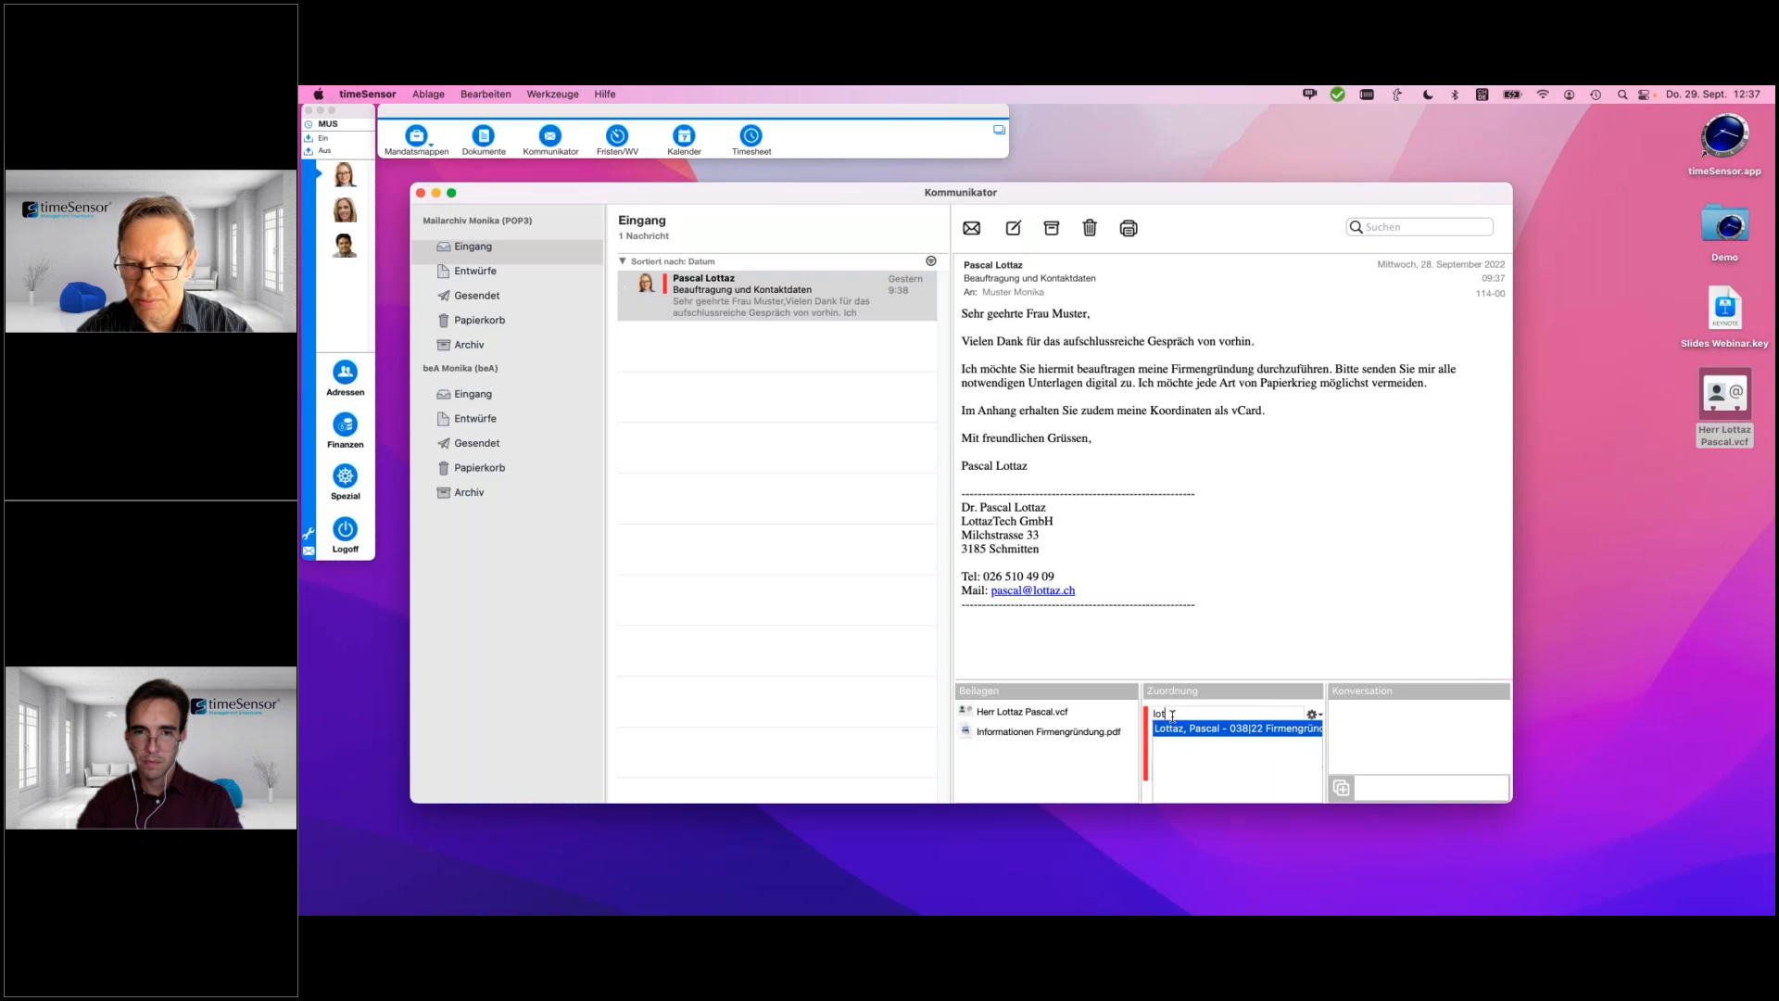
key("Return")
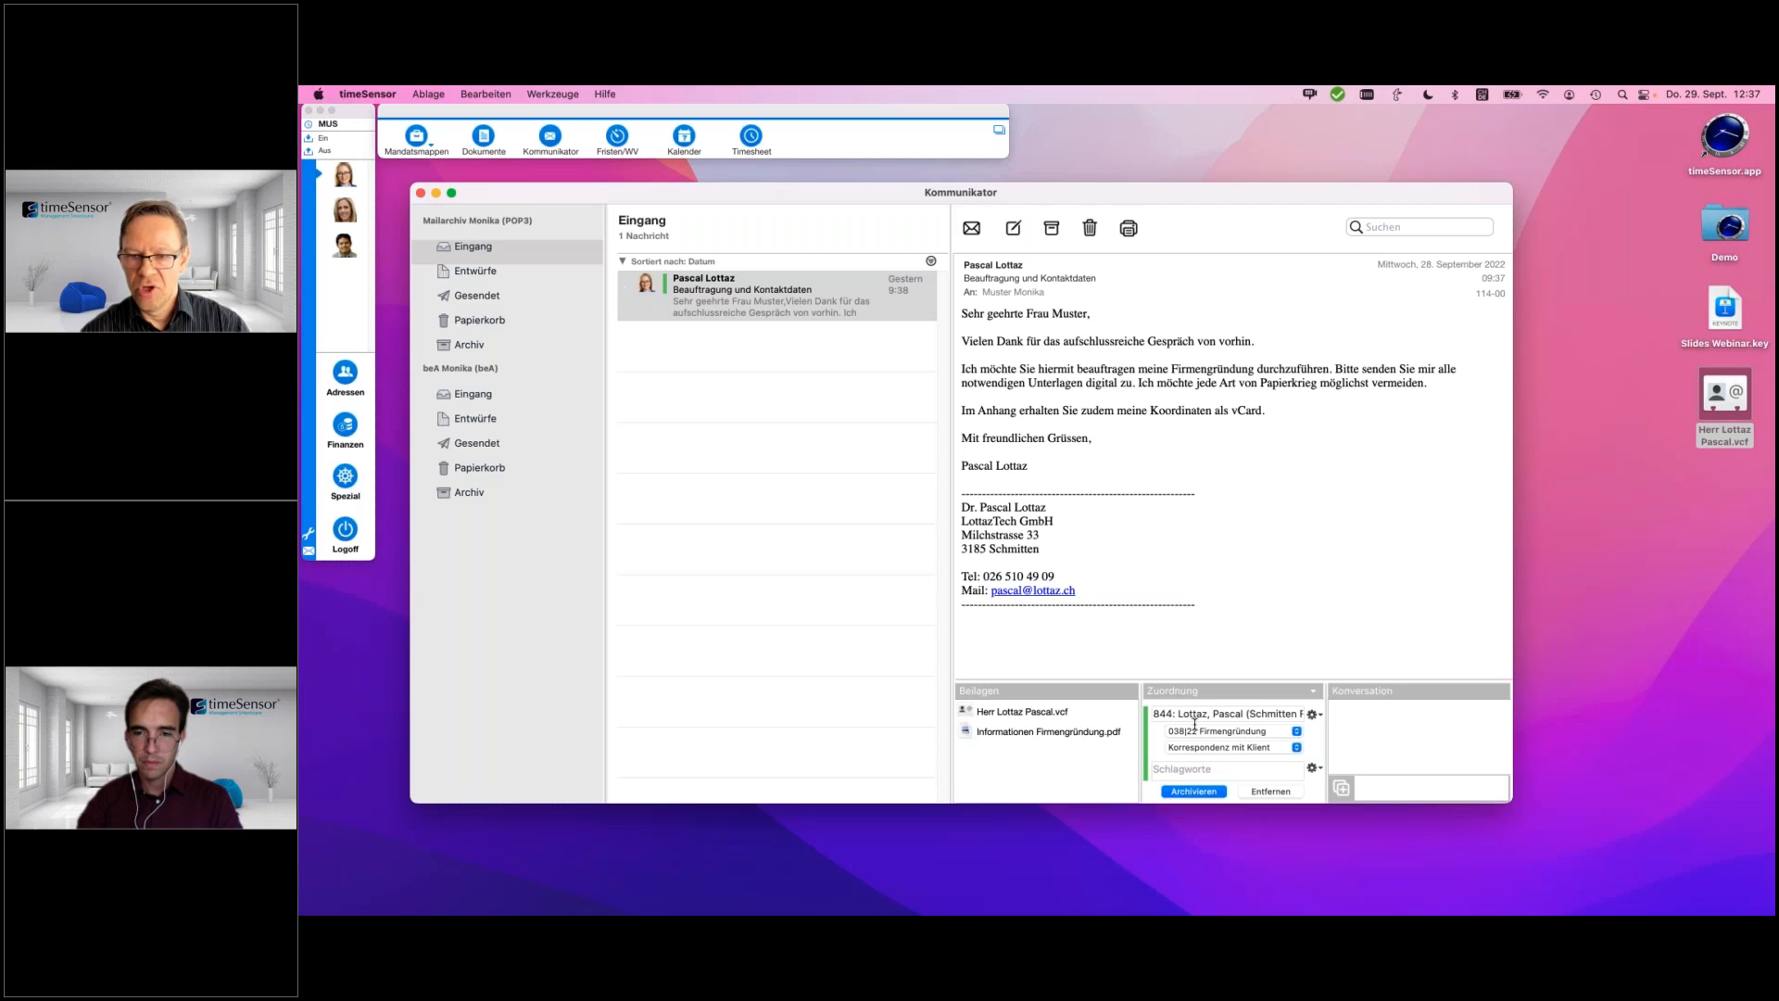
left_click(1201, 794)
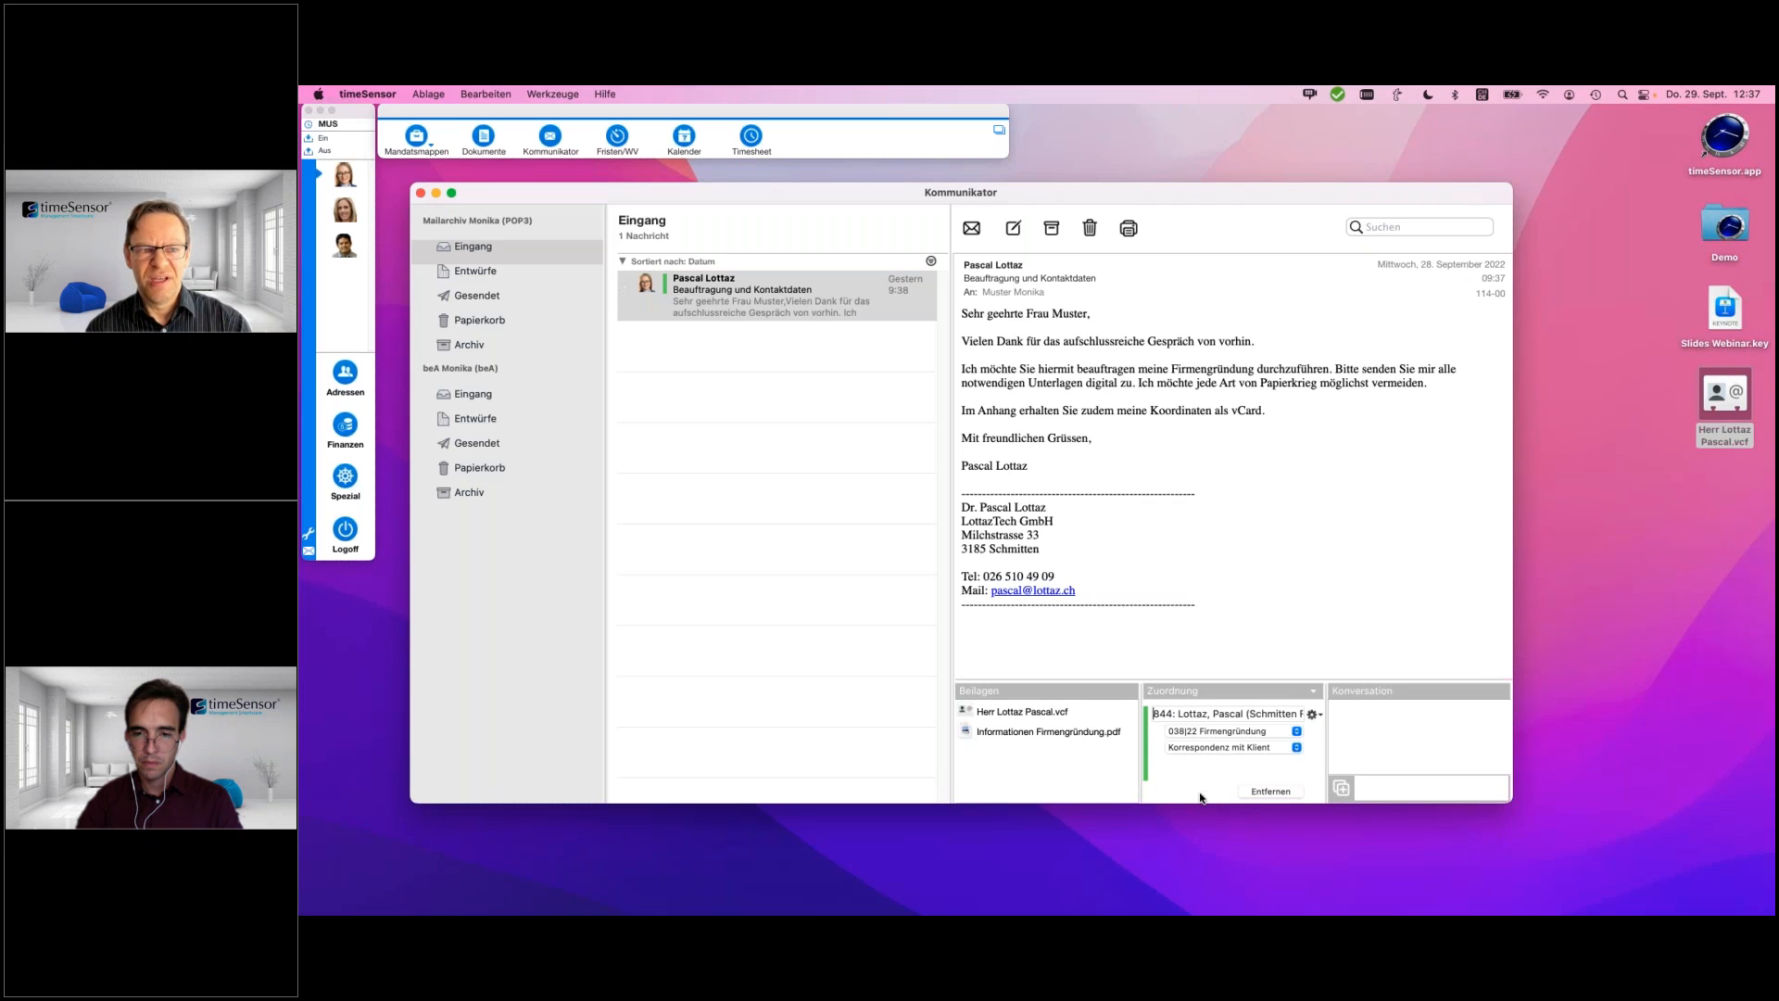
- Open the assigned client's dossier from the message and view its Stammblatt
left_click(1314, 689)
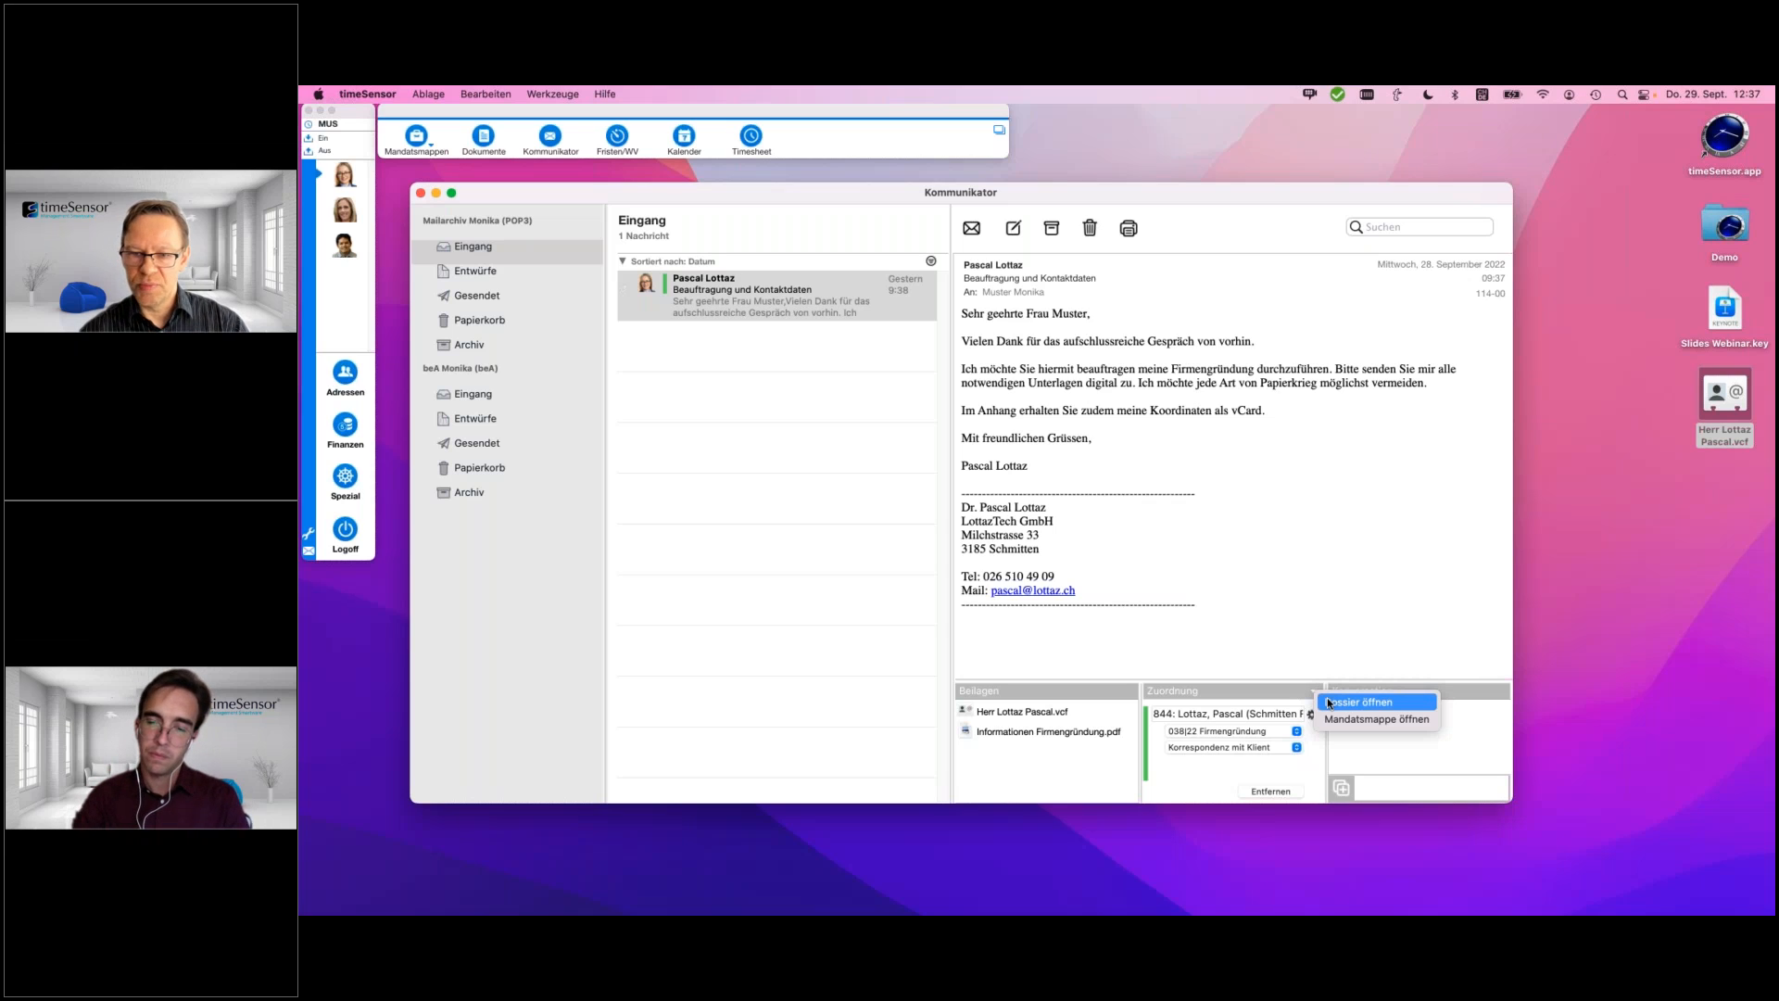
left_click(1329, 704)
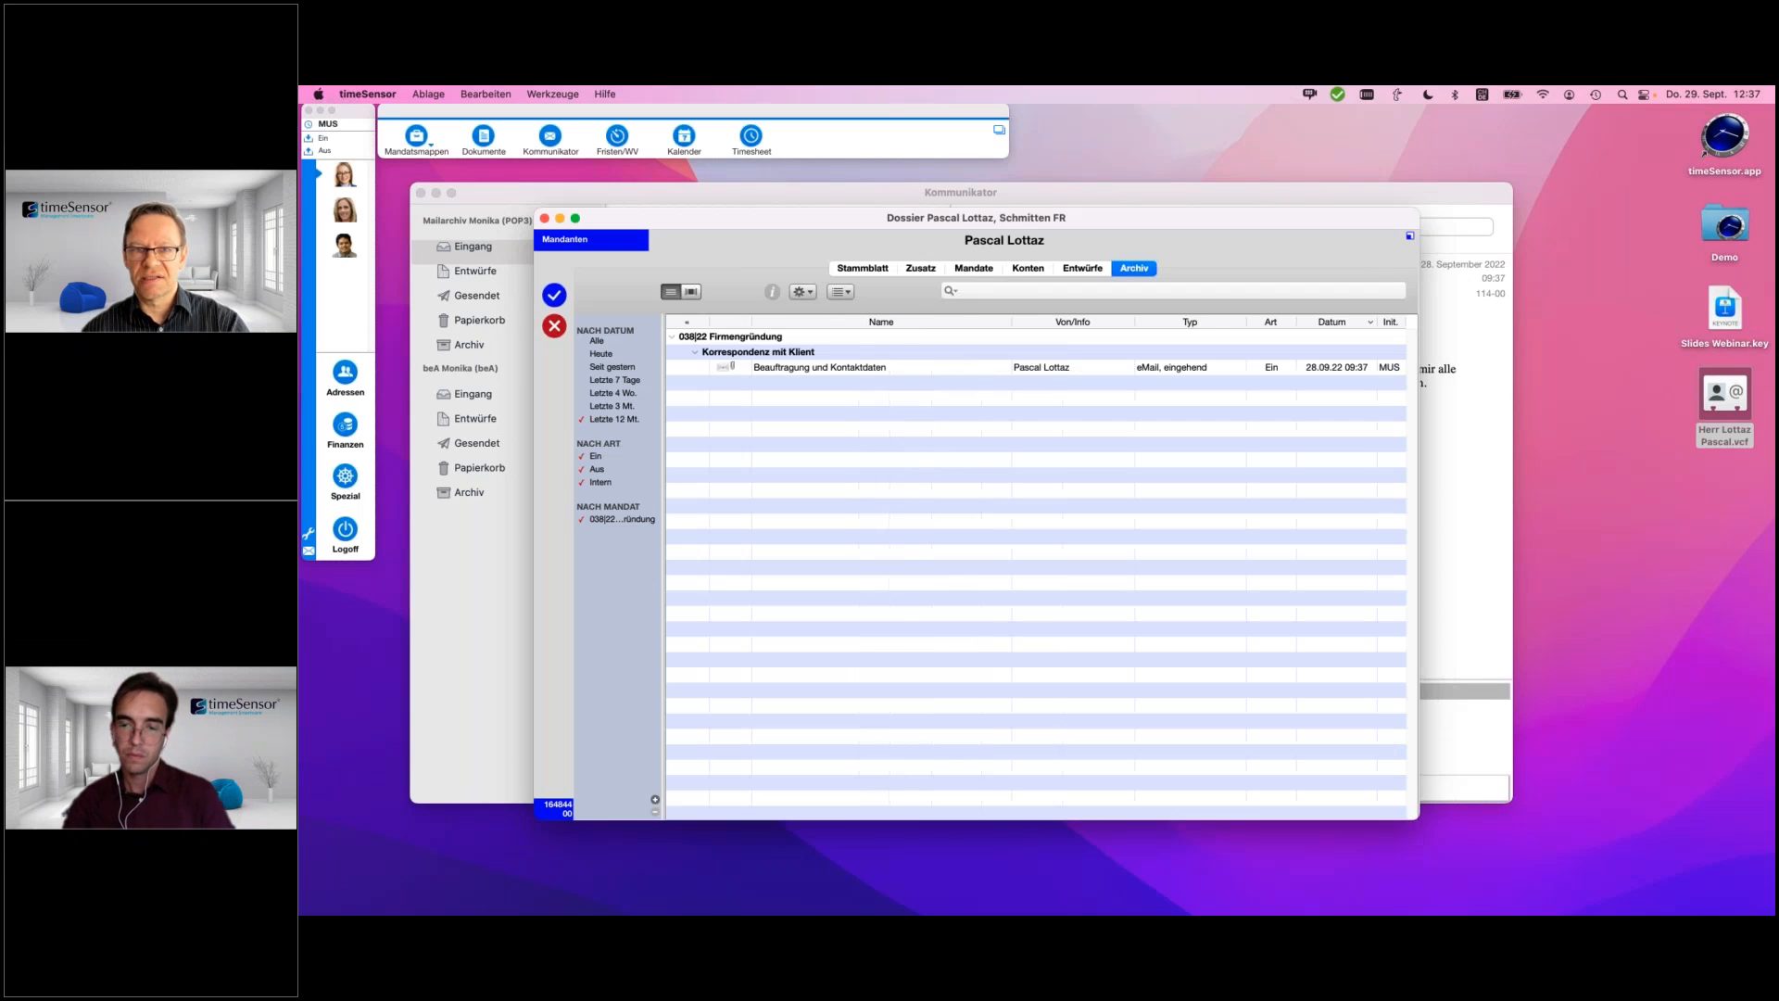
left_click_drag(1242, 217, 1321, 233)
left_click(948, 288)
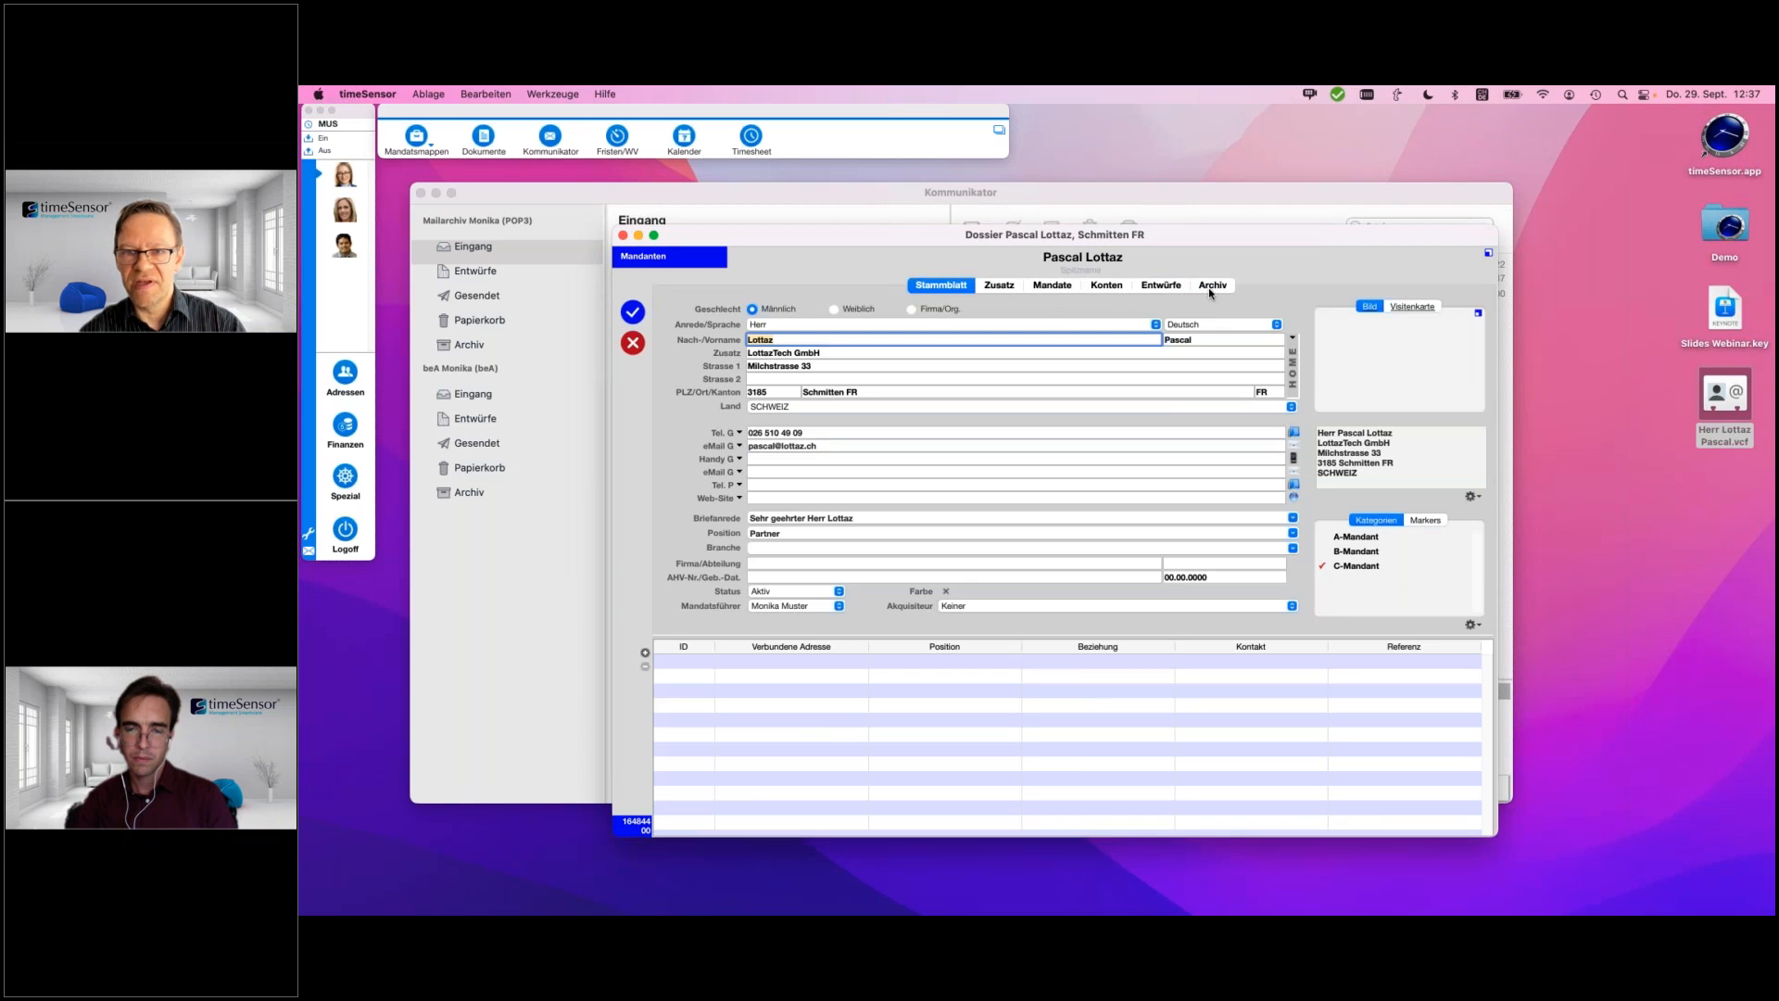
- View the archived email "Beauftragung und Kontaktdaten" from the client's dossier archive, and close its preview
left_click(1210, 288)
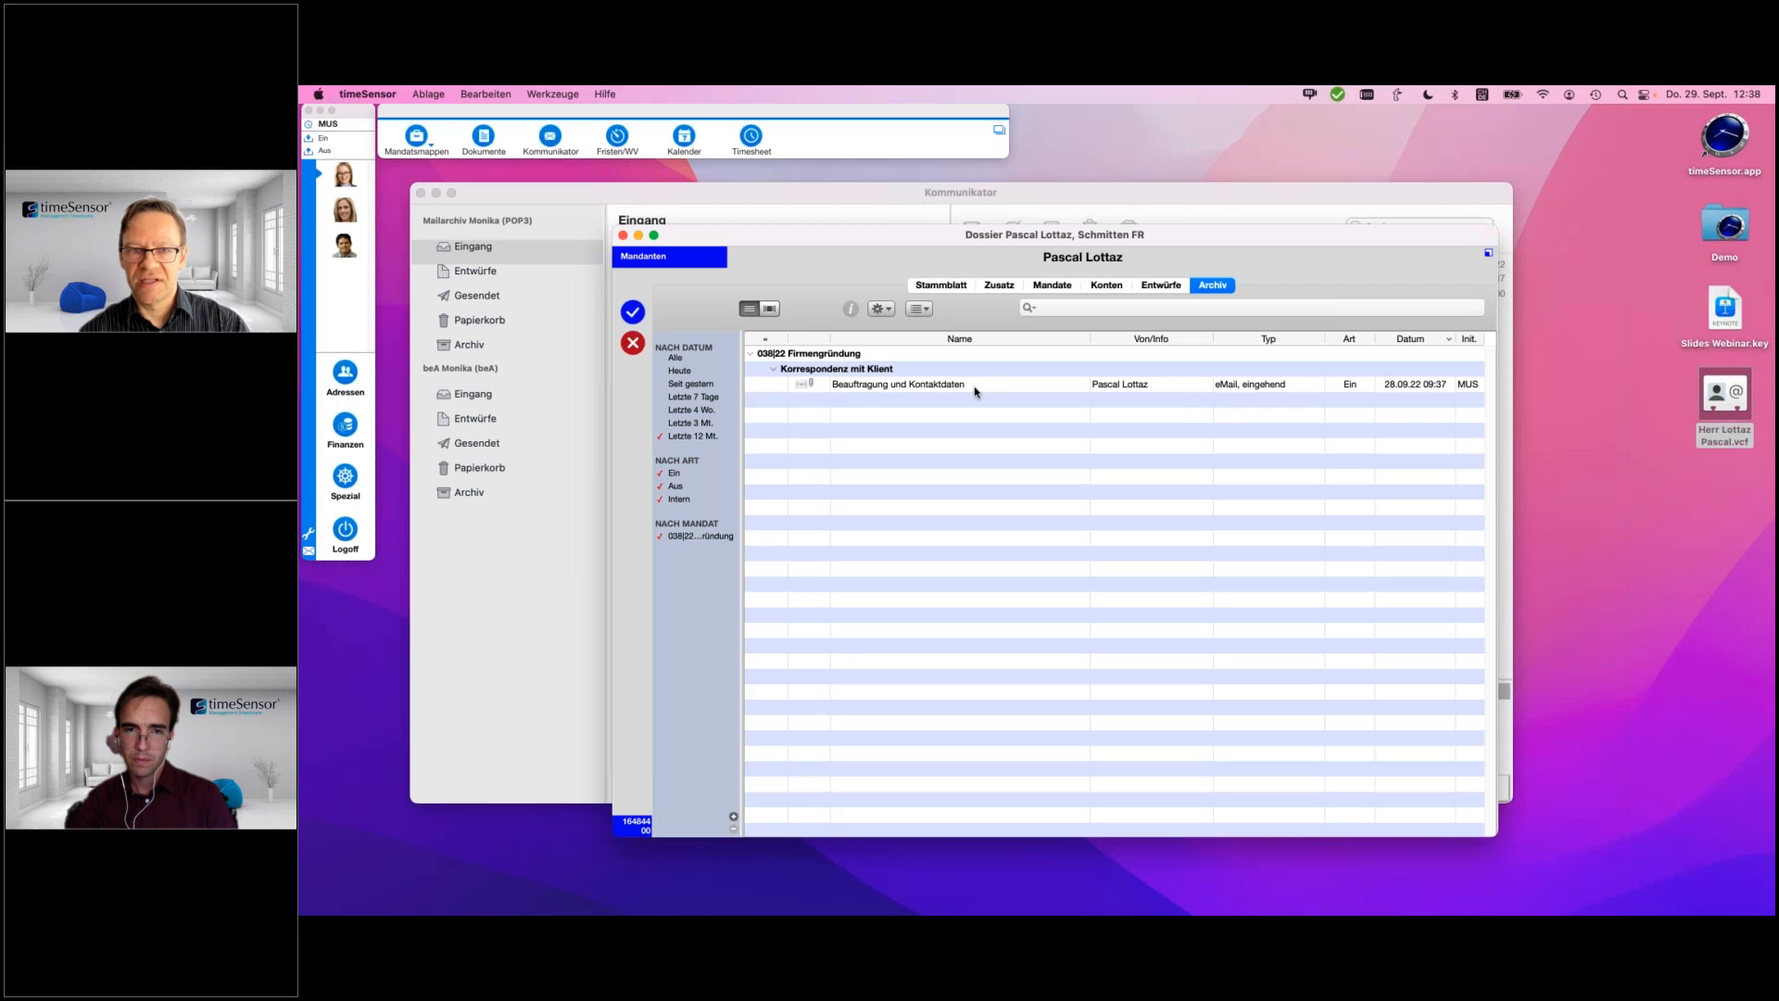
left_click(904, 385)
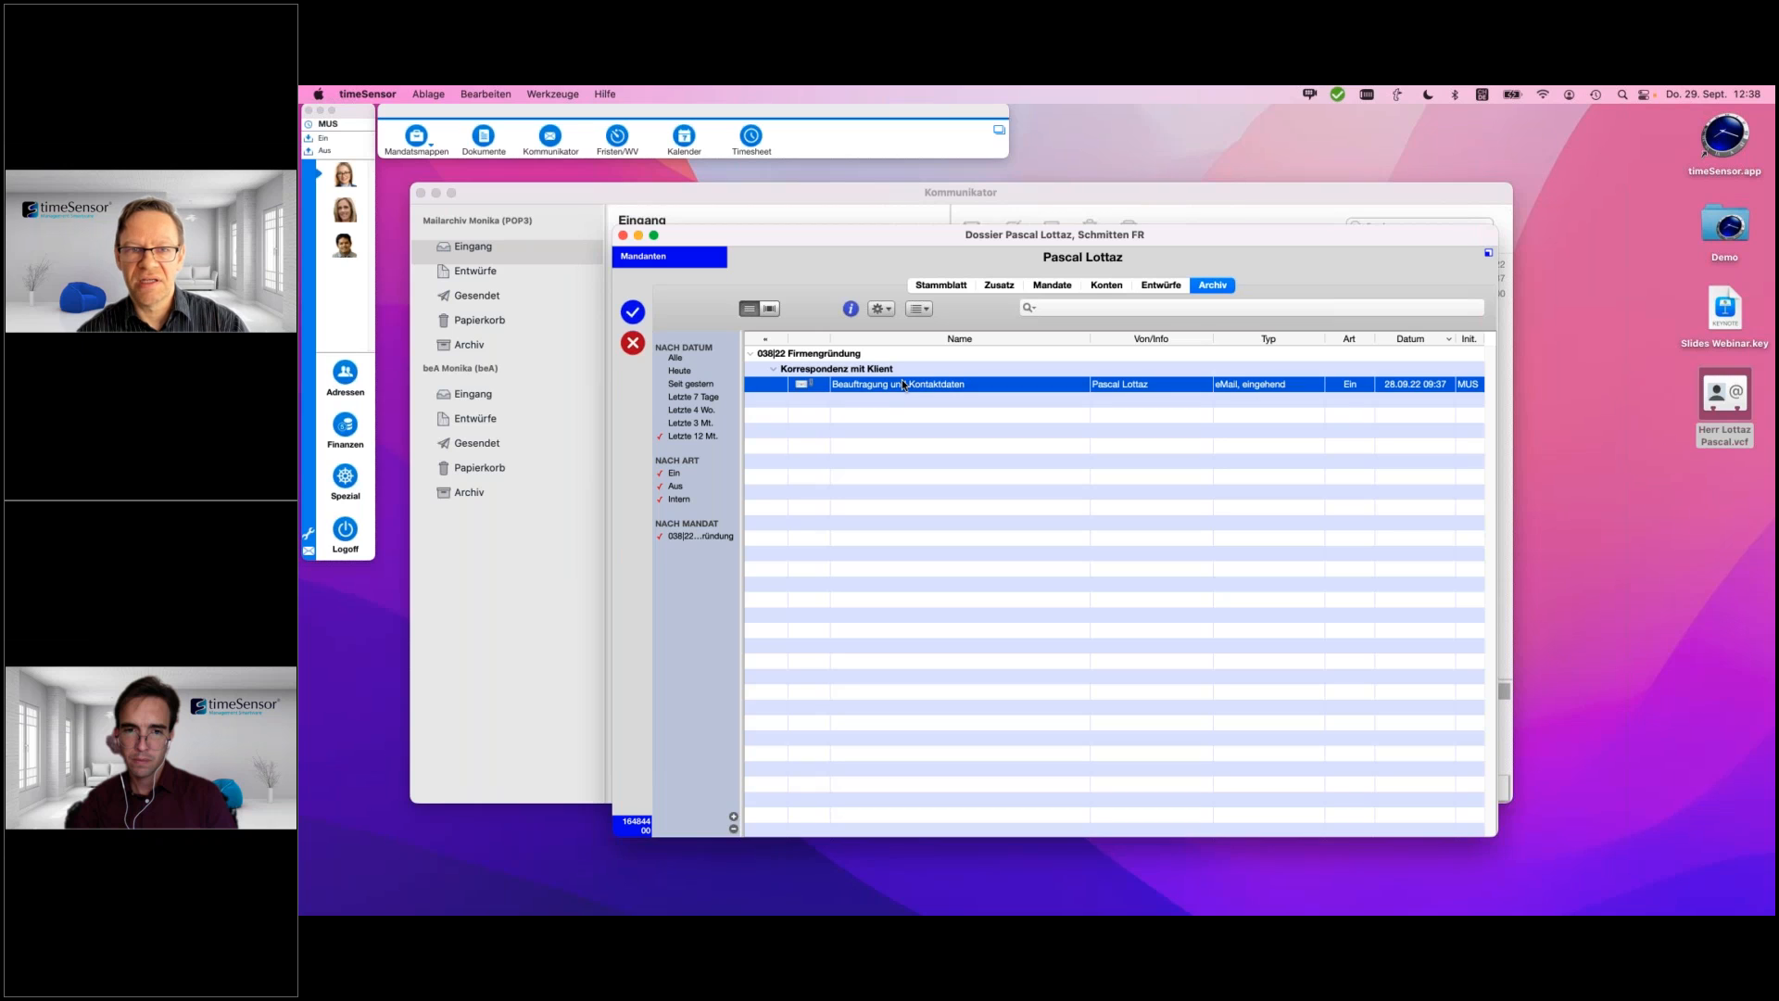
double_click(903, 383)
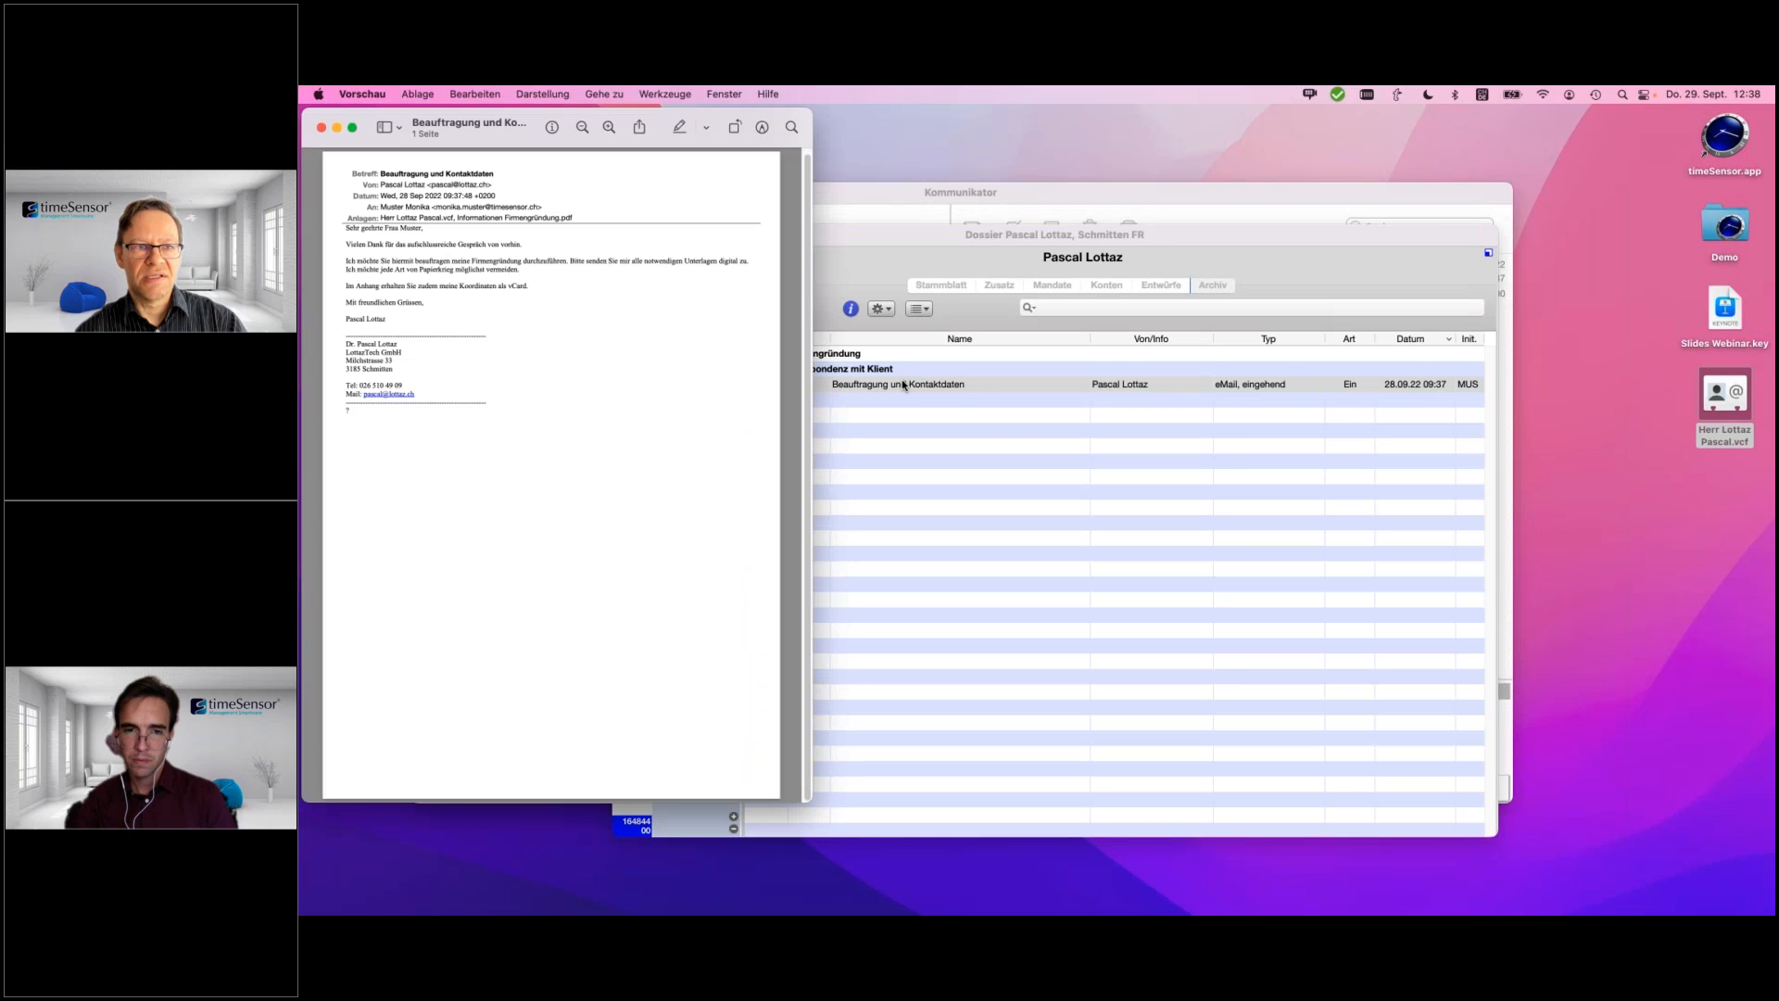
left_click(322, 128)
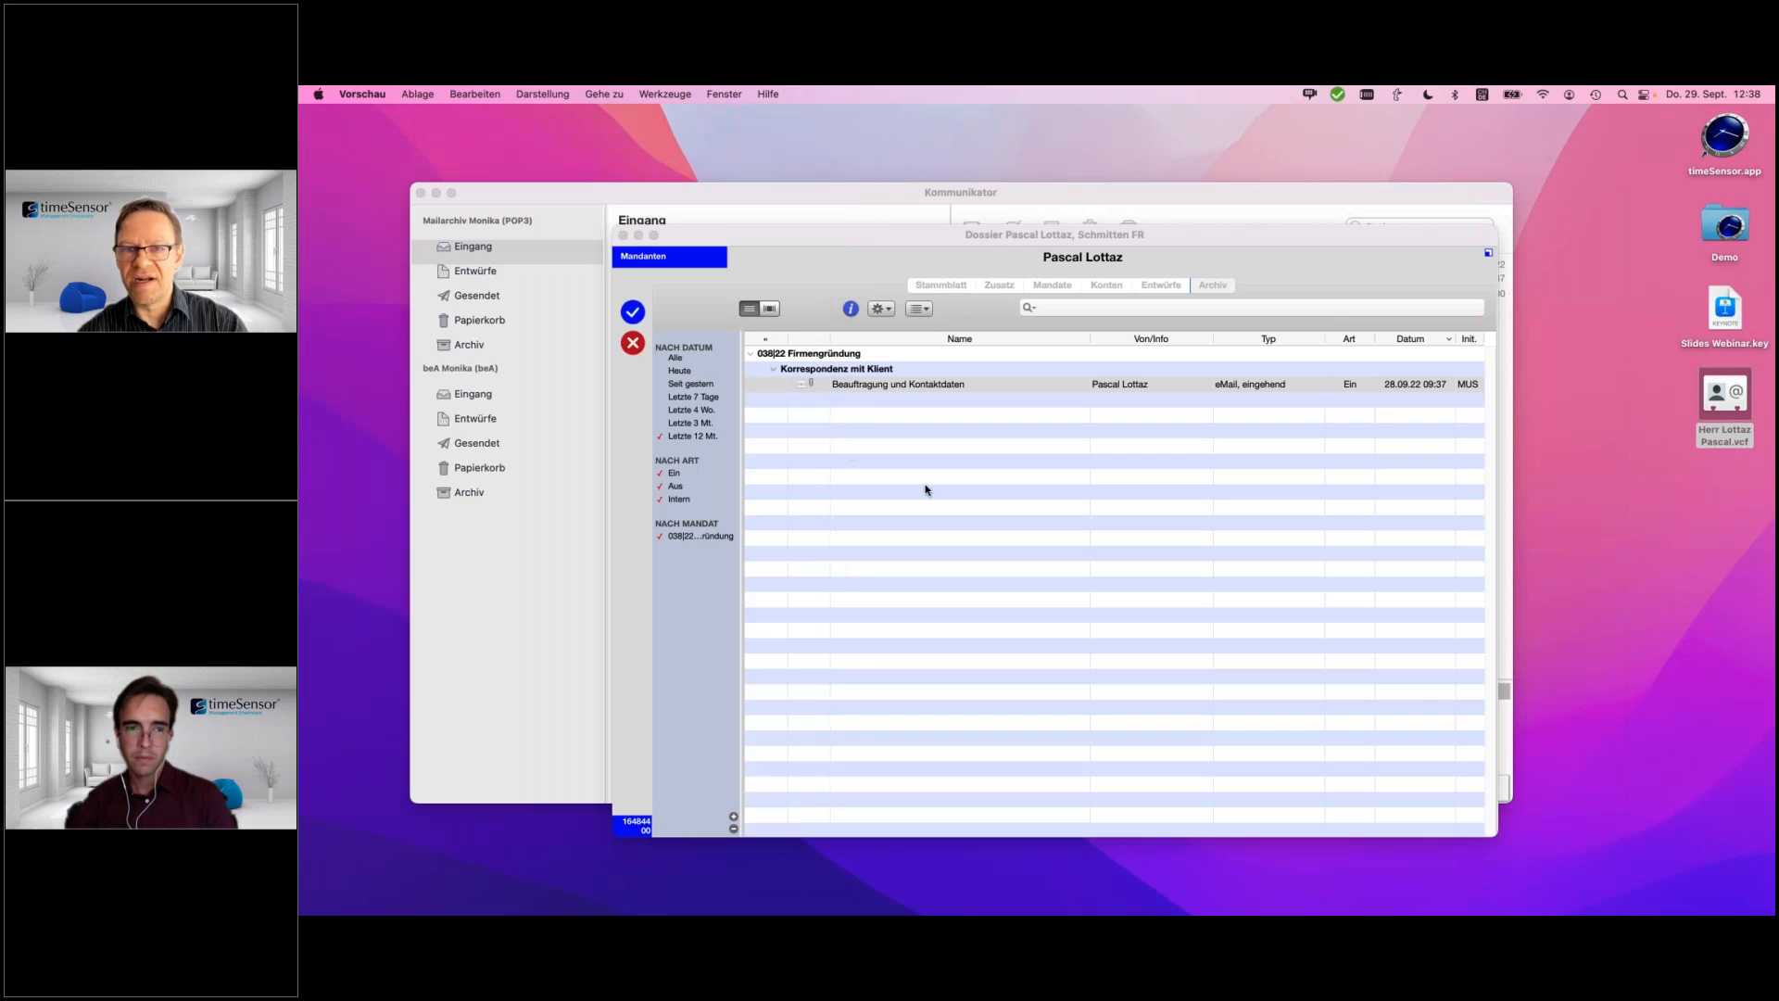
left_click(980, 512)
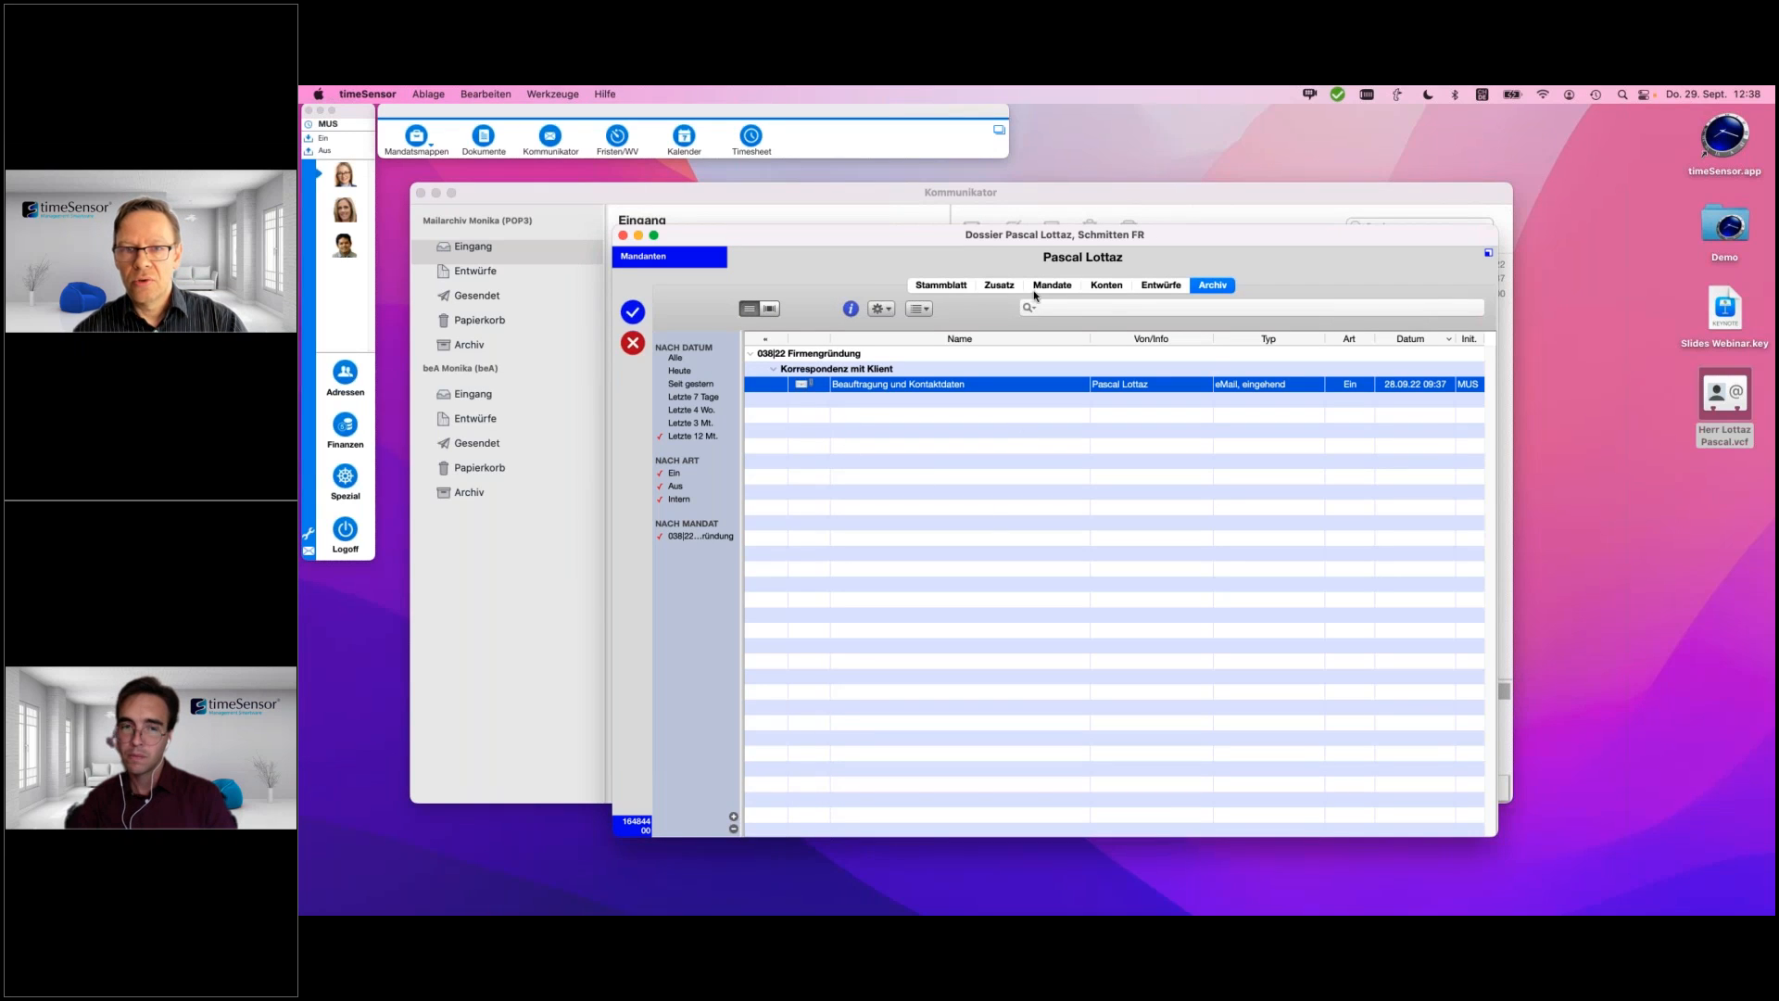
- Create a draft from the template "Vollmacht und Honorarvereinbarung" in the client's dossier, as a mail to the client's business email address
left_click(1157, 287)
left_click_drag(1184, 243, 1230, 269)
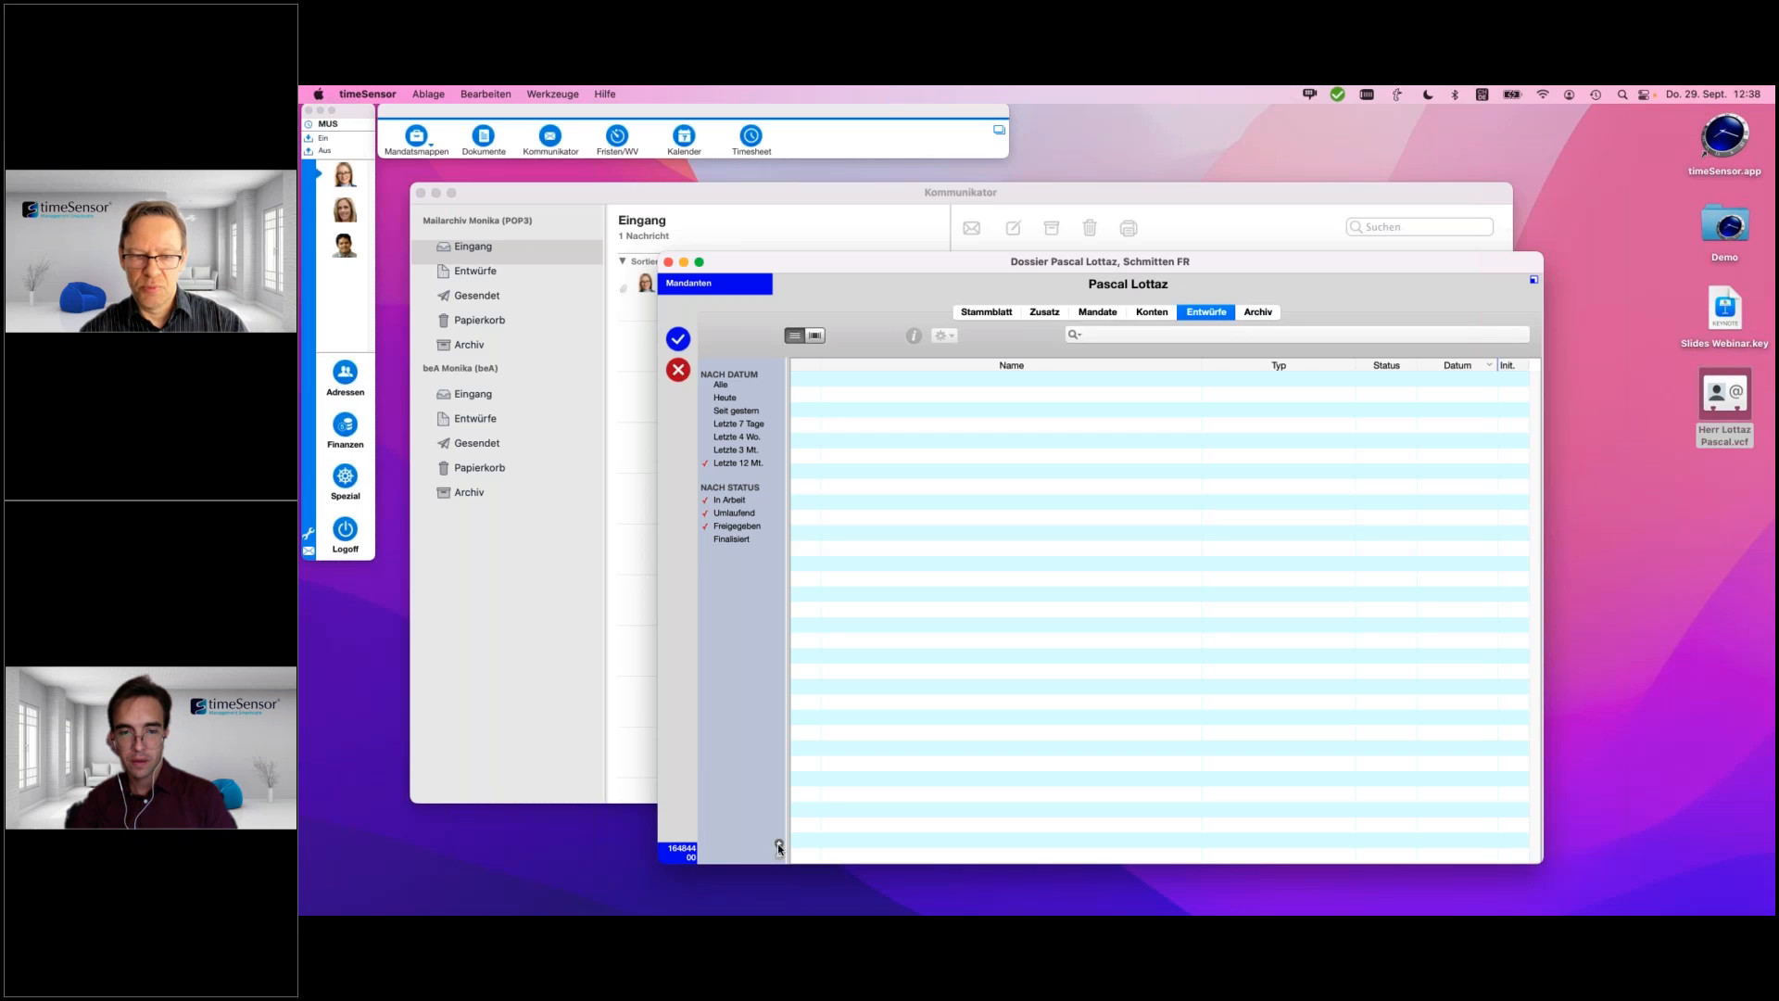
left_click(780, 844)
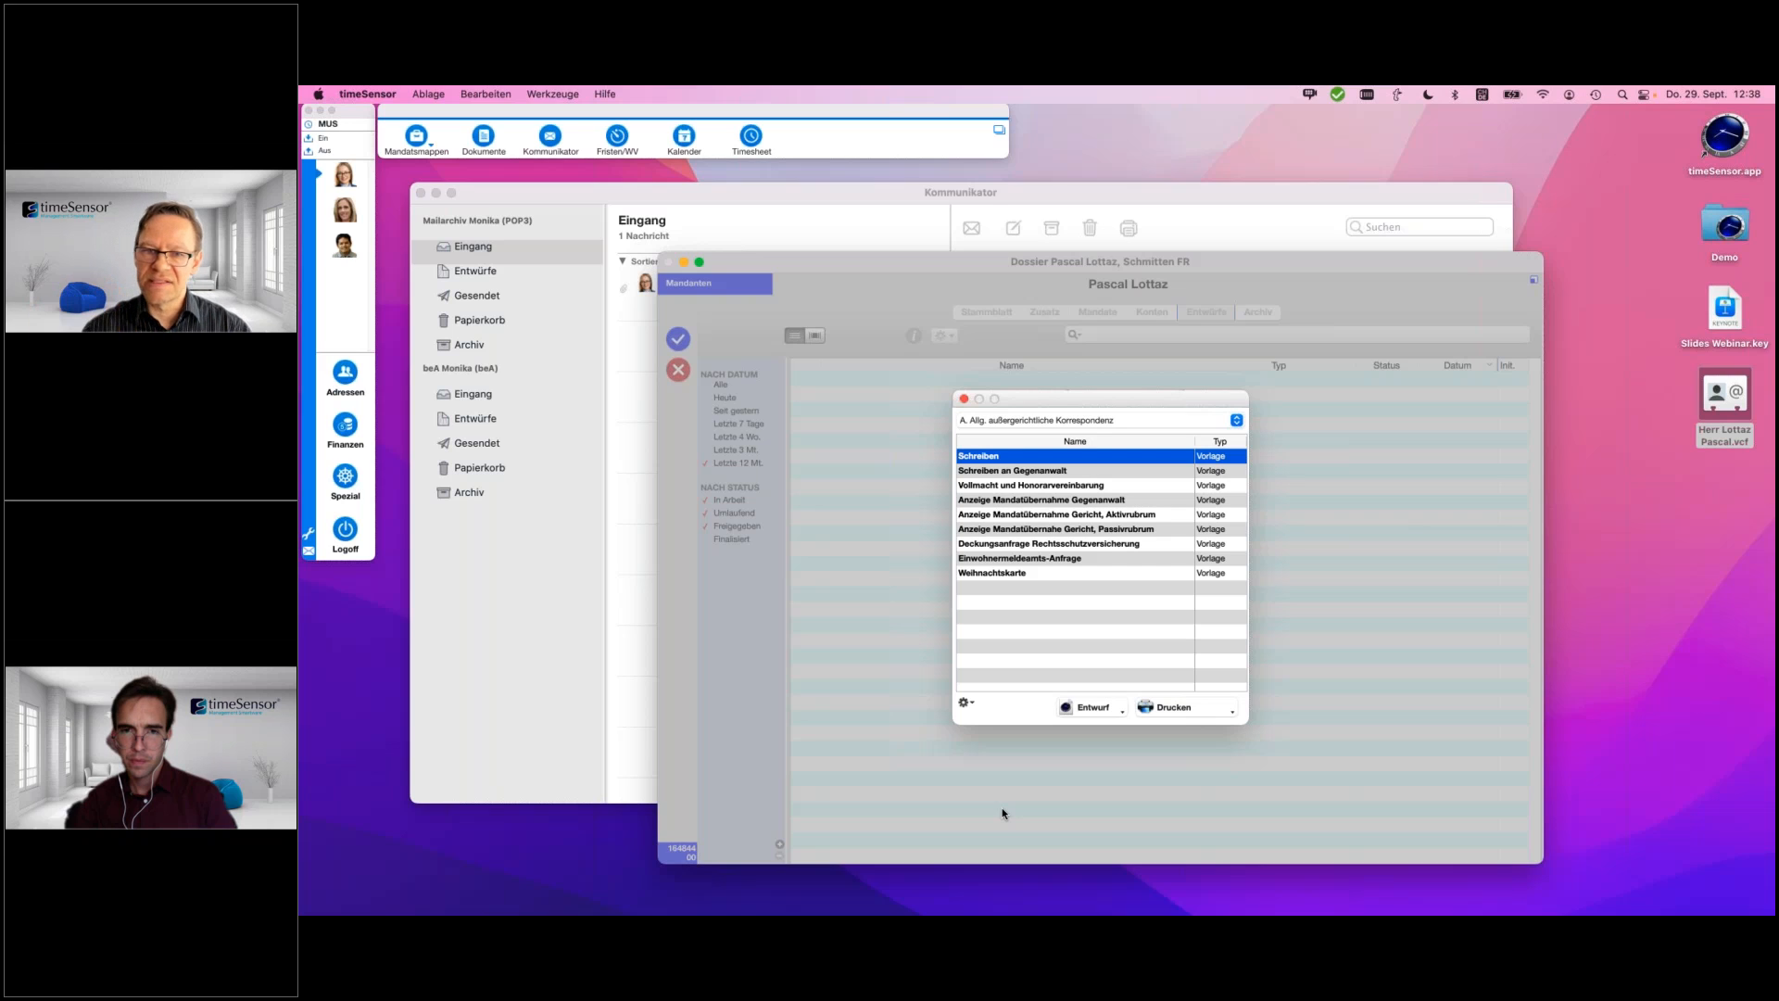
left_click(1035, 488)
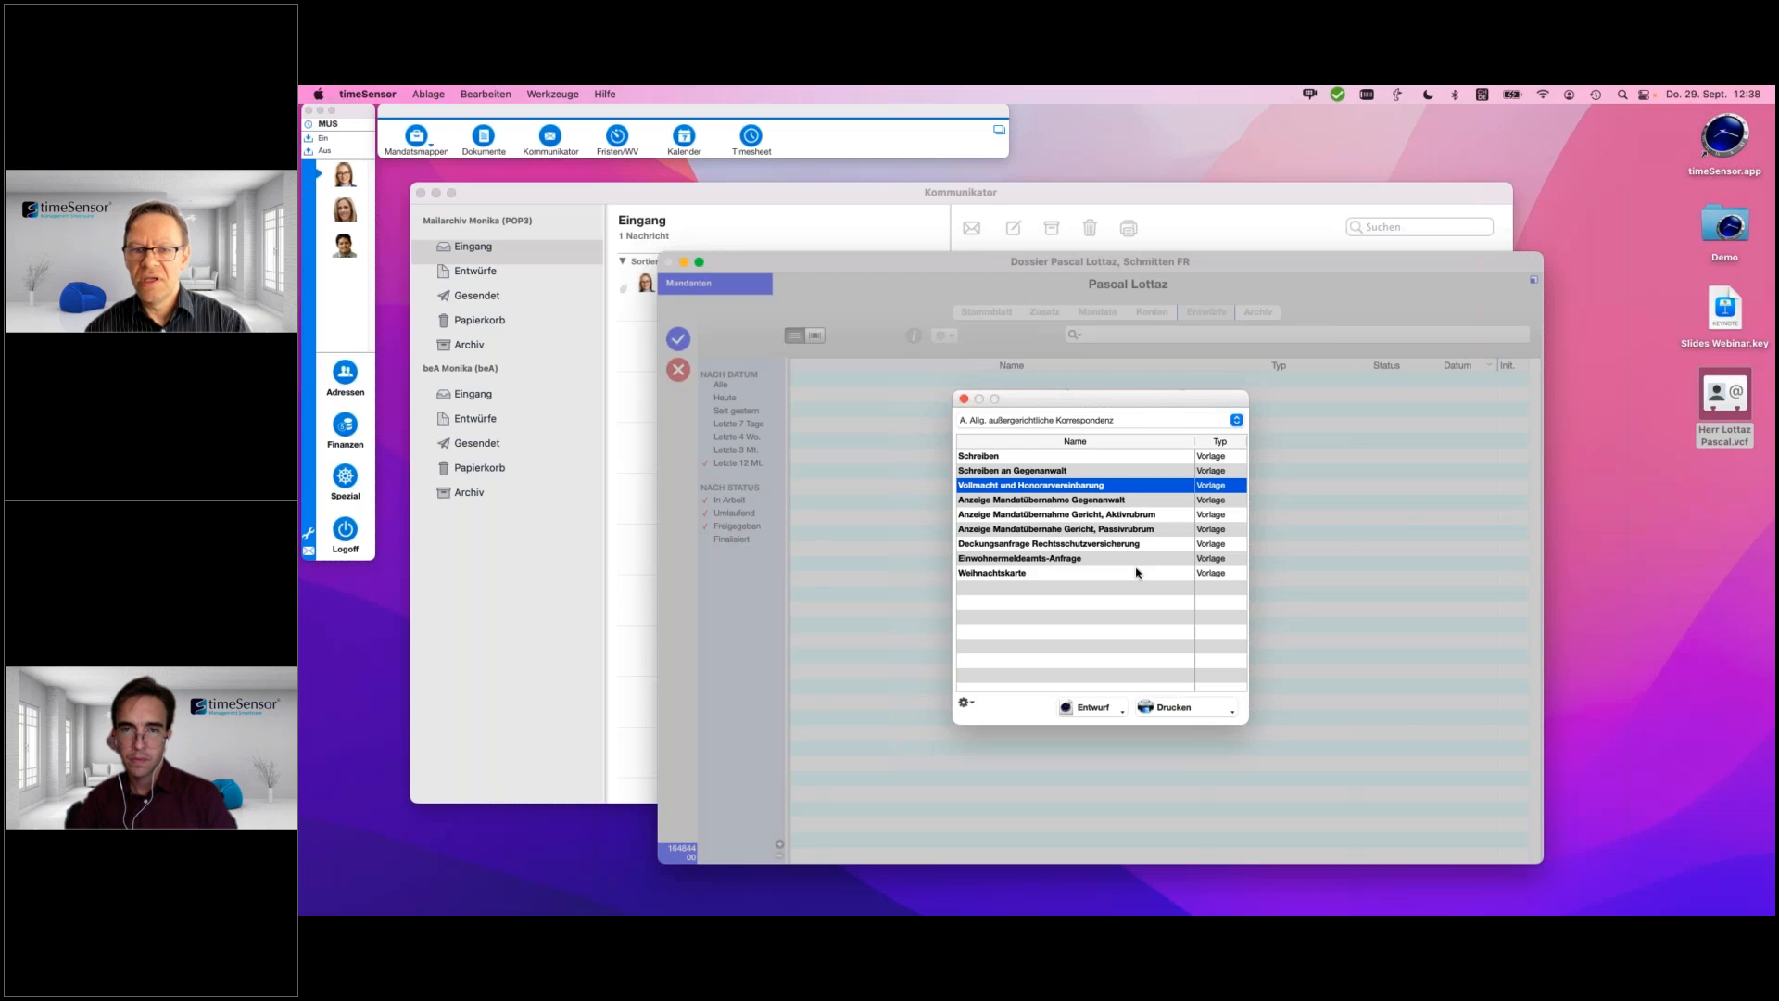
left_click(1122, 715)
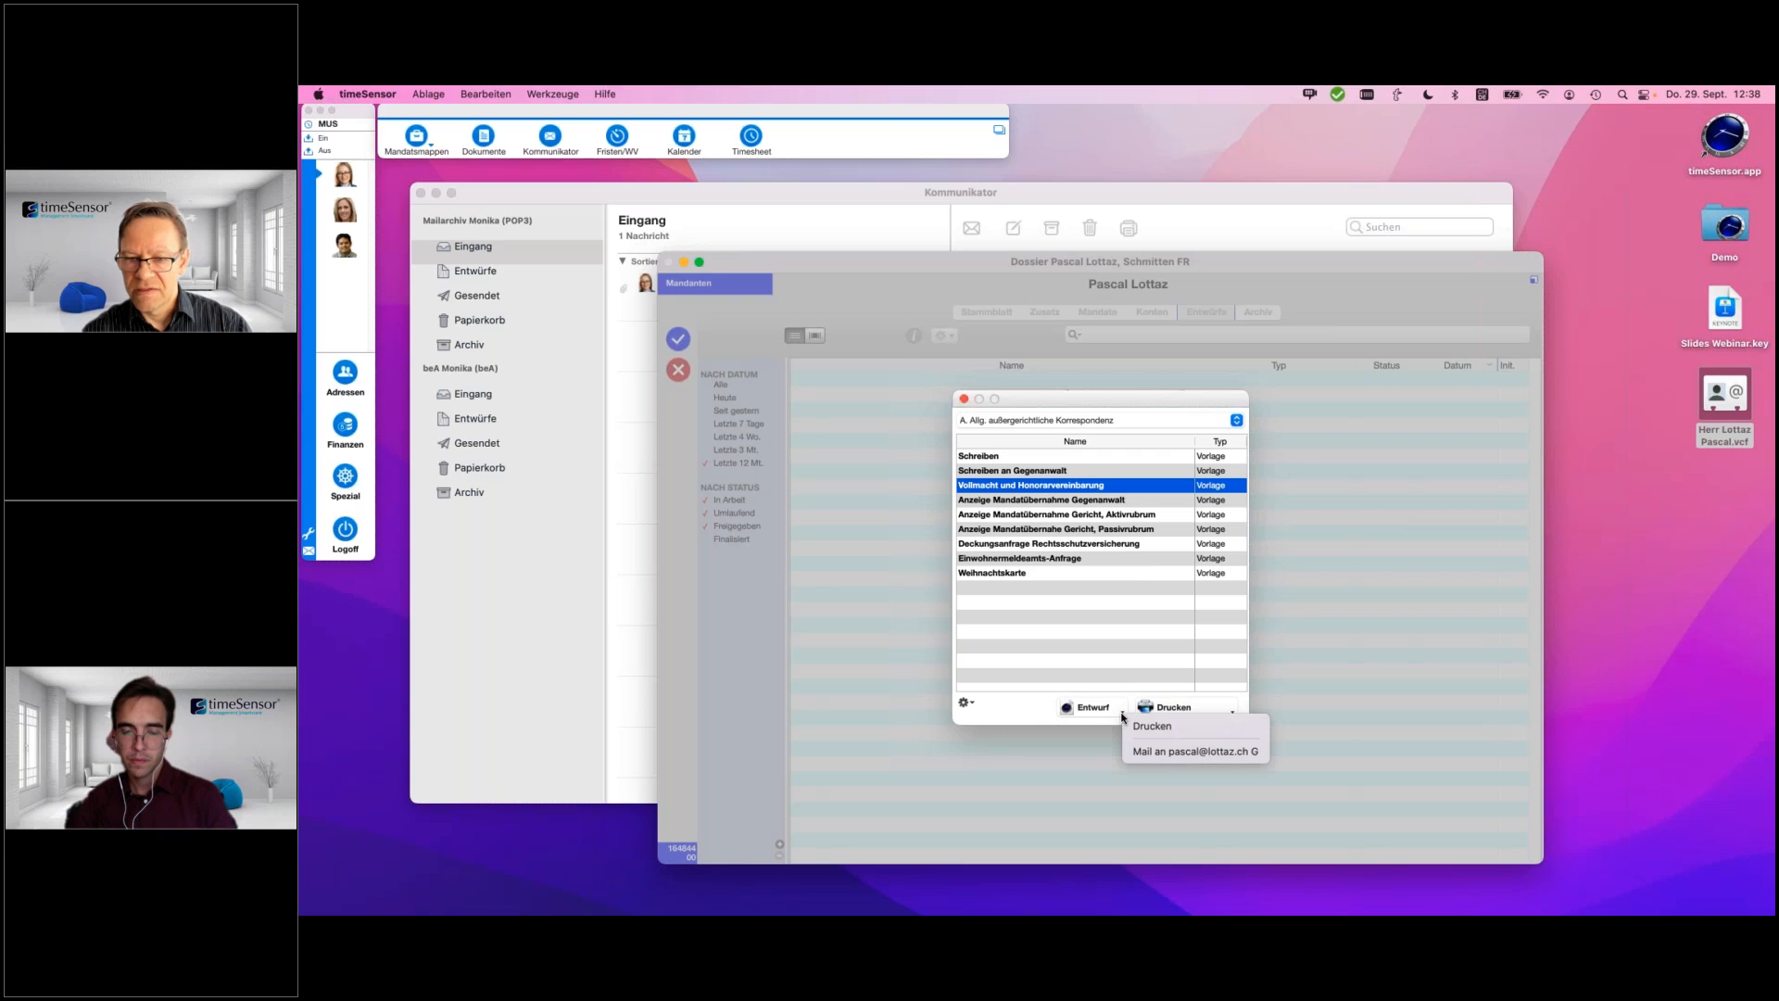
left_click(1219, 750)
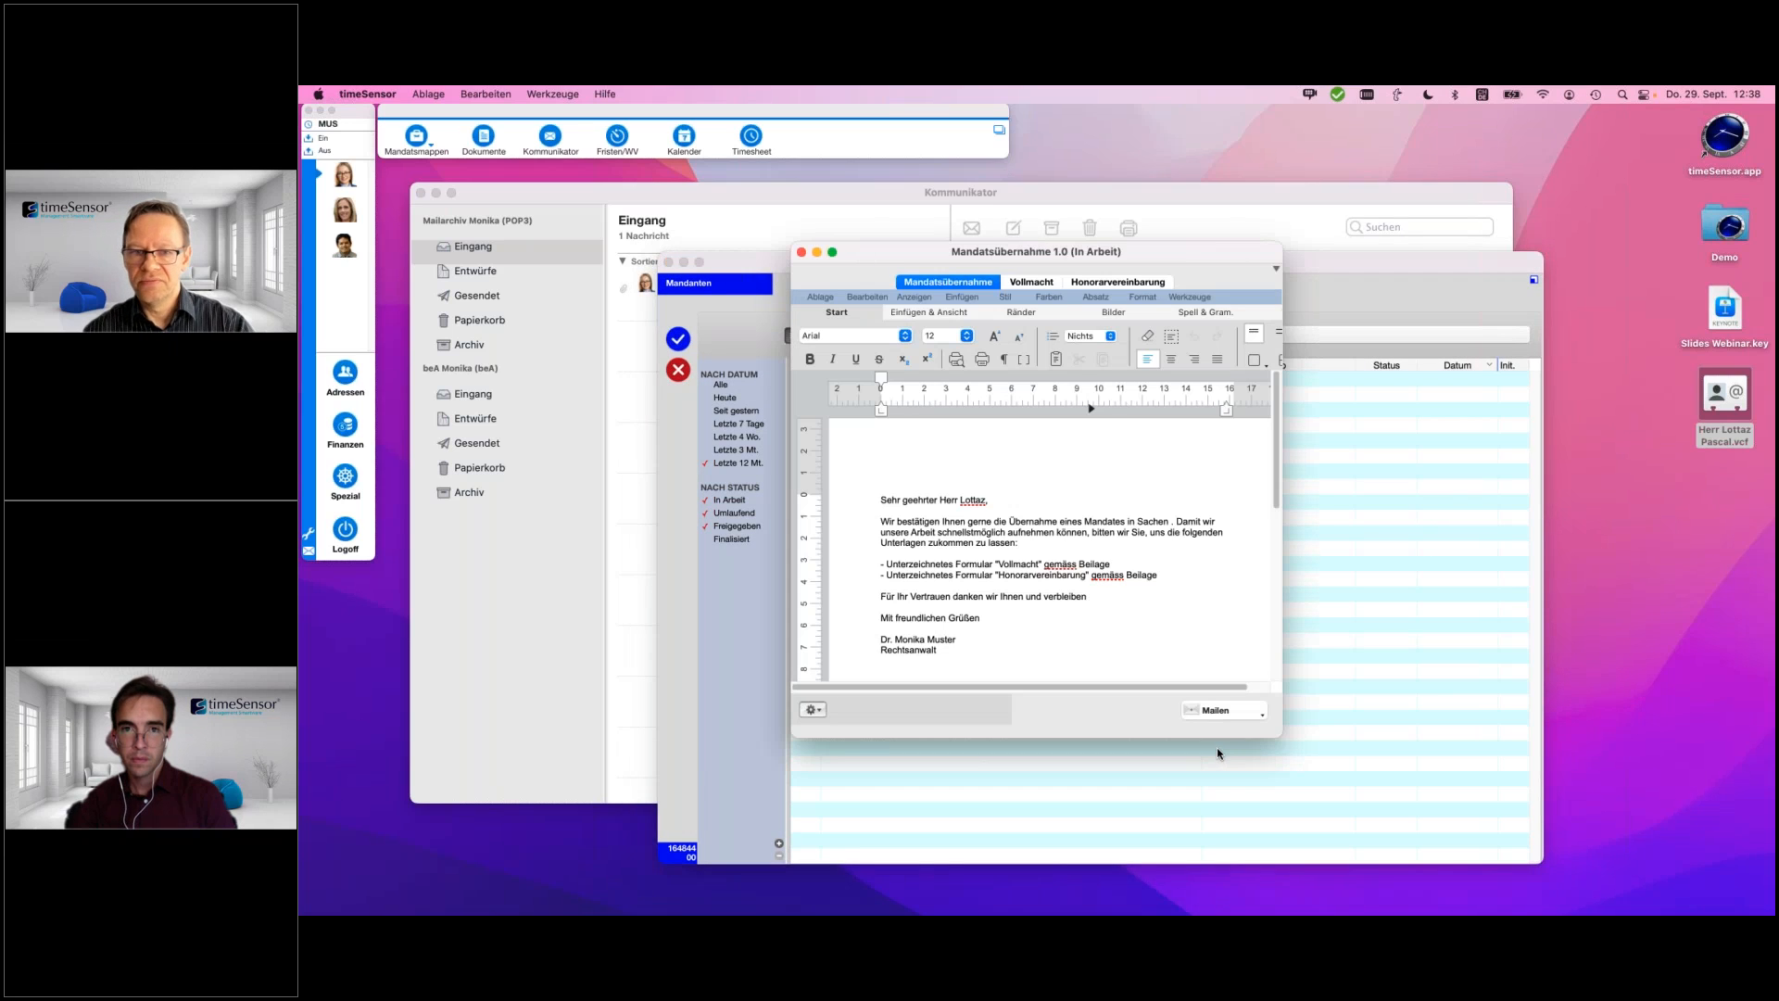
- Enlarge the draft window, look through the Vollmacht, and replace the cursor placeholder in the Honorarvereinbarung with "Firmengründung"
left_click_drag(1280, 735, 1554, 862)
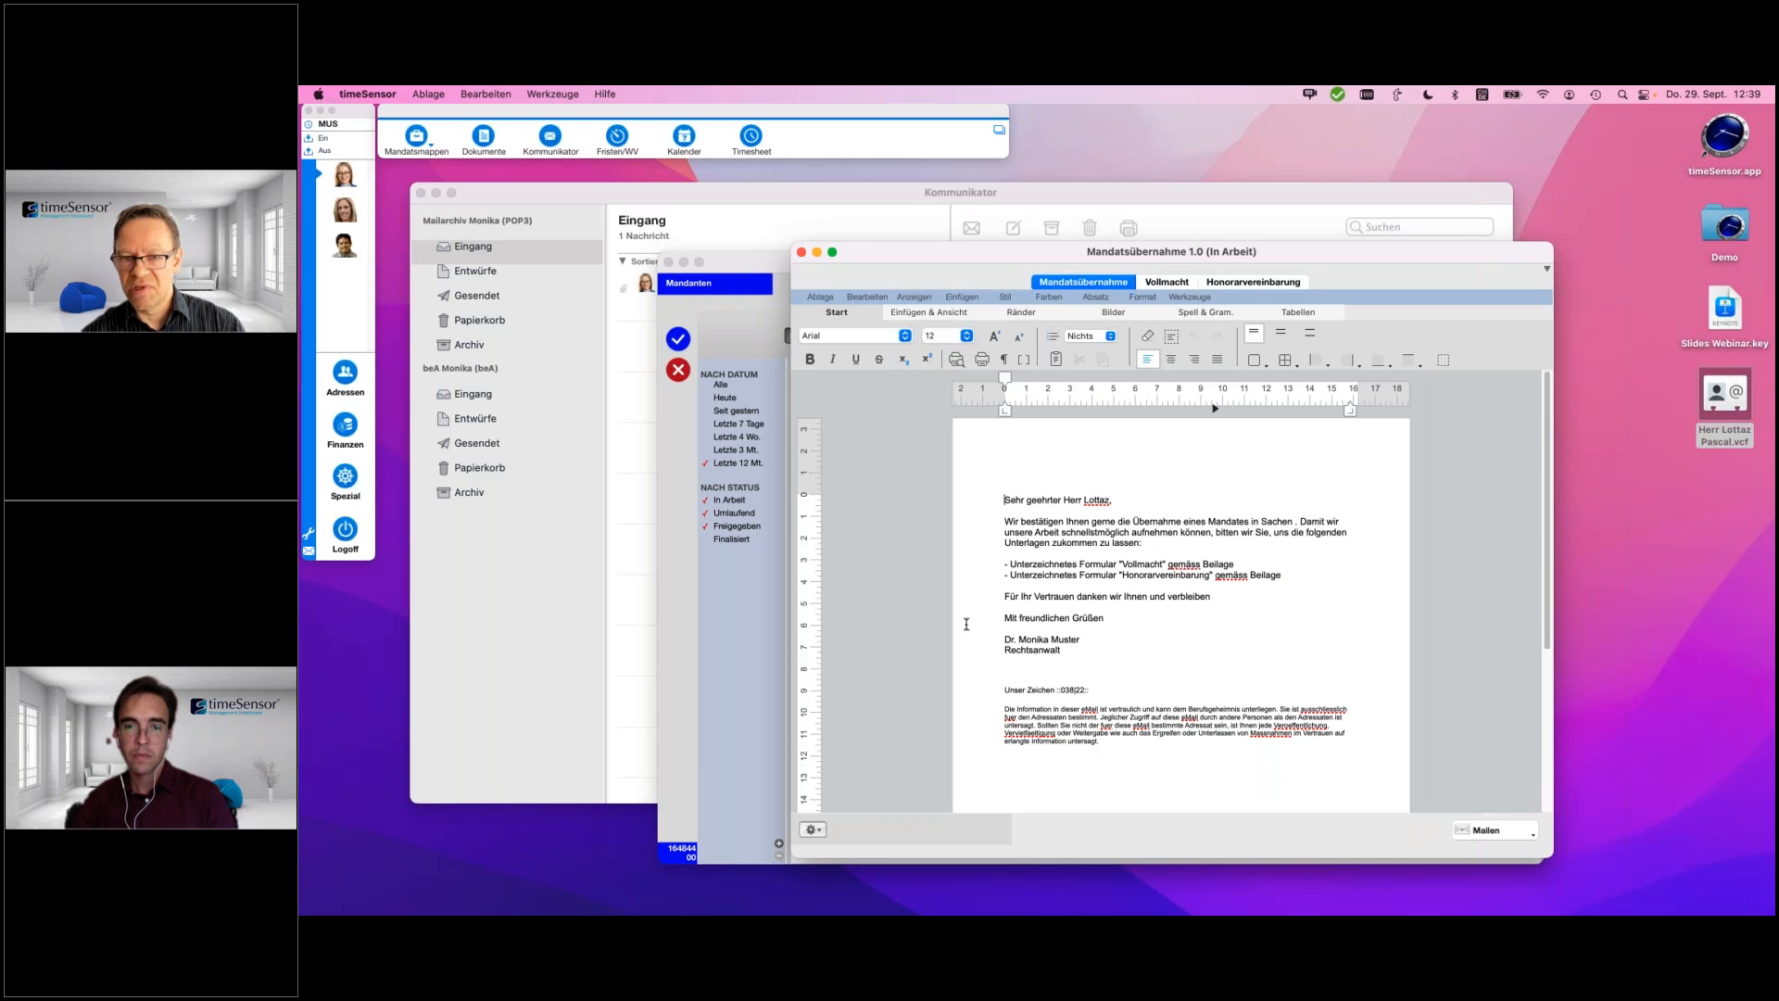
left_click(1167, 281)
left_click(1284, 282)
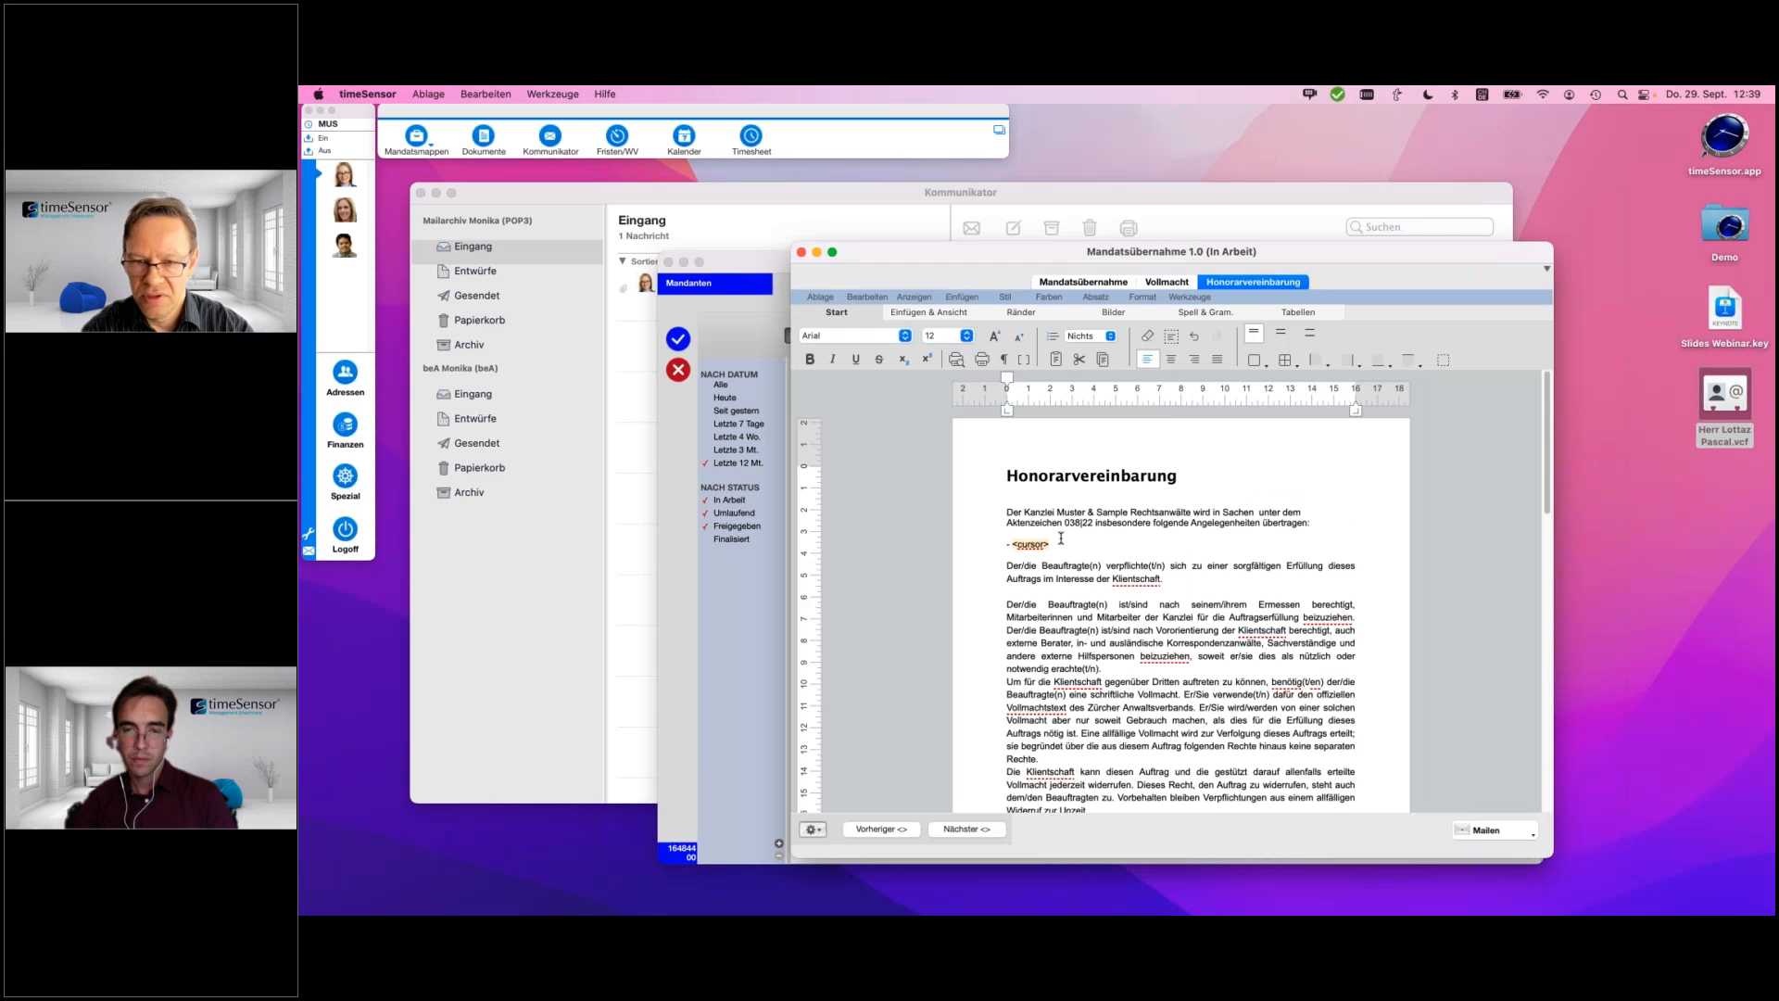
type("F")
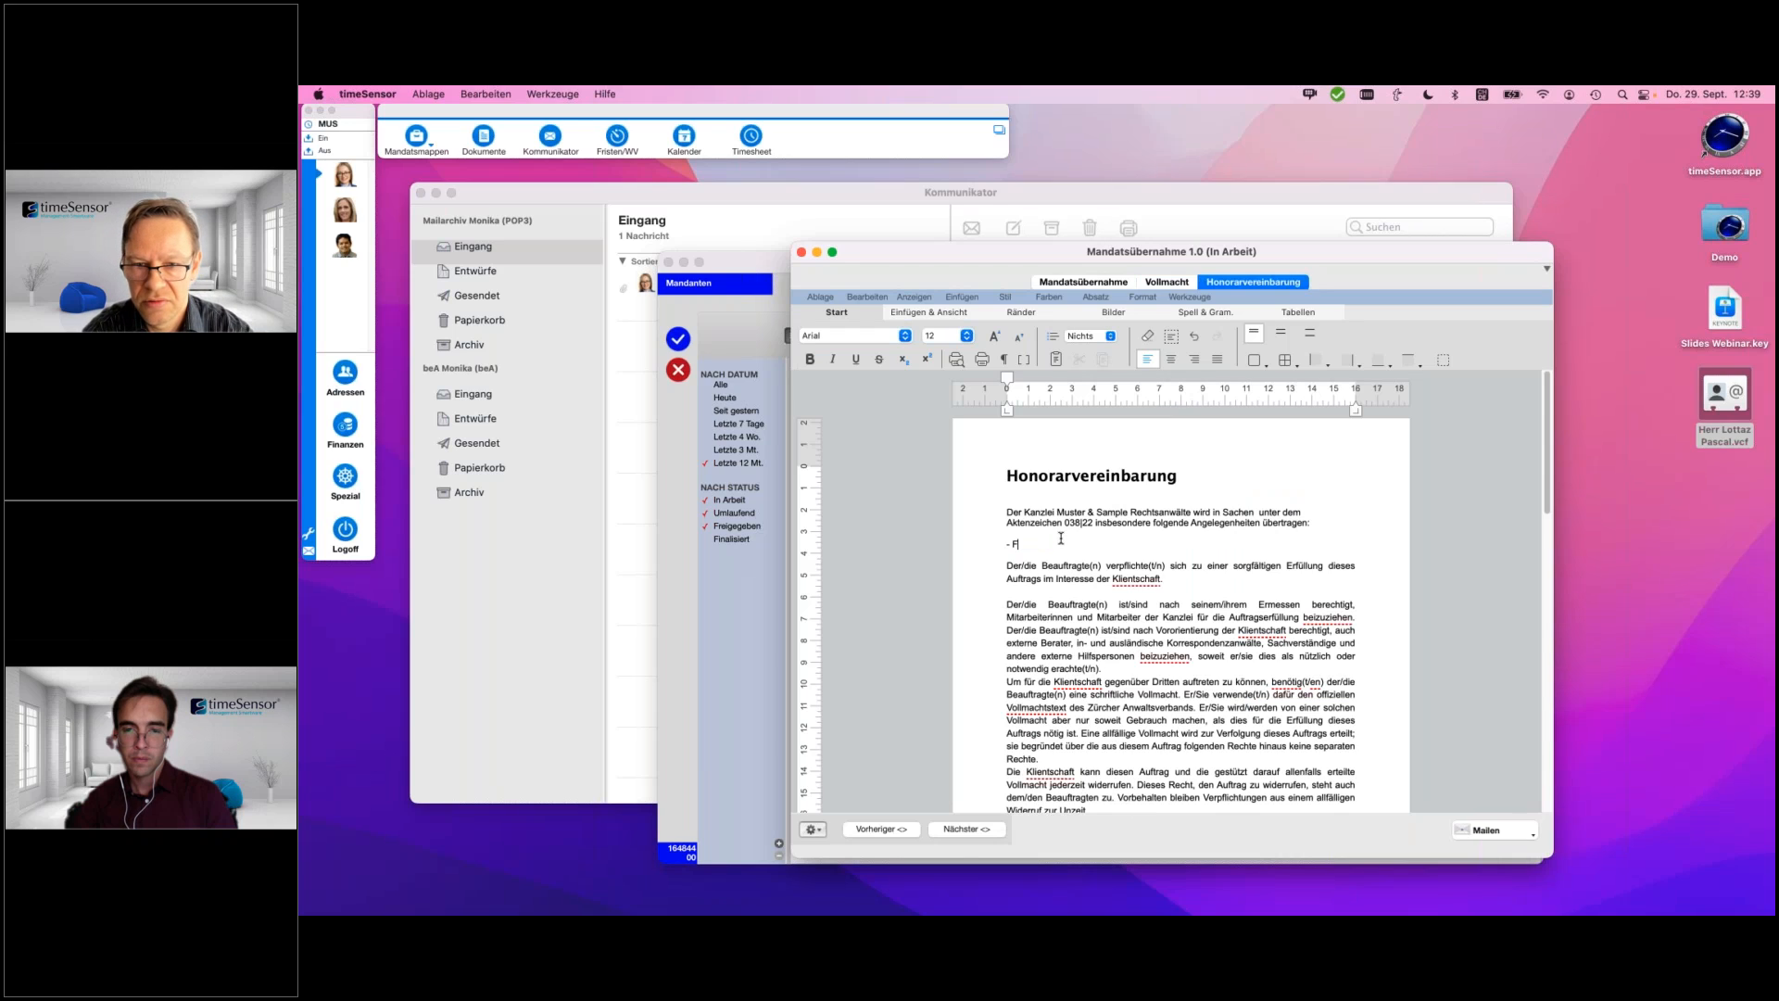
type("irmengründung")
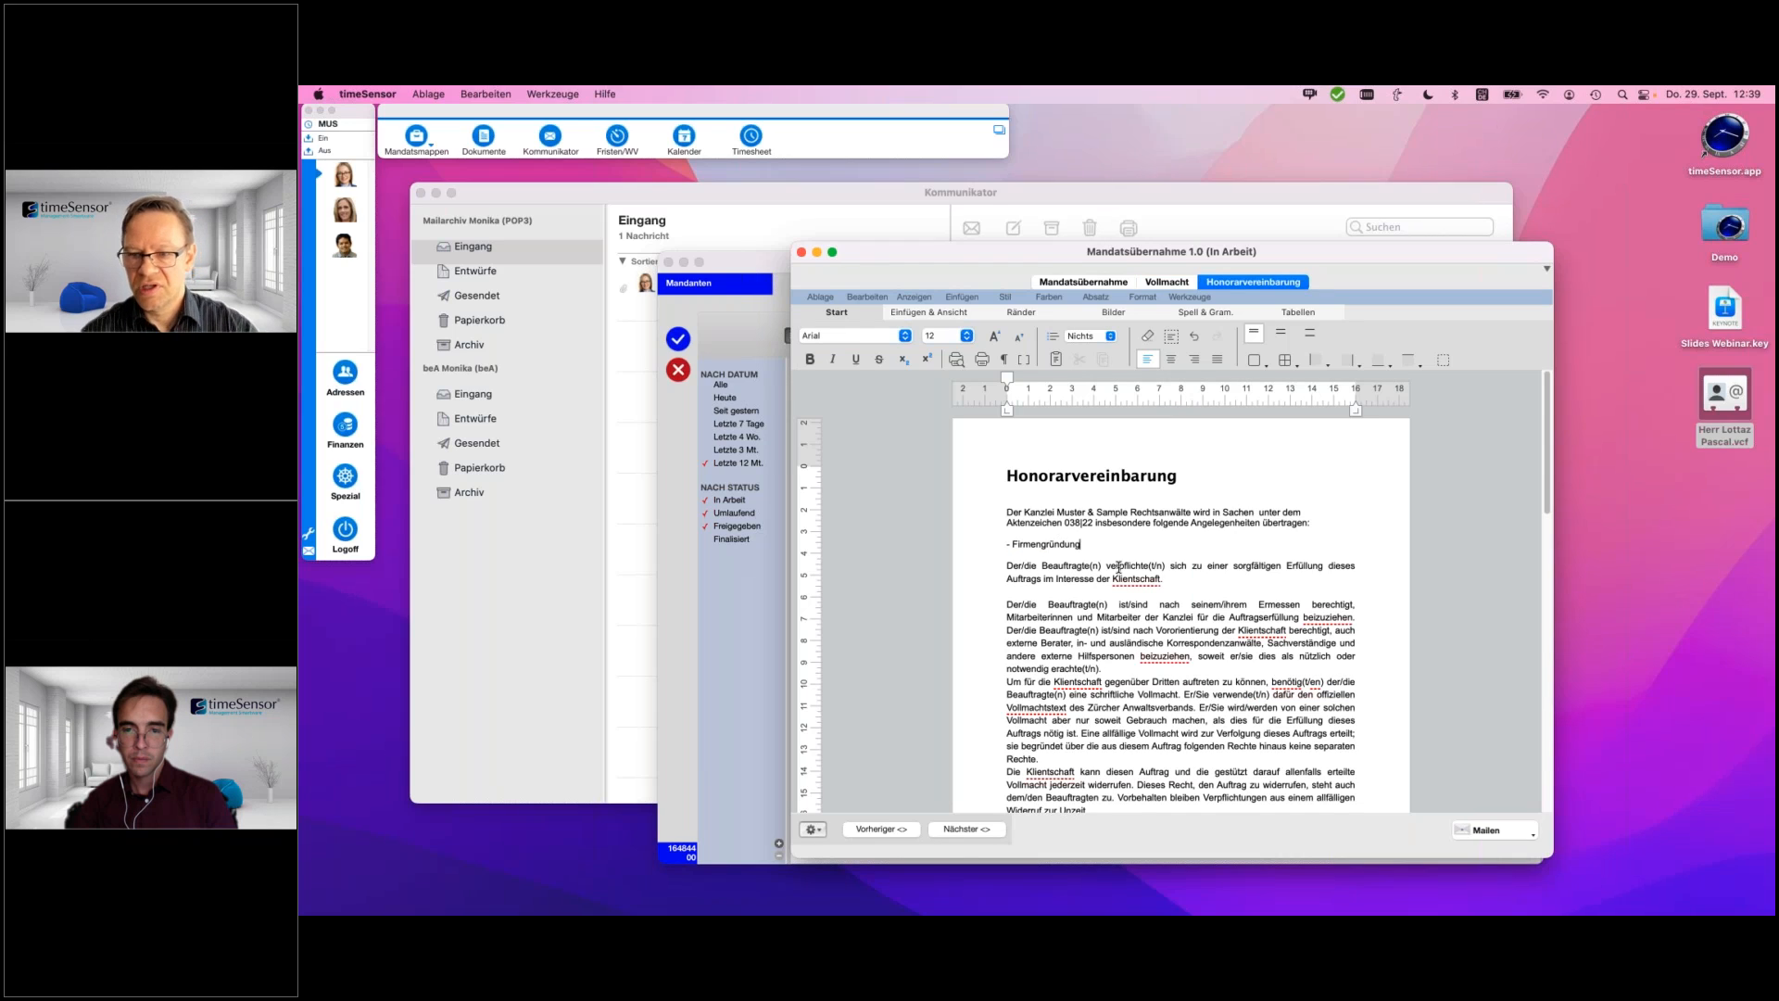
- Send and archive the mail "Mandatsübernahme" to the client, transmitting it from the Postfenster's outgoing queue, and save the dossier
left_click(1486, 831)
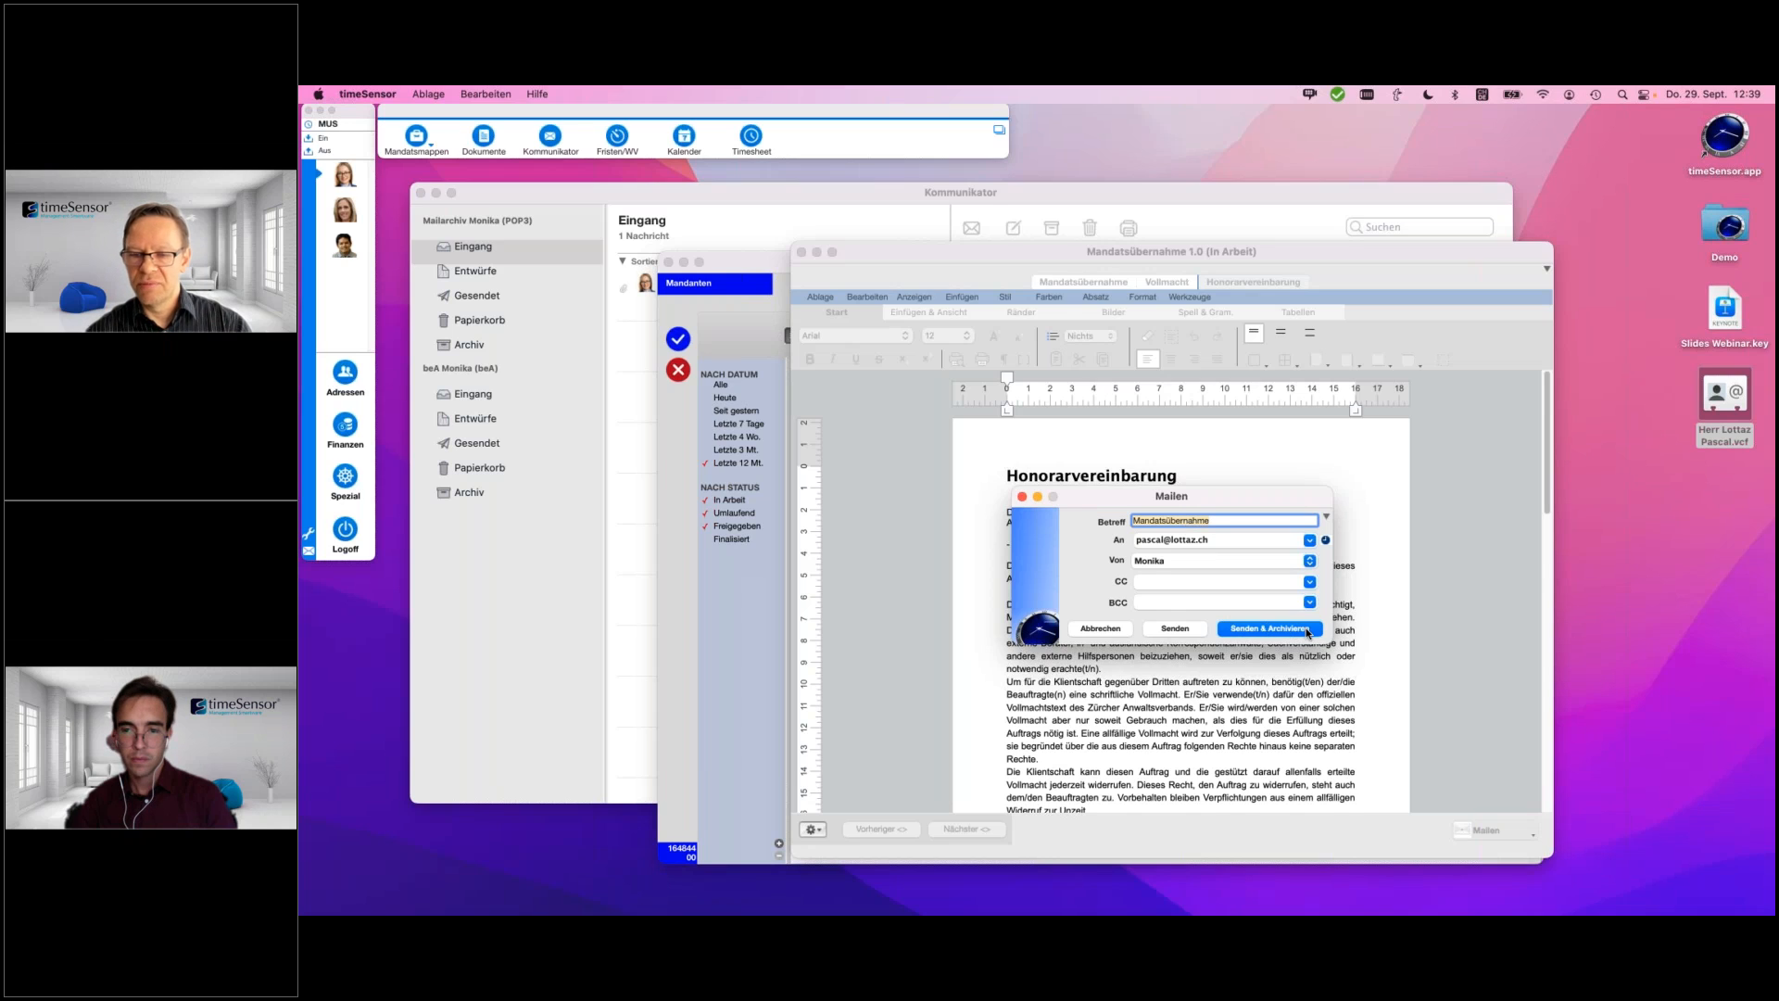
left_click(1309, 633)
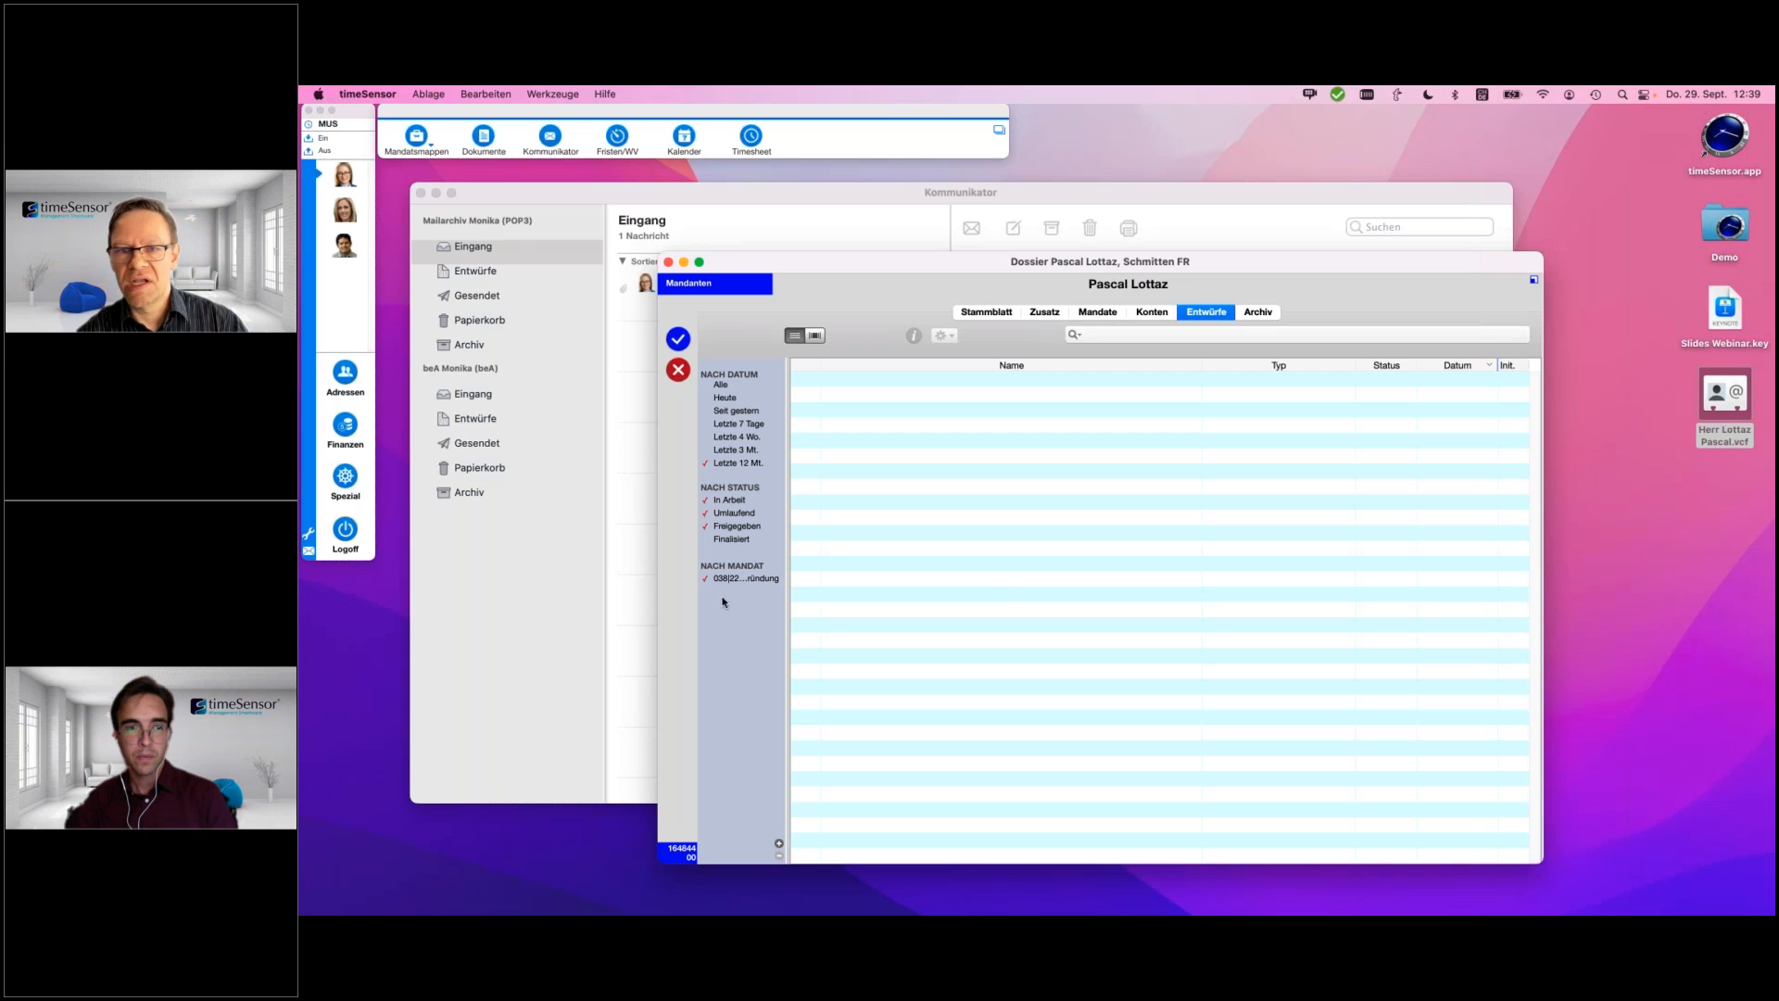
left_click(307, 553)
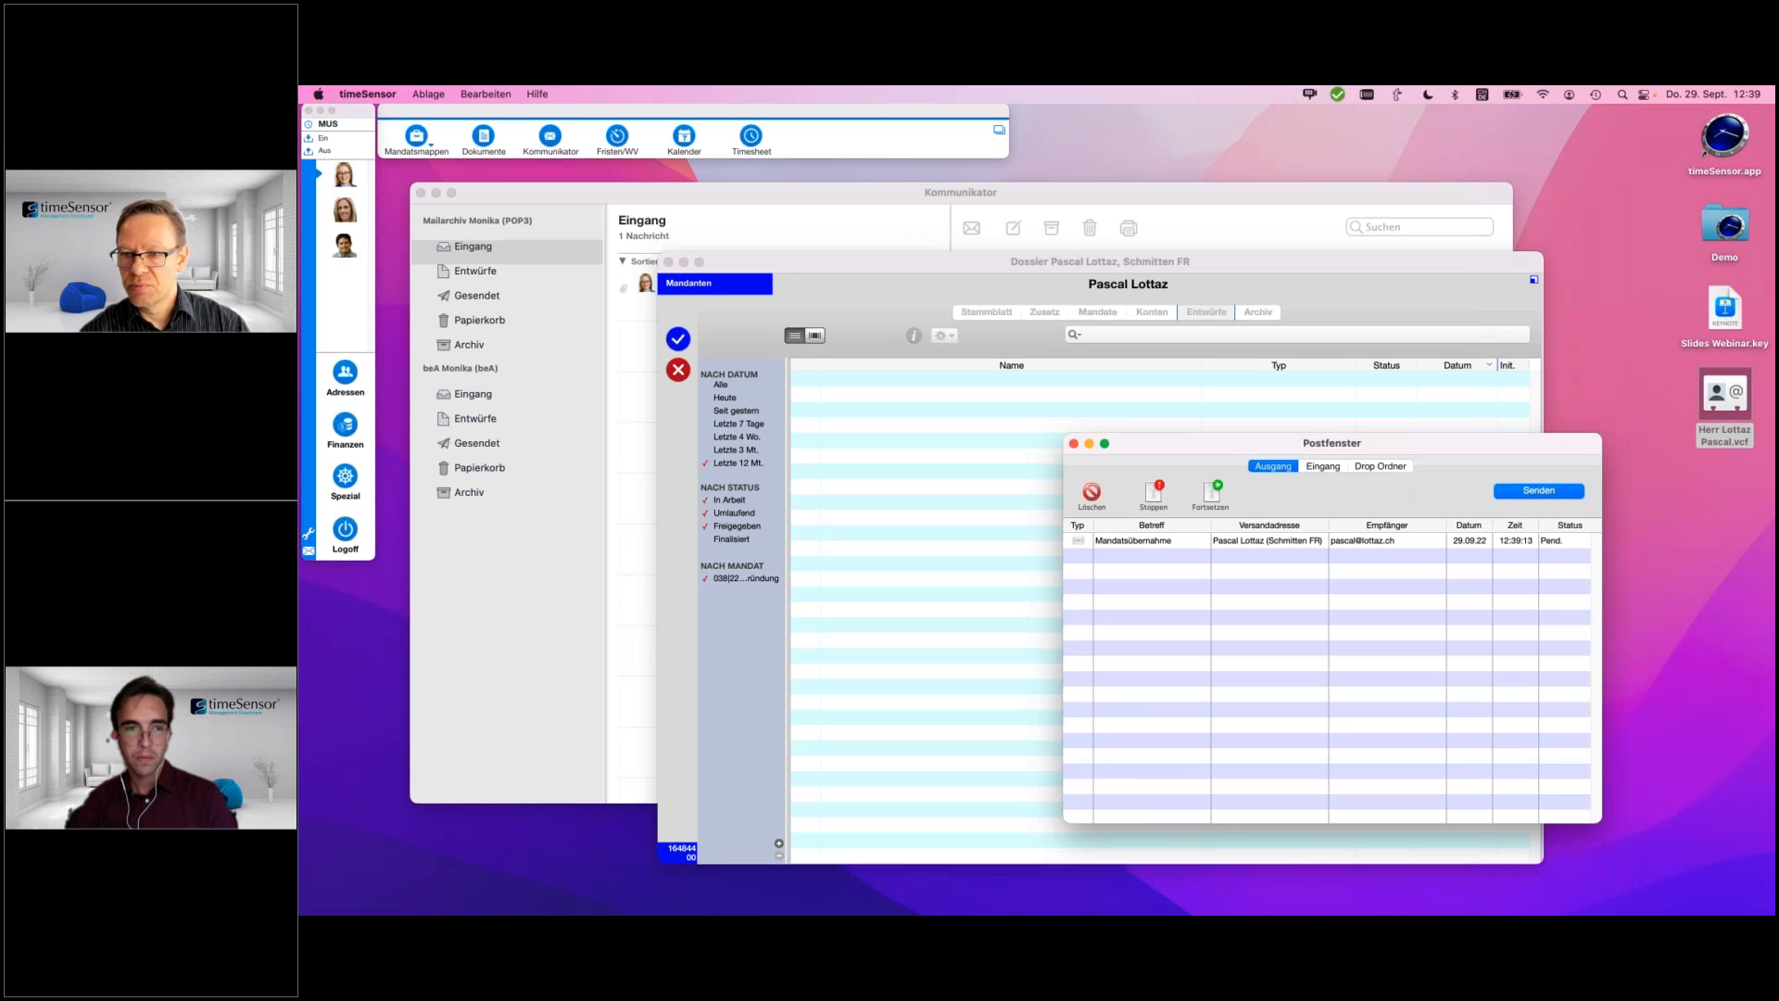
left_click(1539, 491)
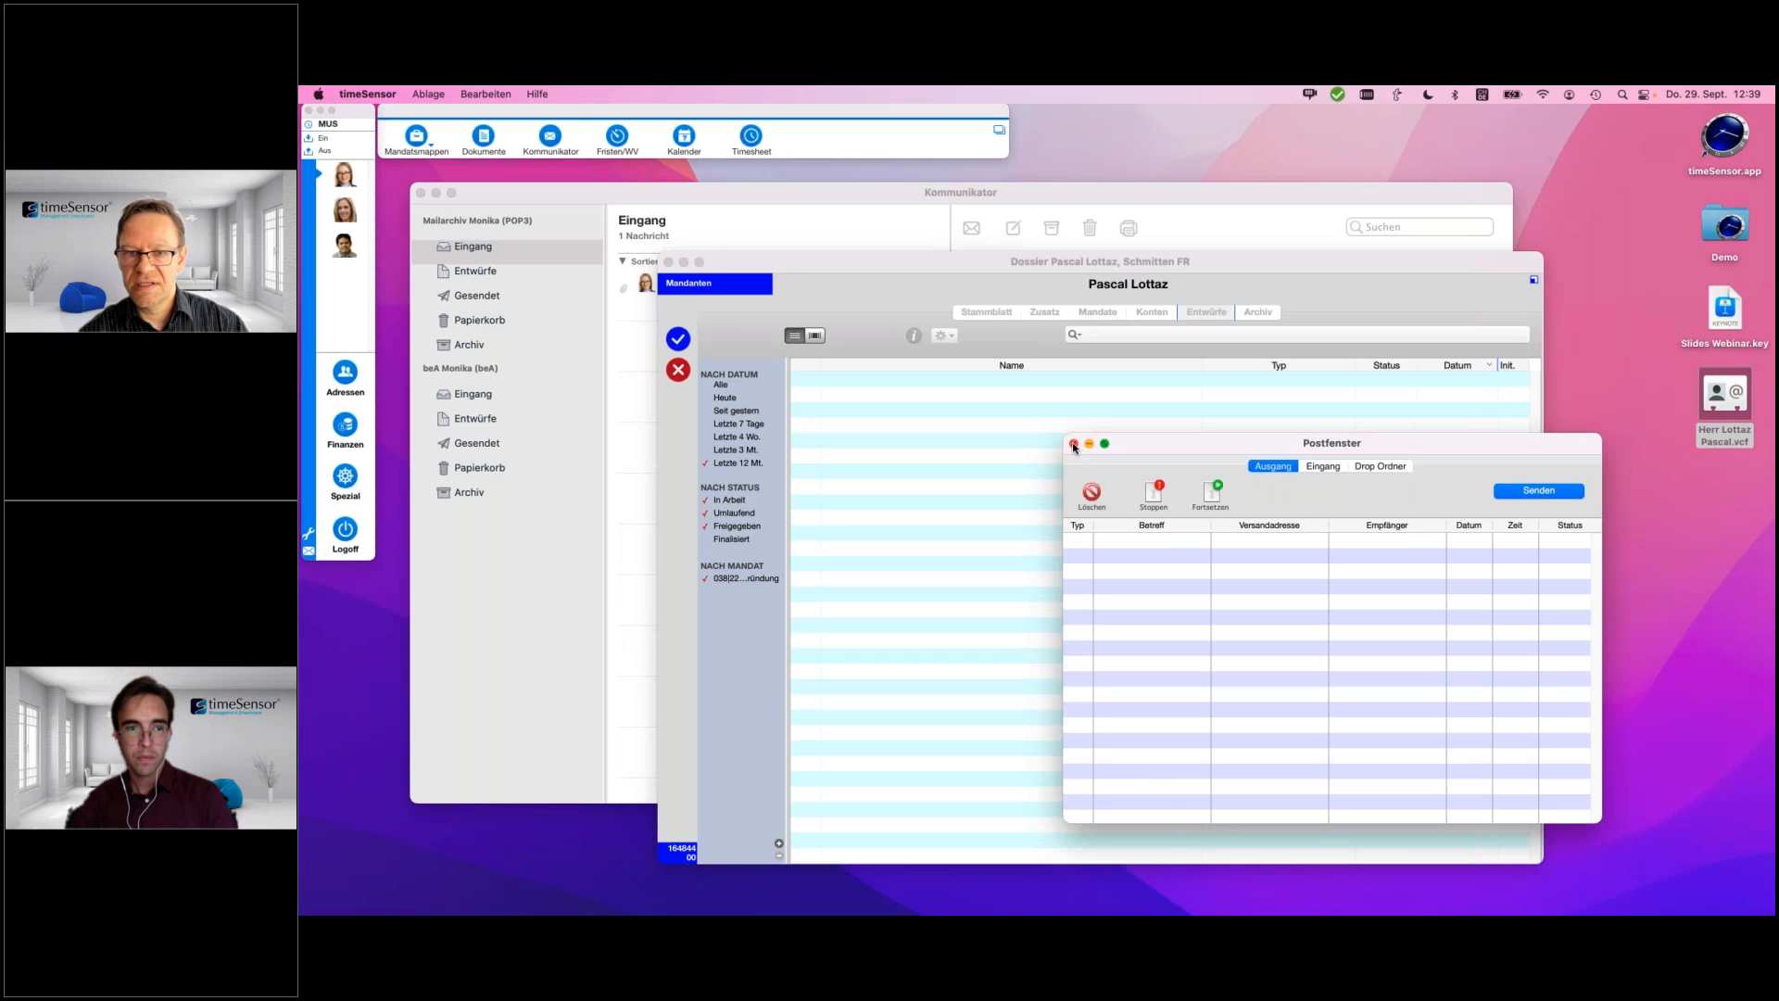
left_click(1074, 445)
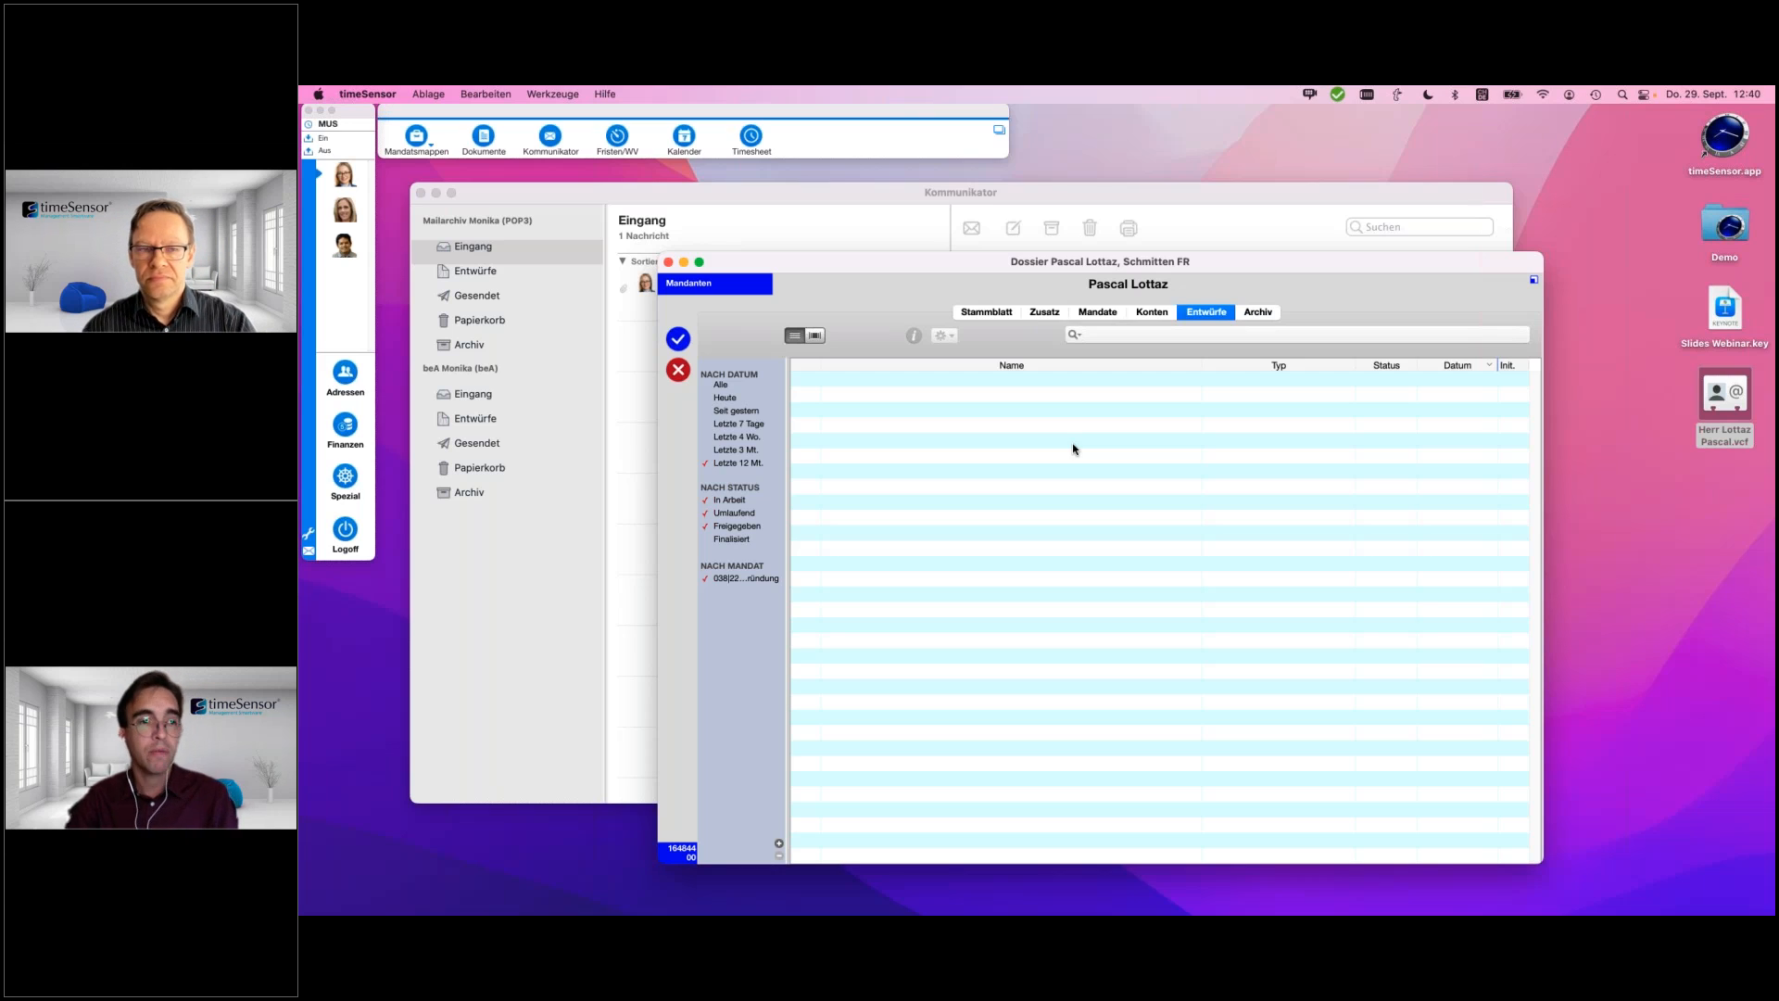
left_click(679, 340)
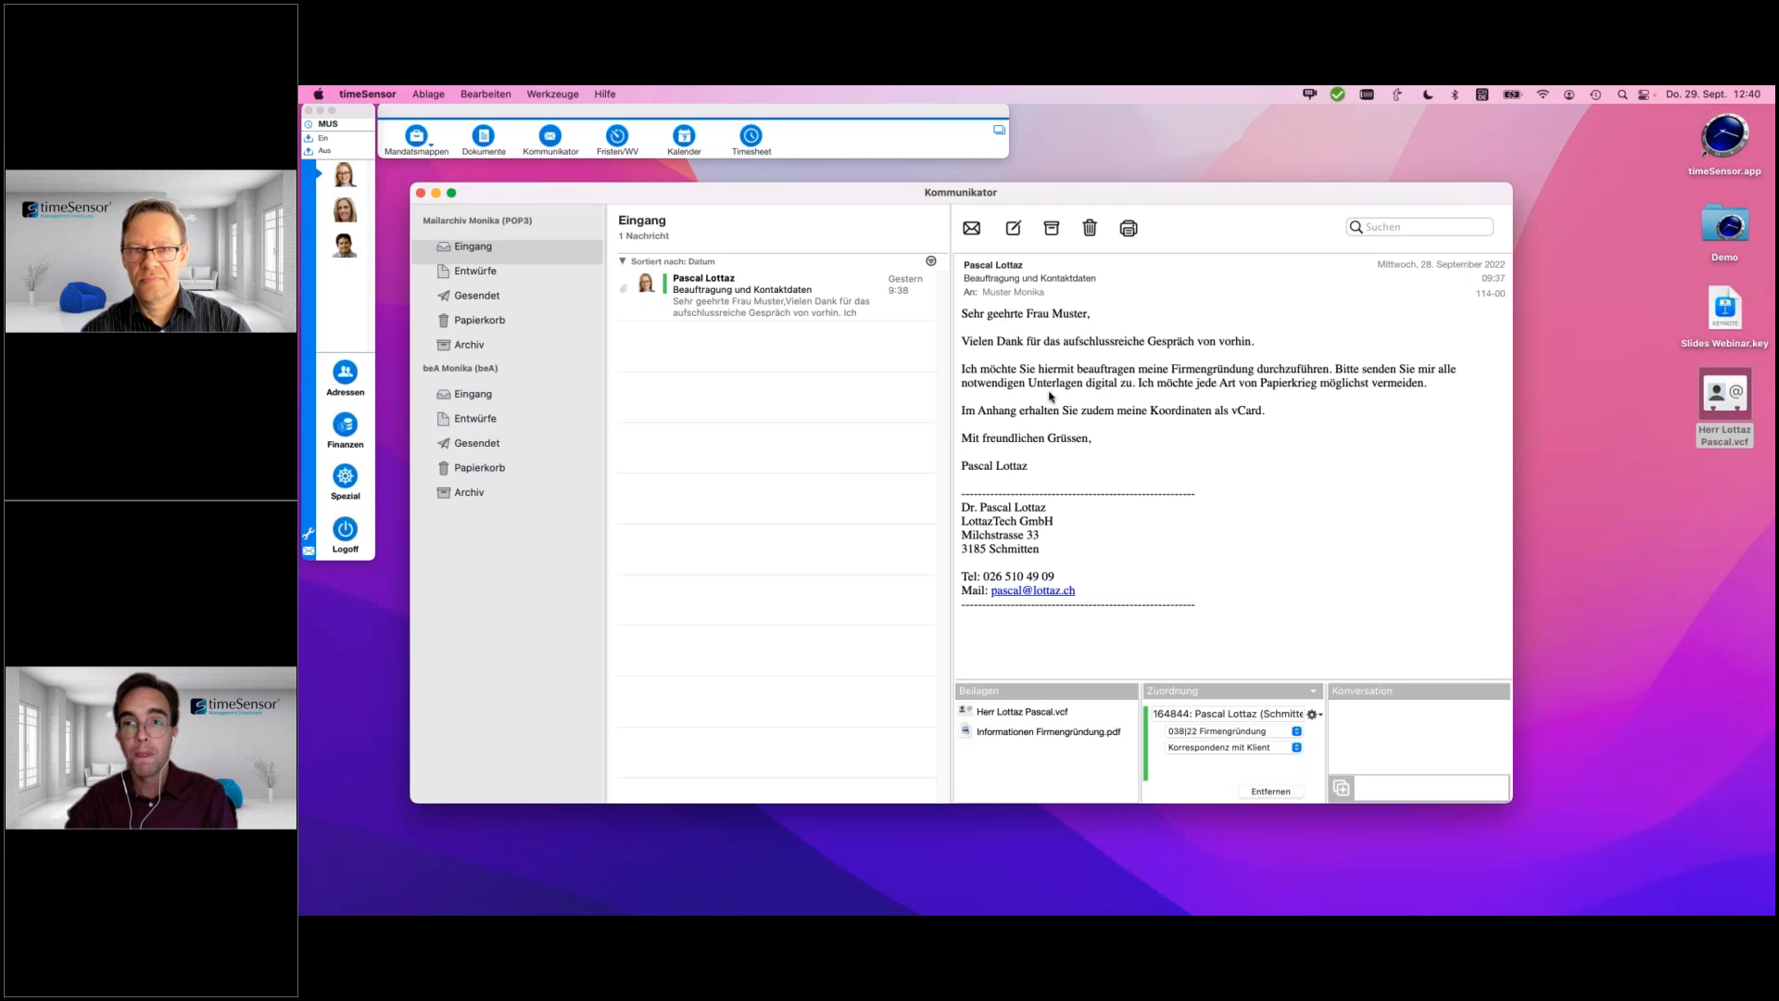
- Retrieve new messages in the Kommunikator, check the client's reply "Re: Mandatsübernahme" in Outlook, and return to the Kommunikator
left_click(972, 230)
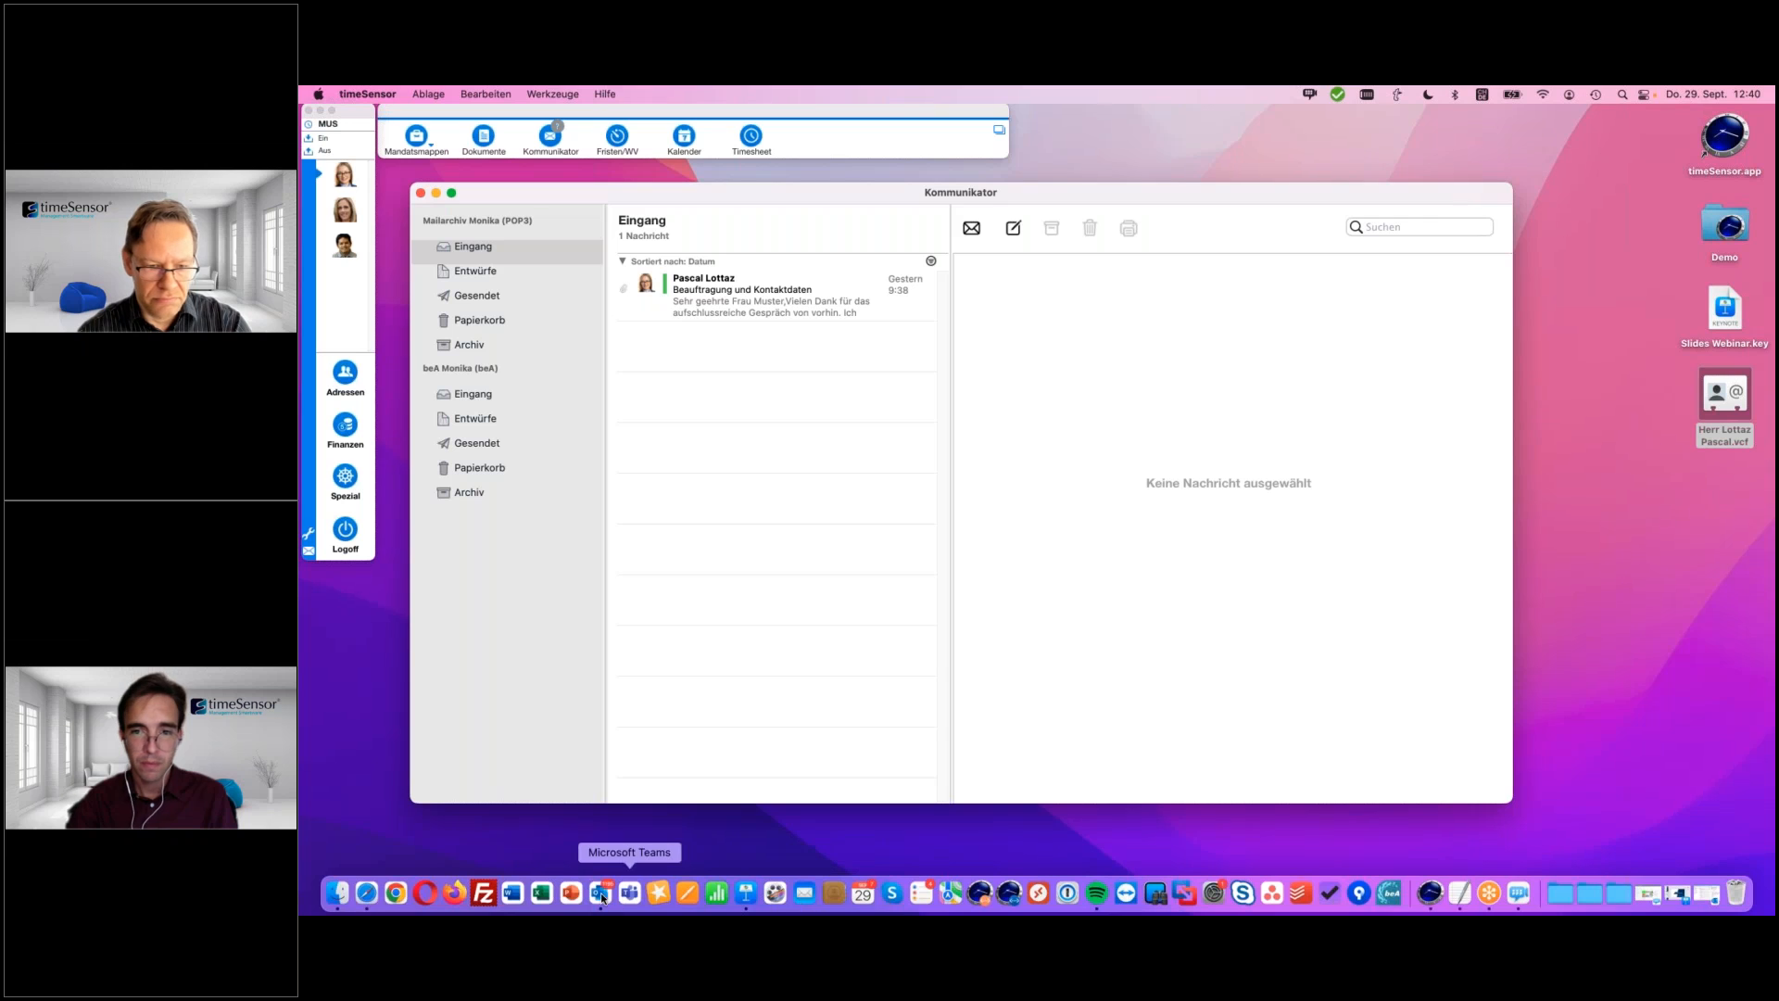
left_click(604, 895)
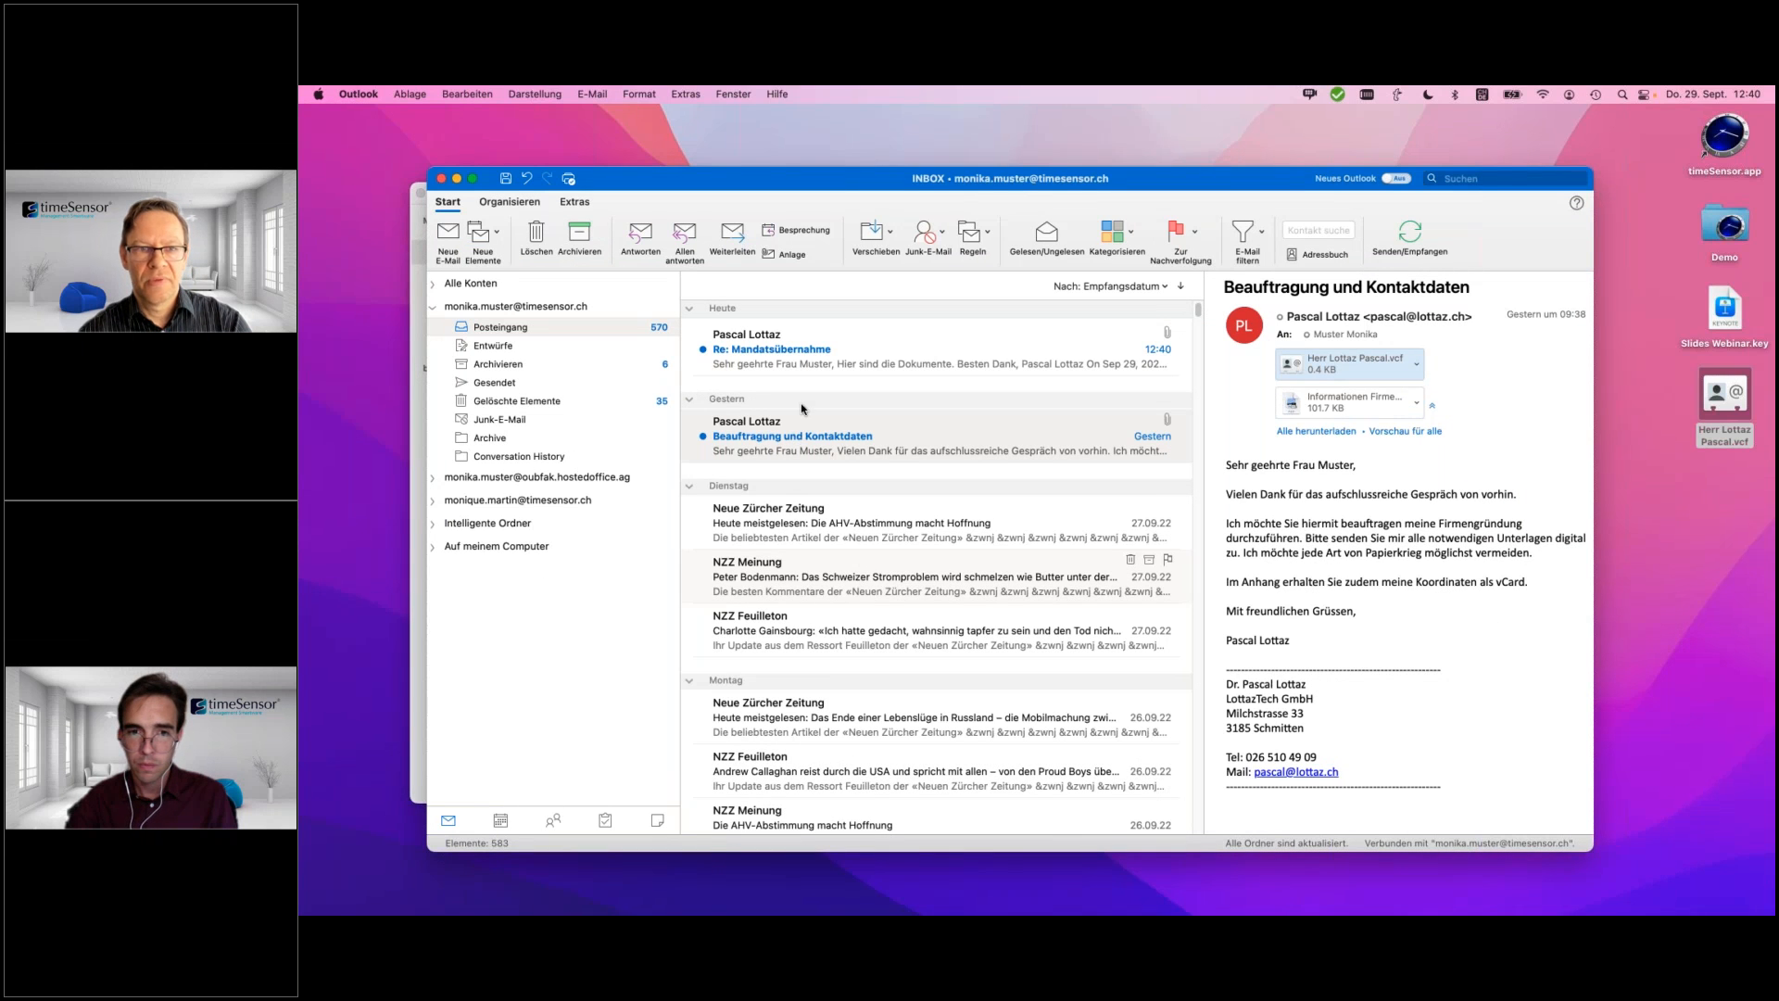
left_click(746, 366)
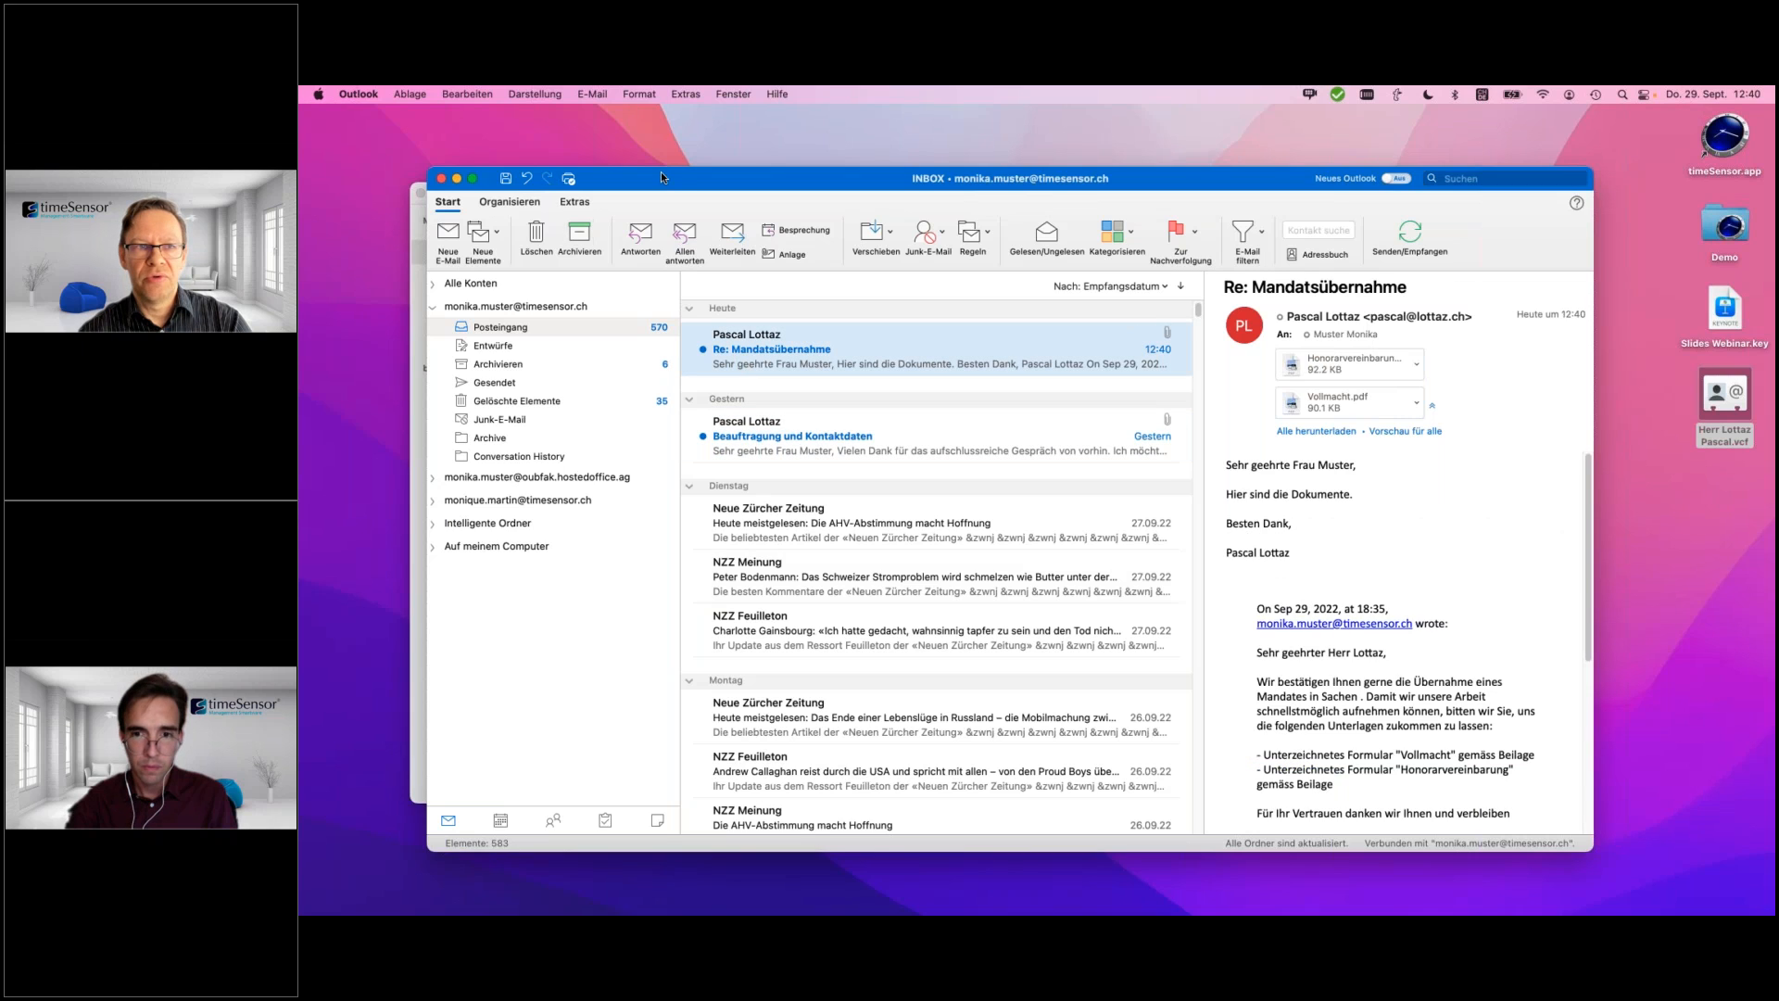
left_click_drag(661, 185, 660, 793)
left_click(927, 335)
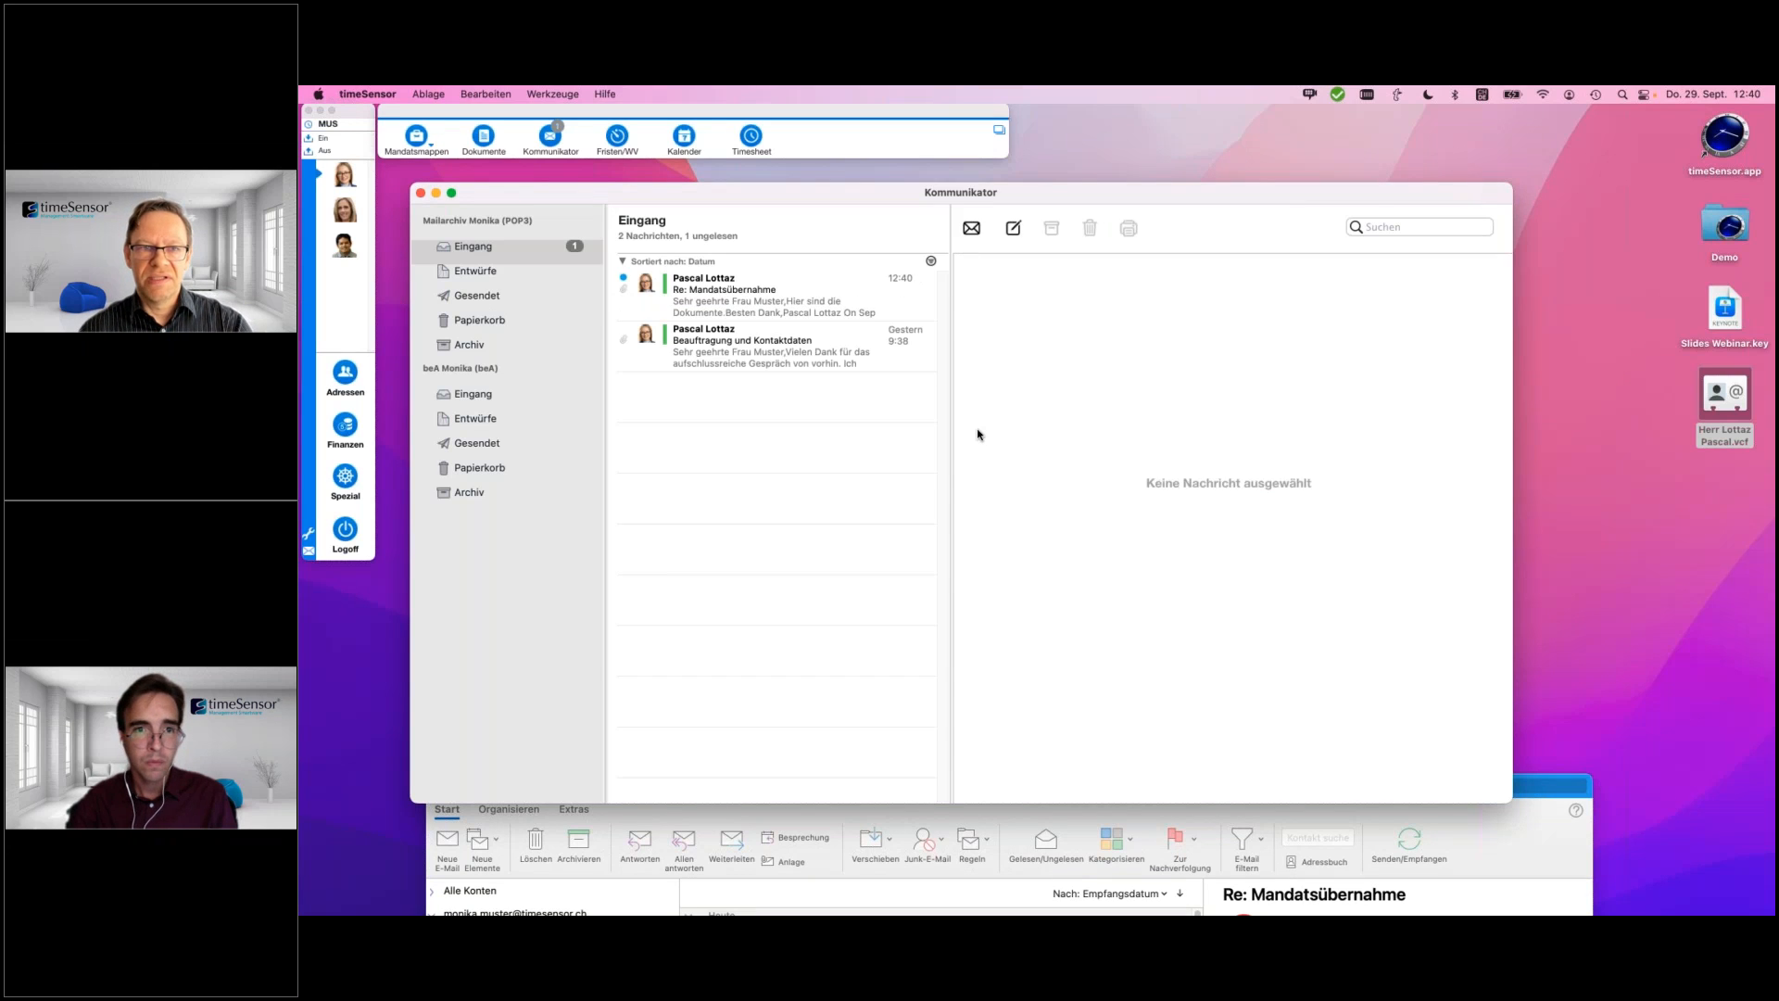
- Display the reply "Re: Mandatsübernahme" in the enlarged Kommunikator window and open the assigned client's dossier at its archive
left_click(869, 316)
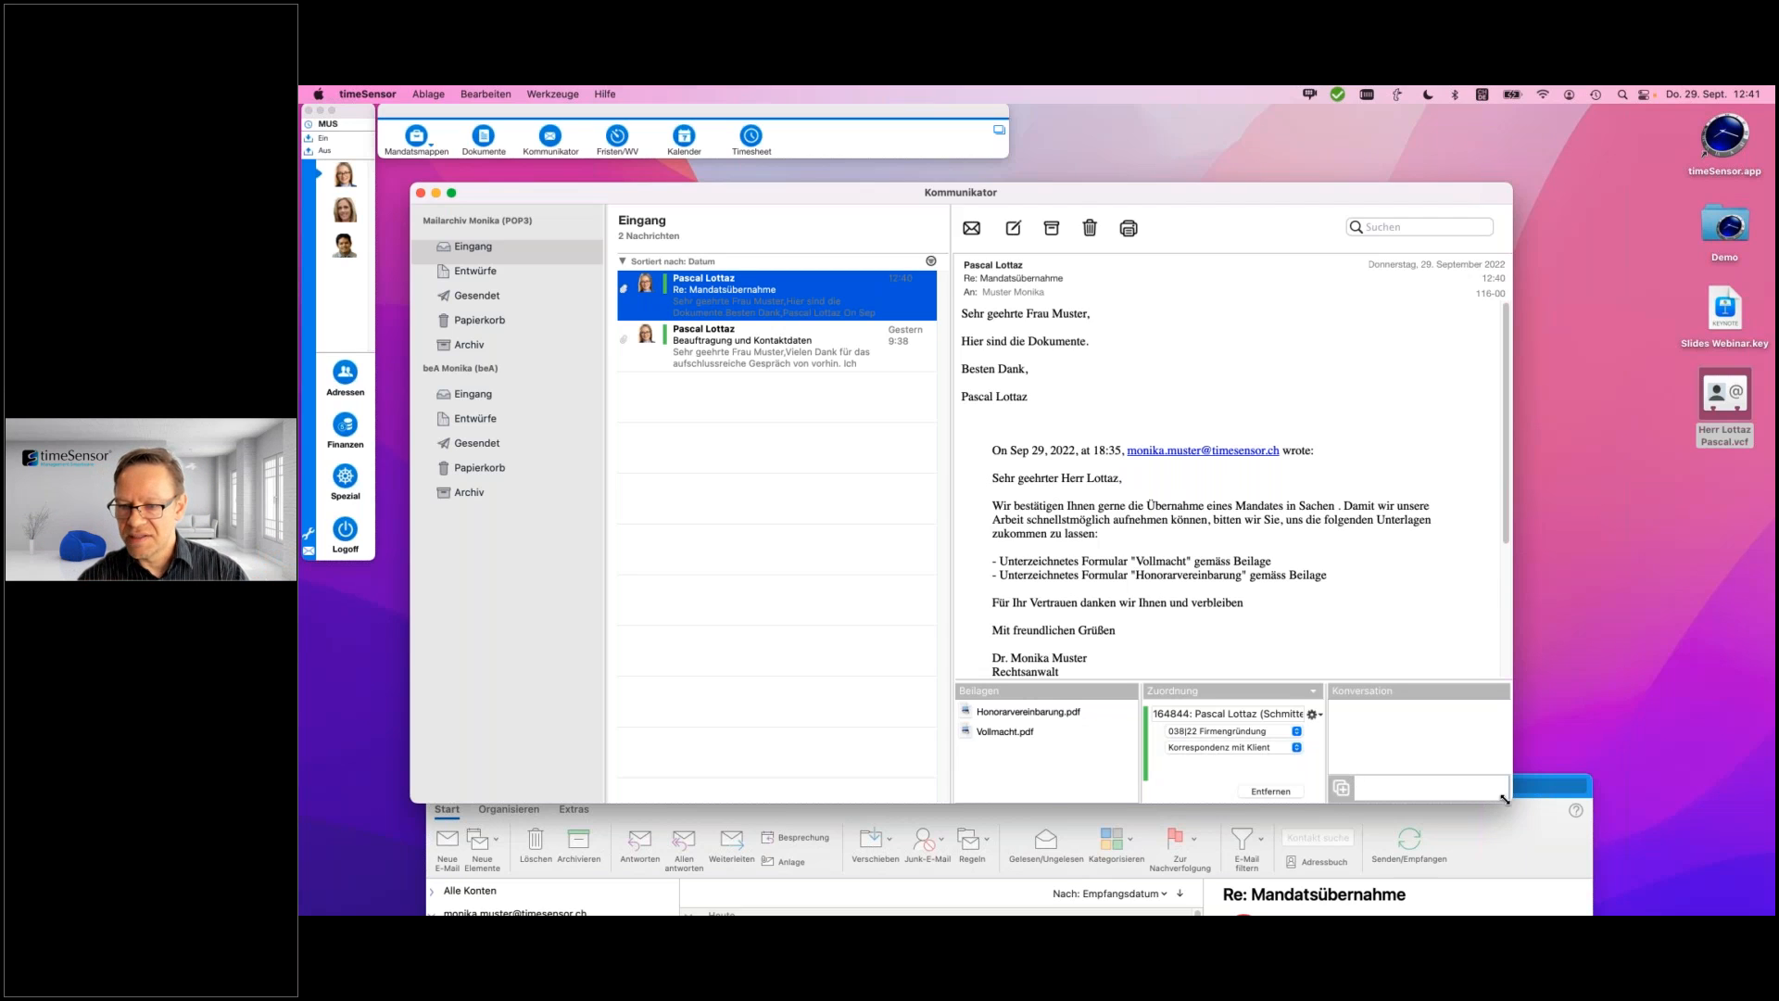
left_click_drag(1511, 802, 1576, 821)
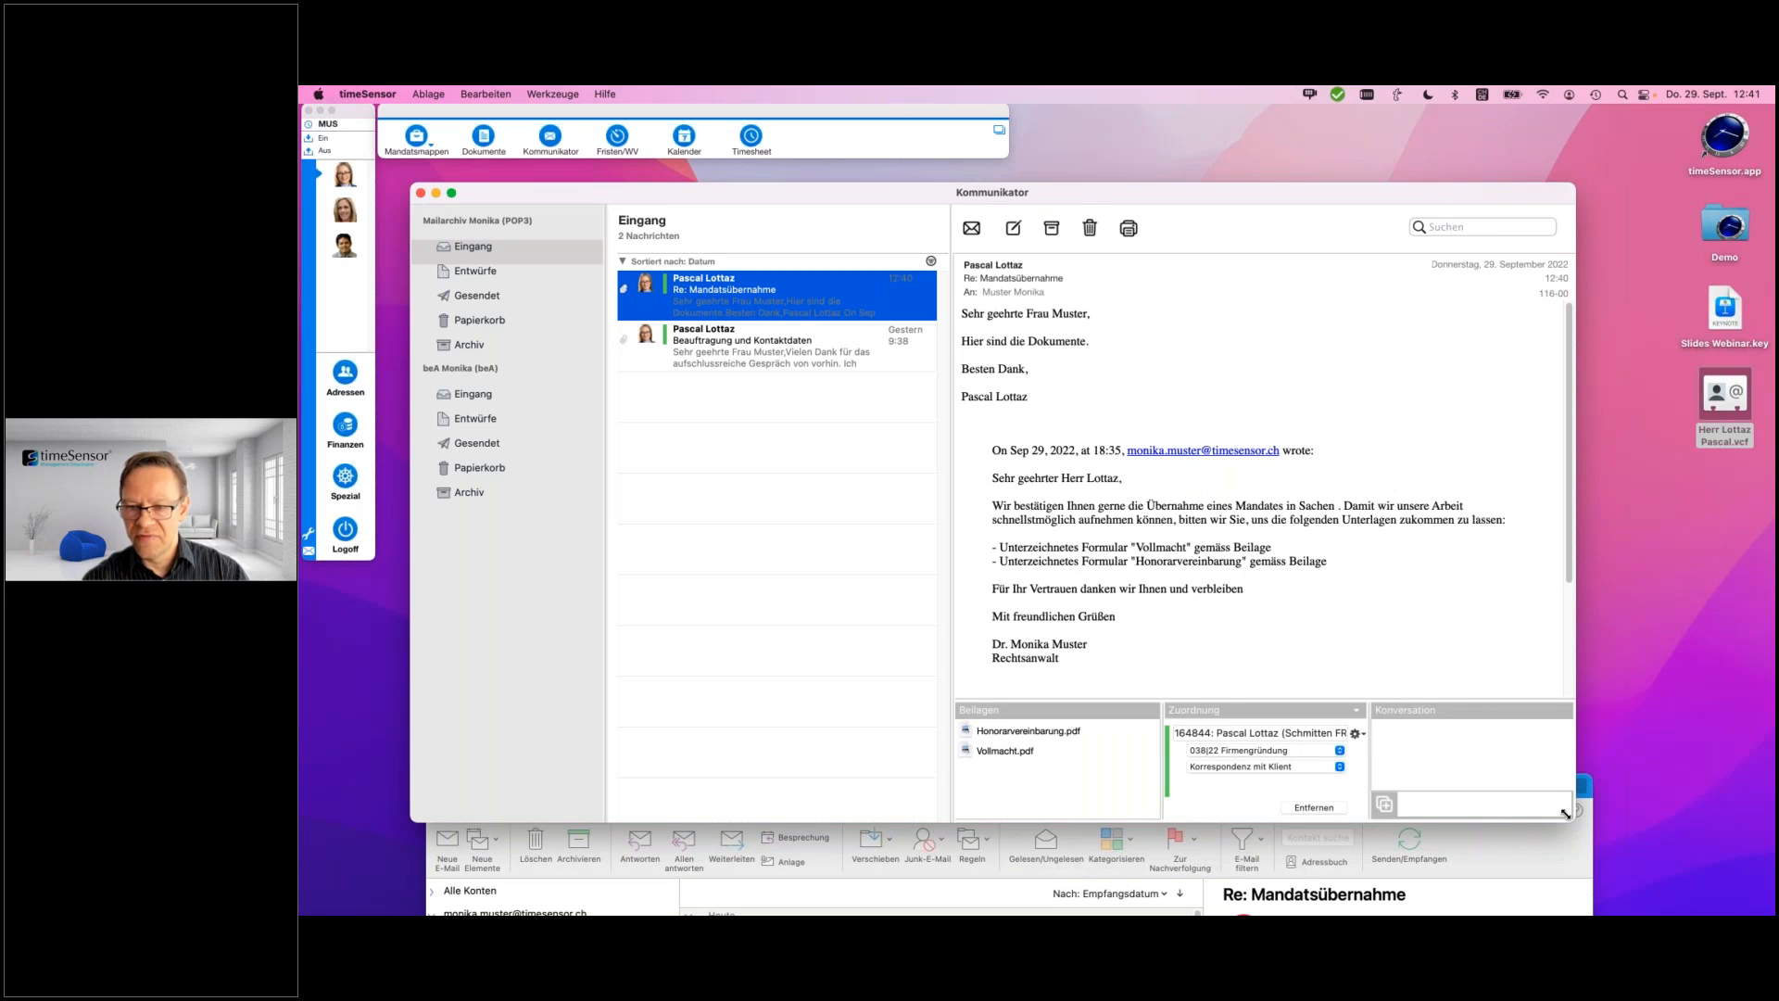
left_click(1359, 711)
left_click(1368, 721)
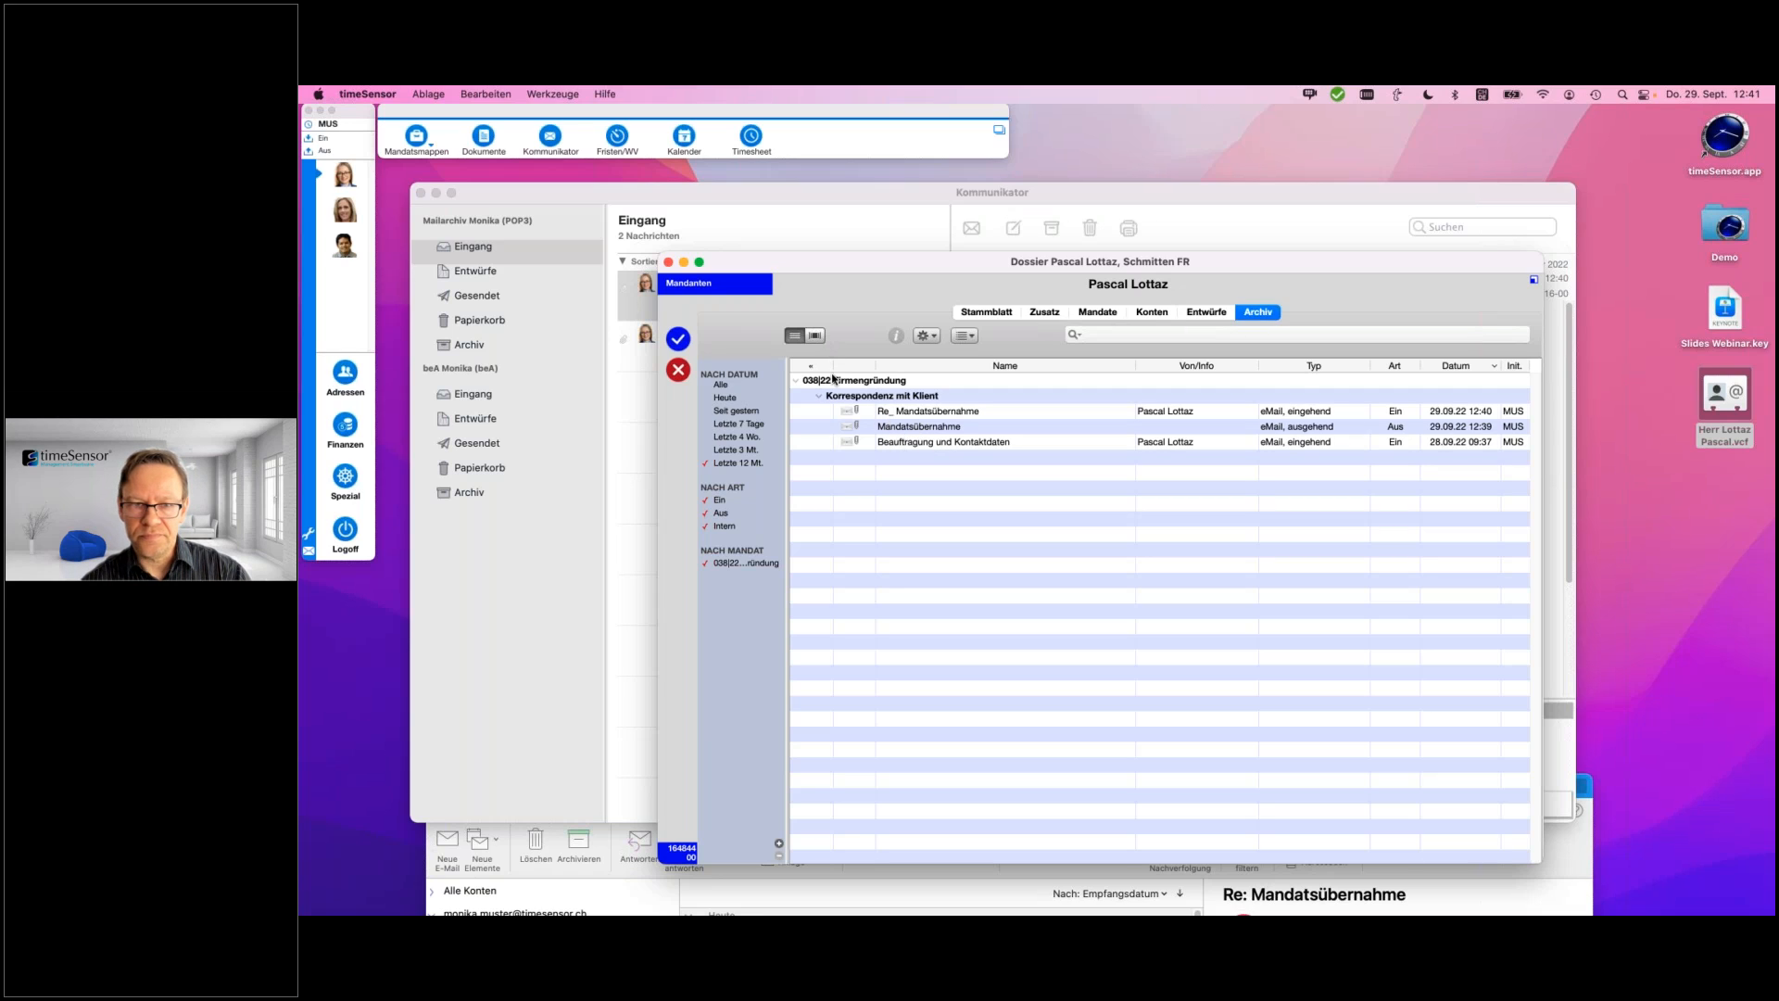
- Show the archive with its preview area, inspect the attachments of the archived client emails, and close the dossier without saving
left_click(863, 426)
left_click(816, 335)
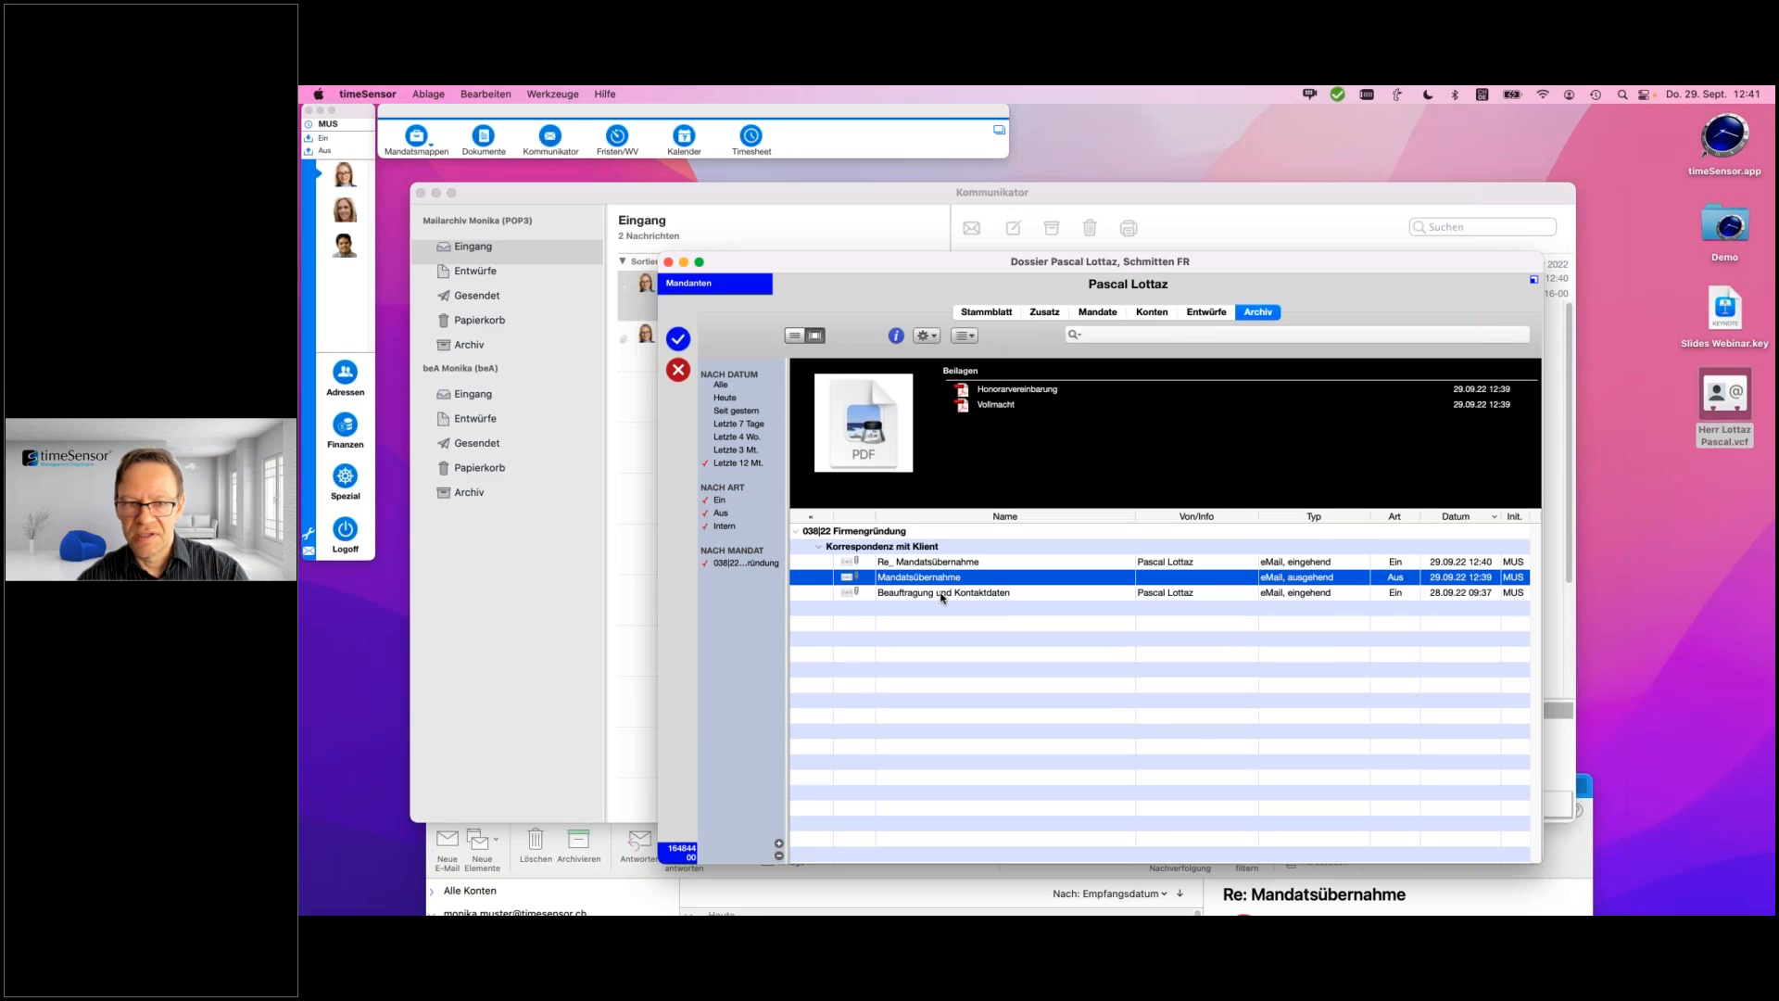
left_click(943, 595)
left_click(944, 565)
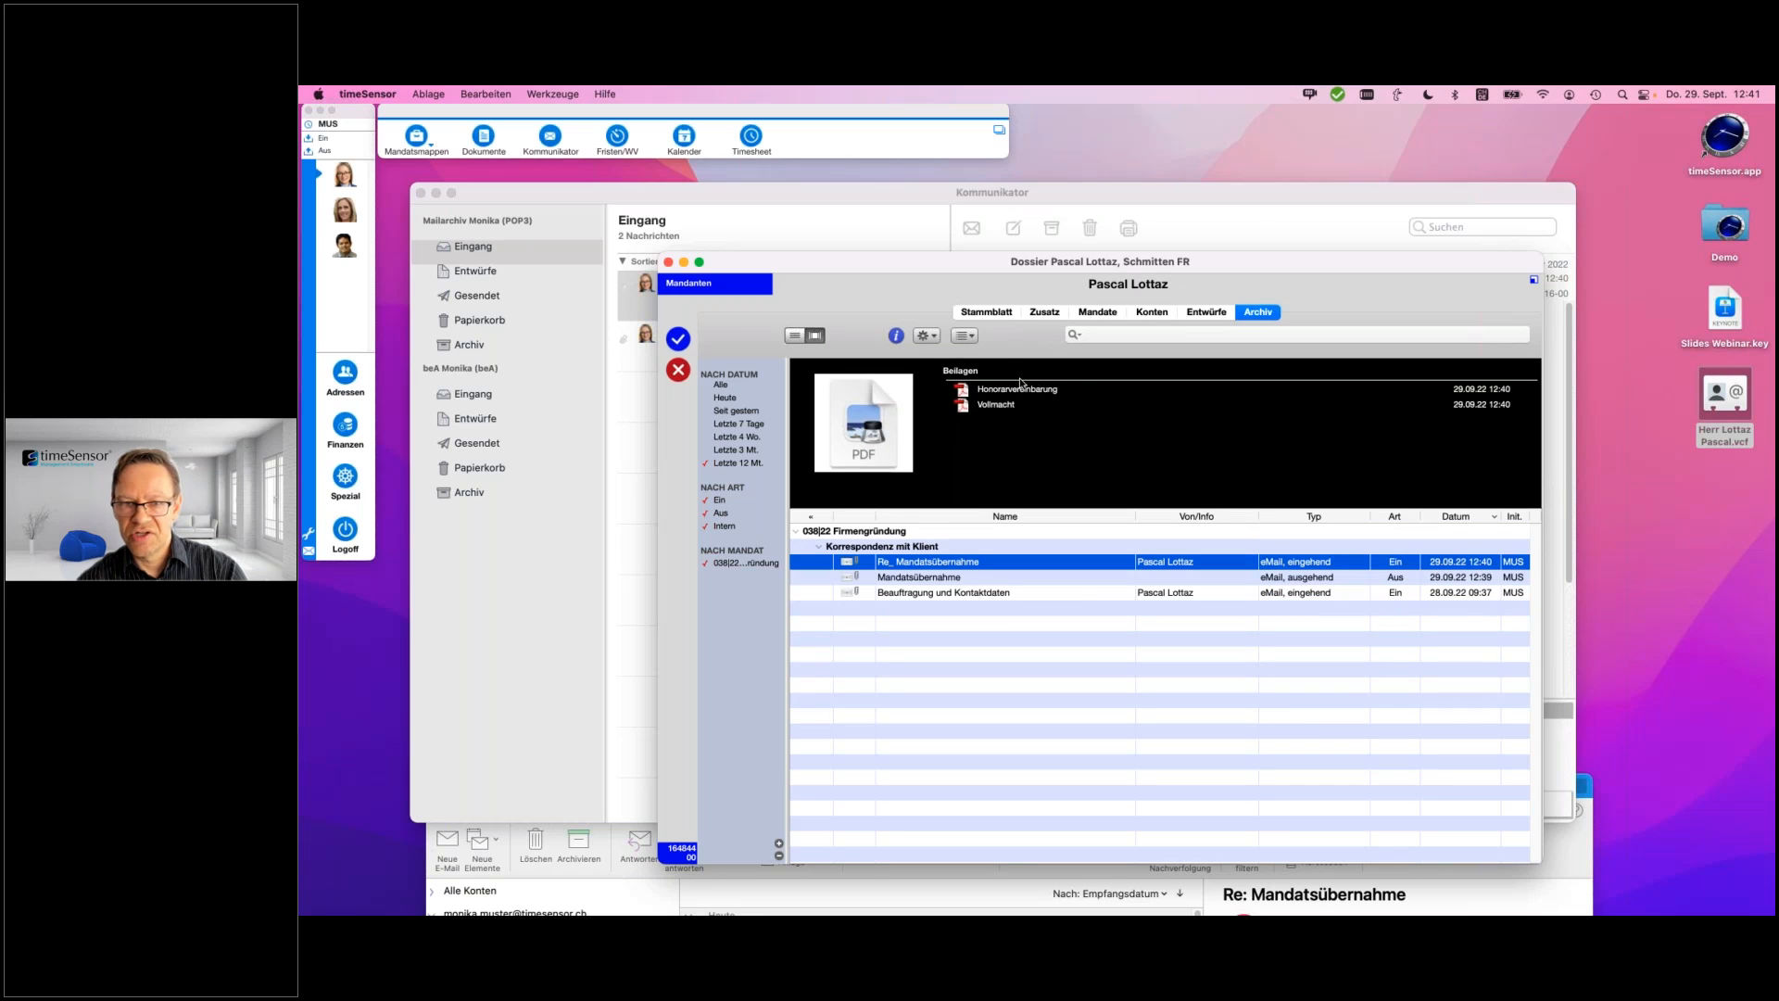
left_click(682, 370)
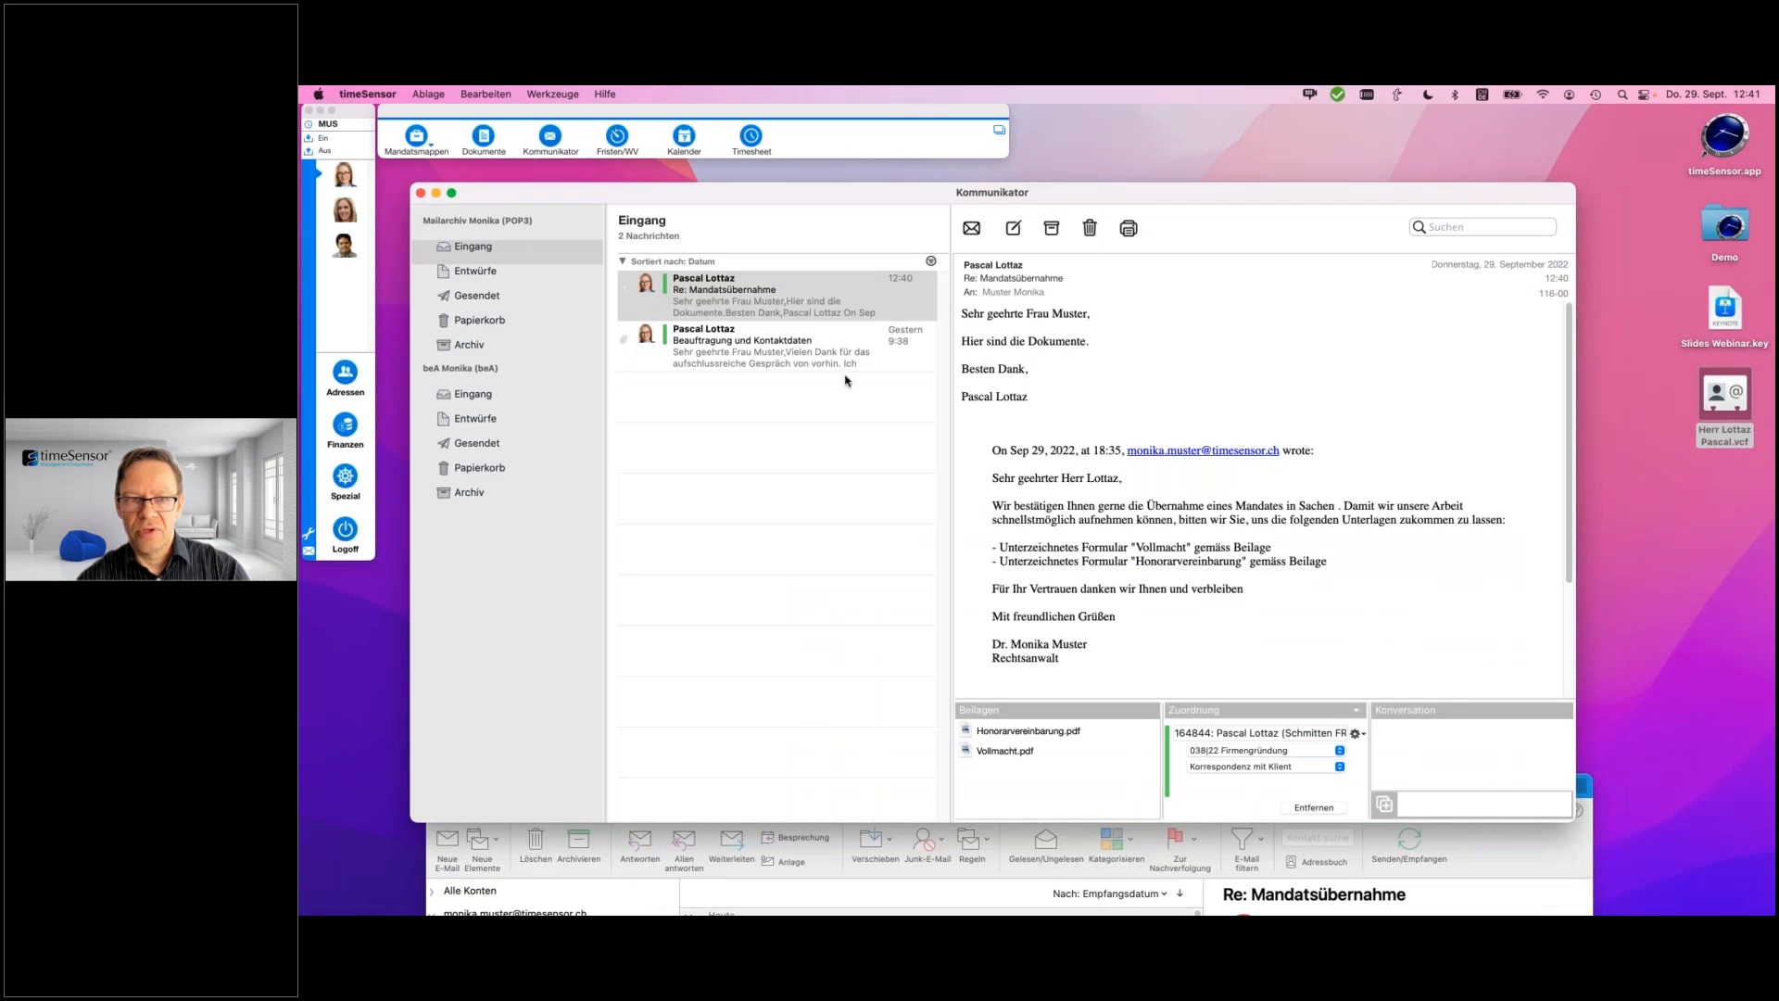
- Close the Outlook inbox window and the Kommunikator to clear the desktop
left_click_drag(593, 195, 585, 183)
left_click(776, 893)
left_click(442, 786)
left_click(713, 507)
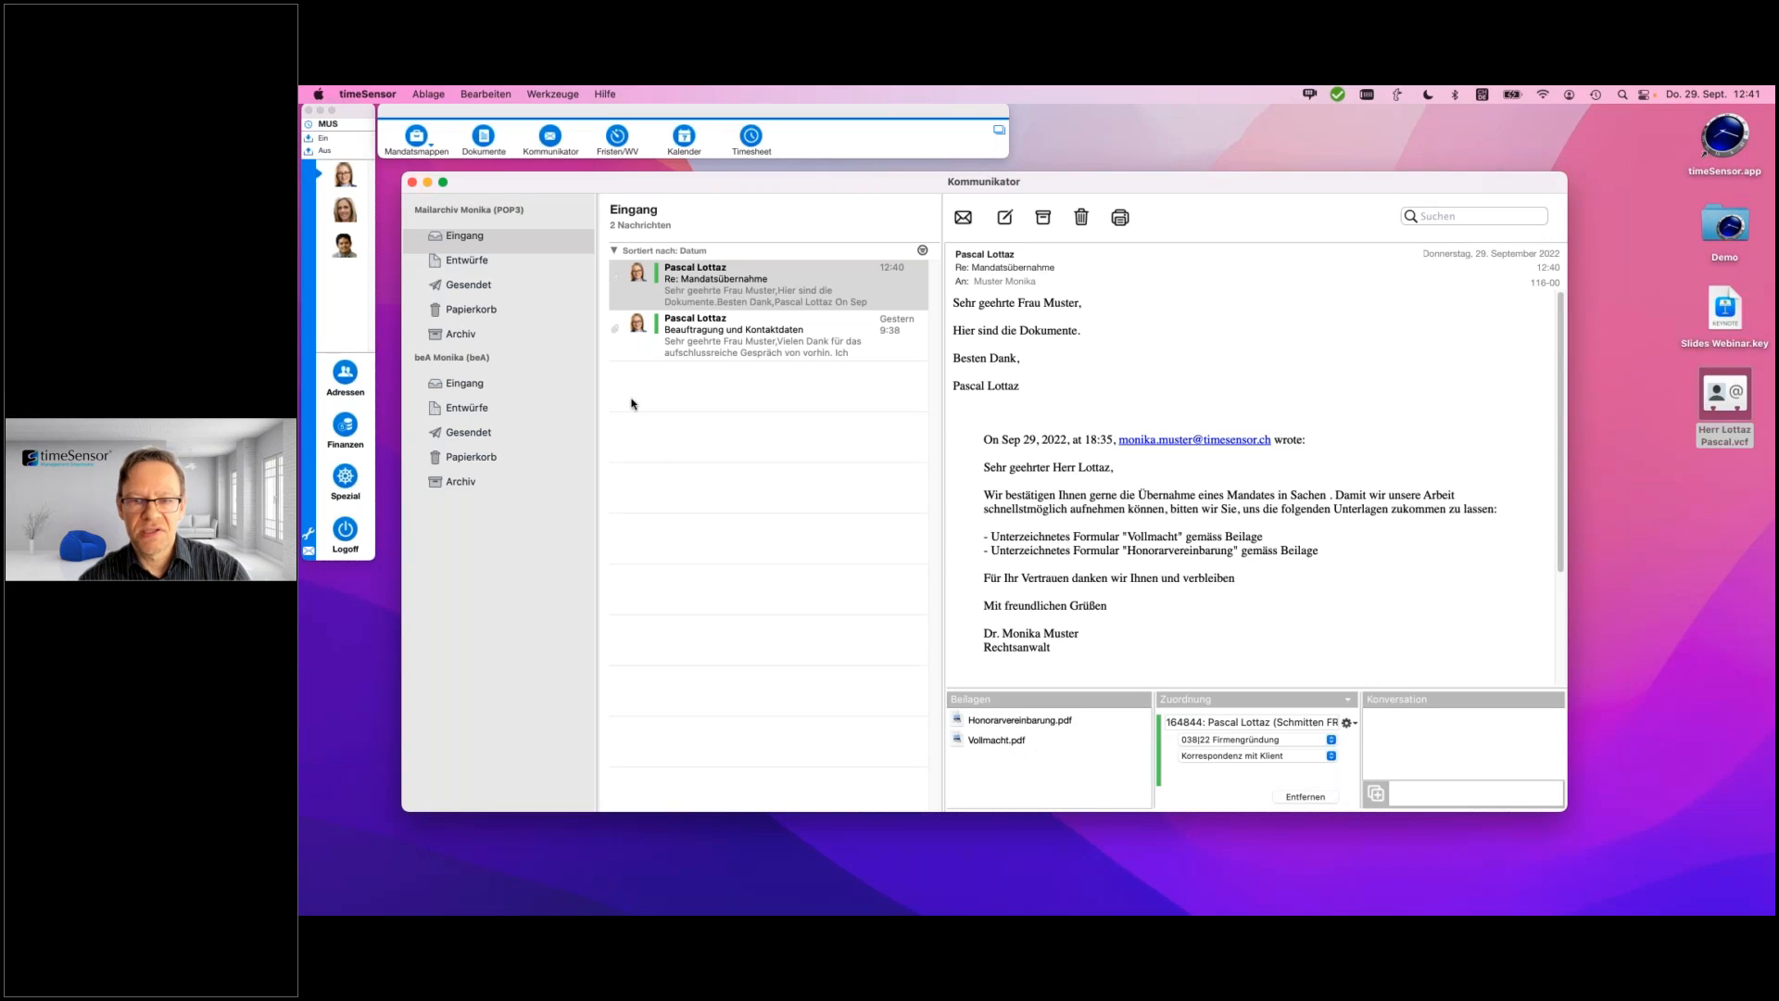
left_click(412, 183)
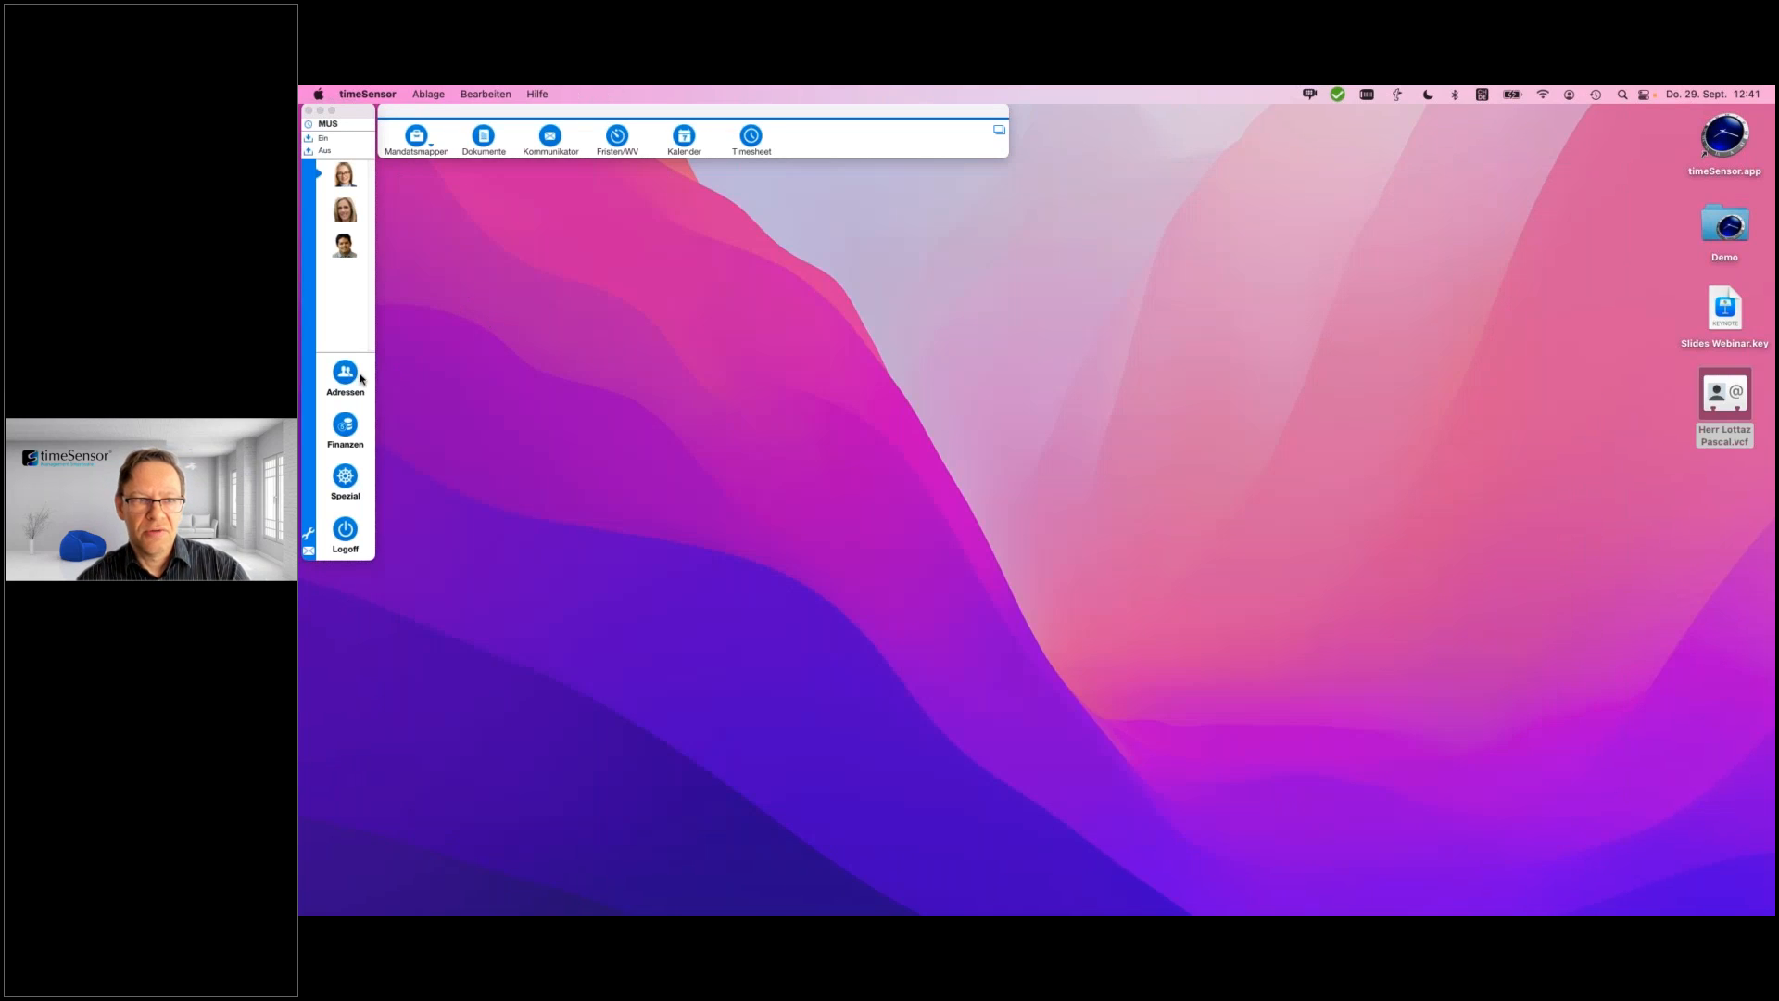
- Search the list of Mandanten for "lo" and open the new client's dossier
left_click(346, 373)
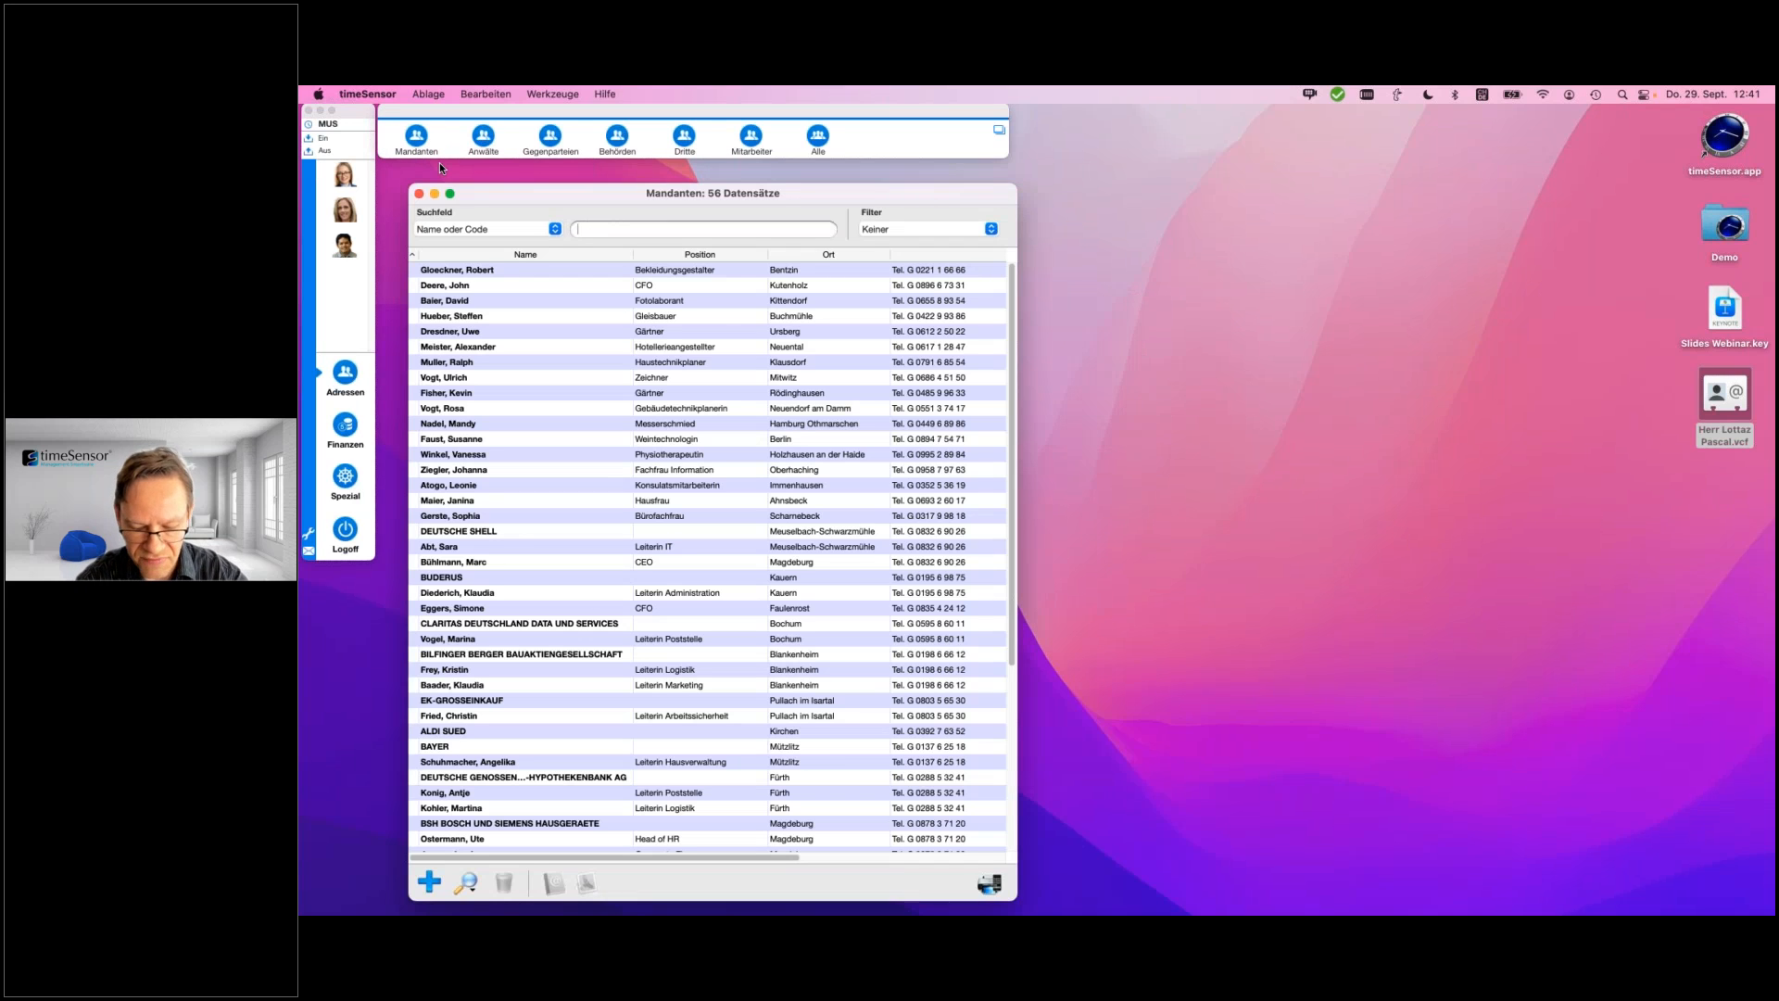
type("lo")
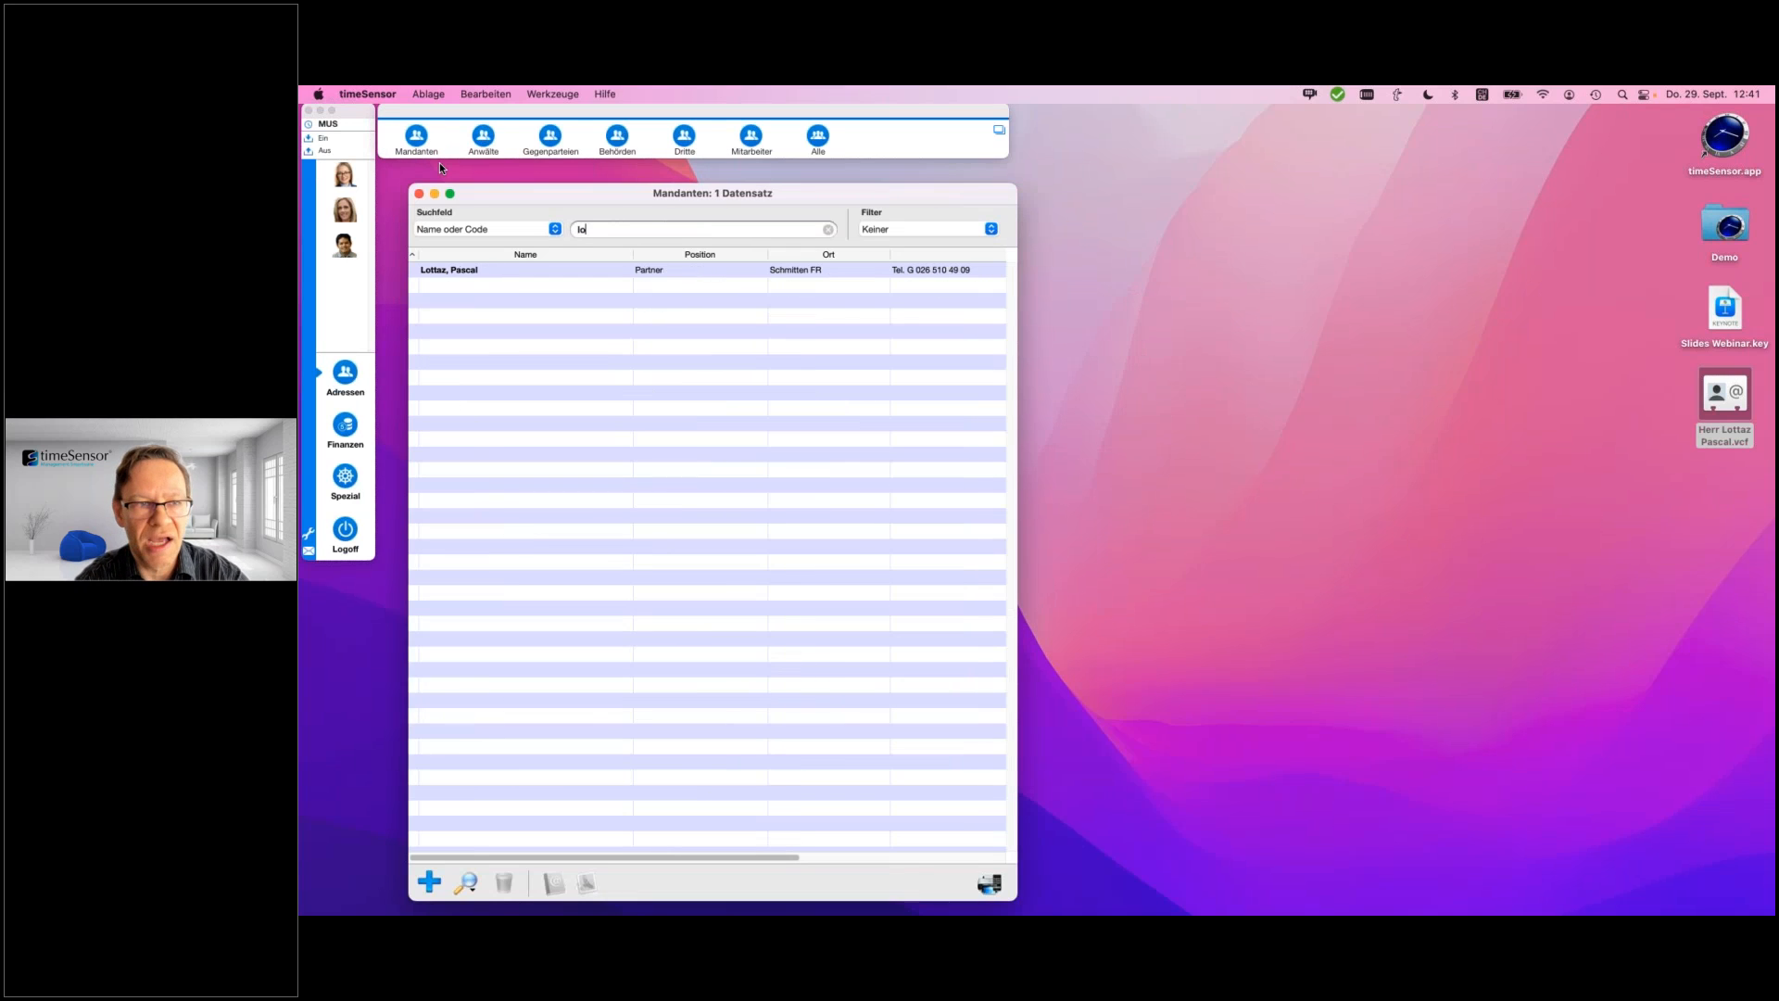
double_click(455, 272)
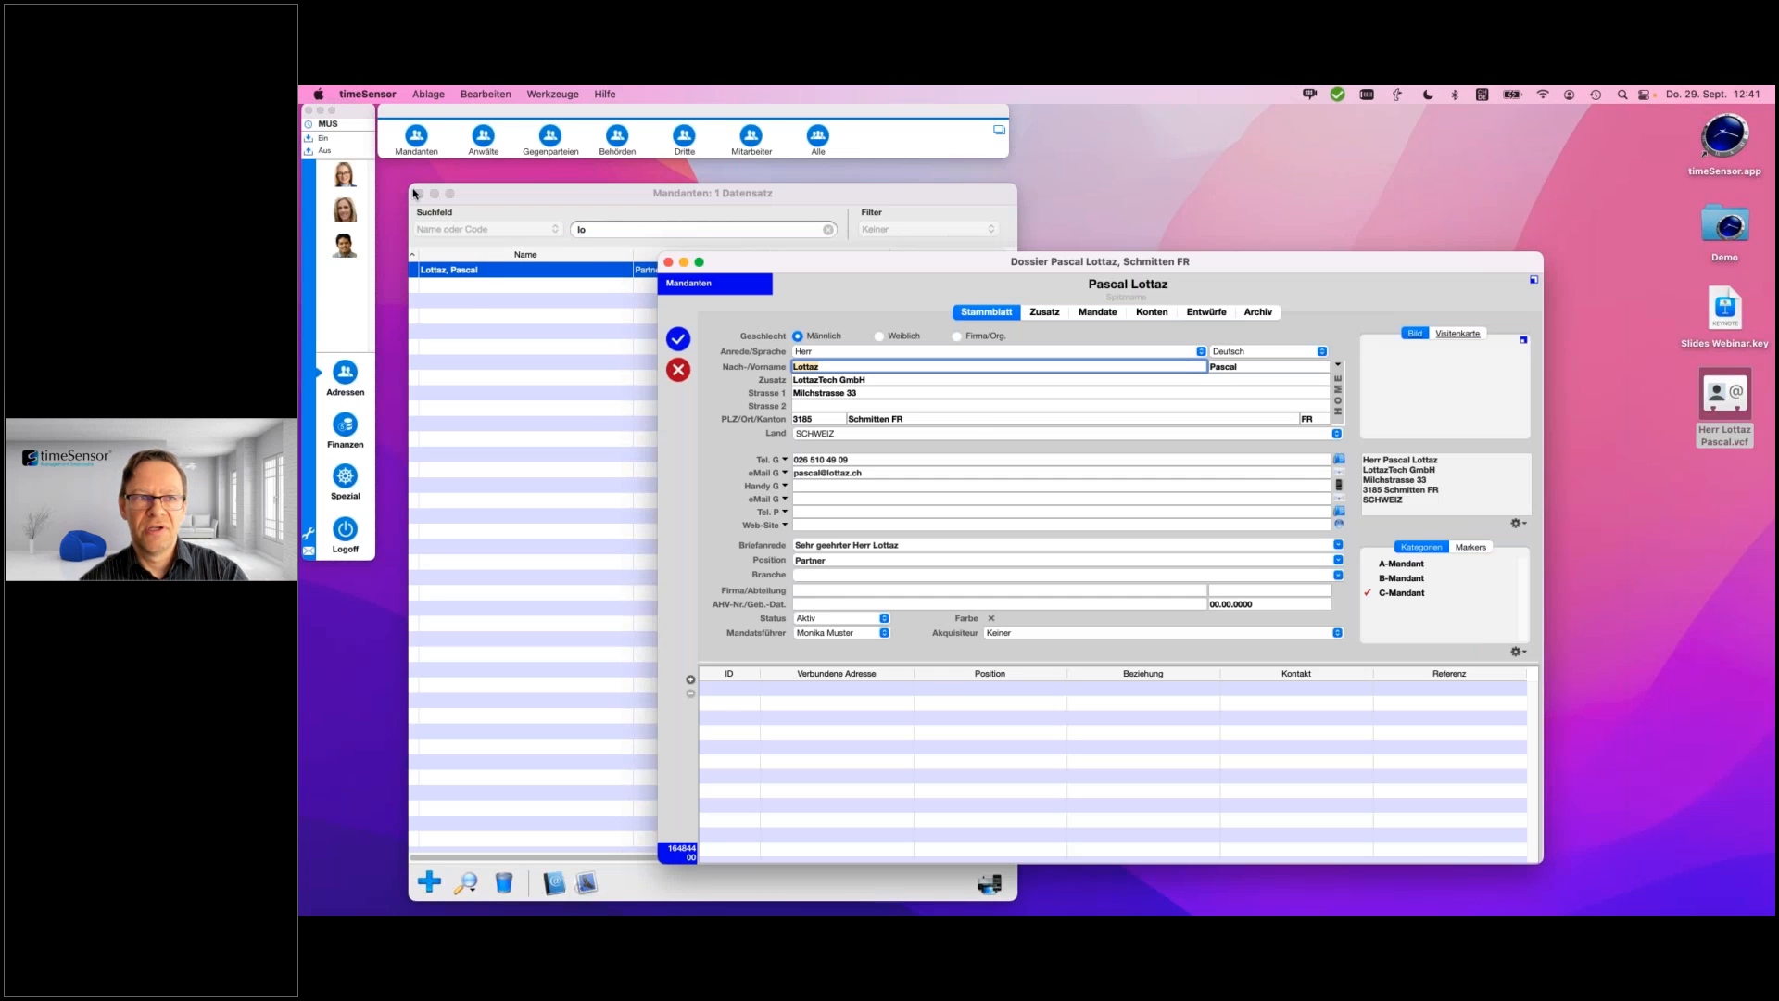
- Close the list of Mandanten and show the client's Archiv with the date filter set to Alle
left_click(416, 193)
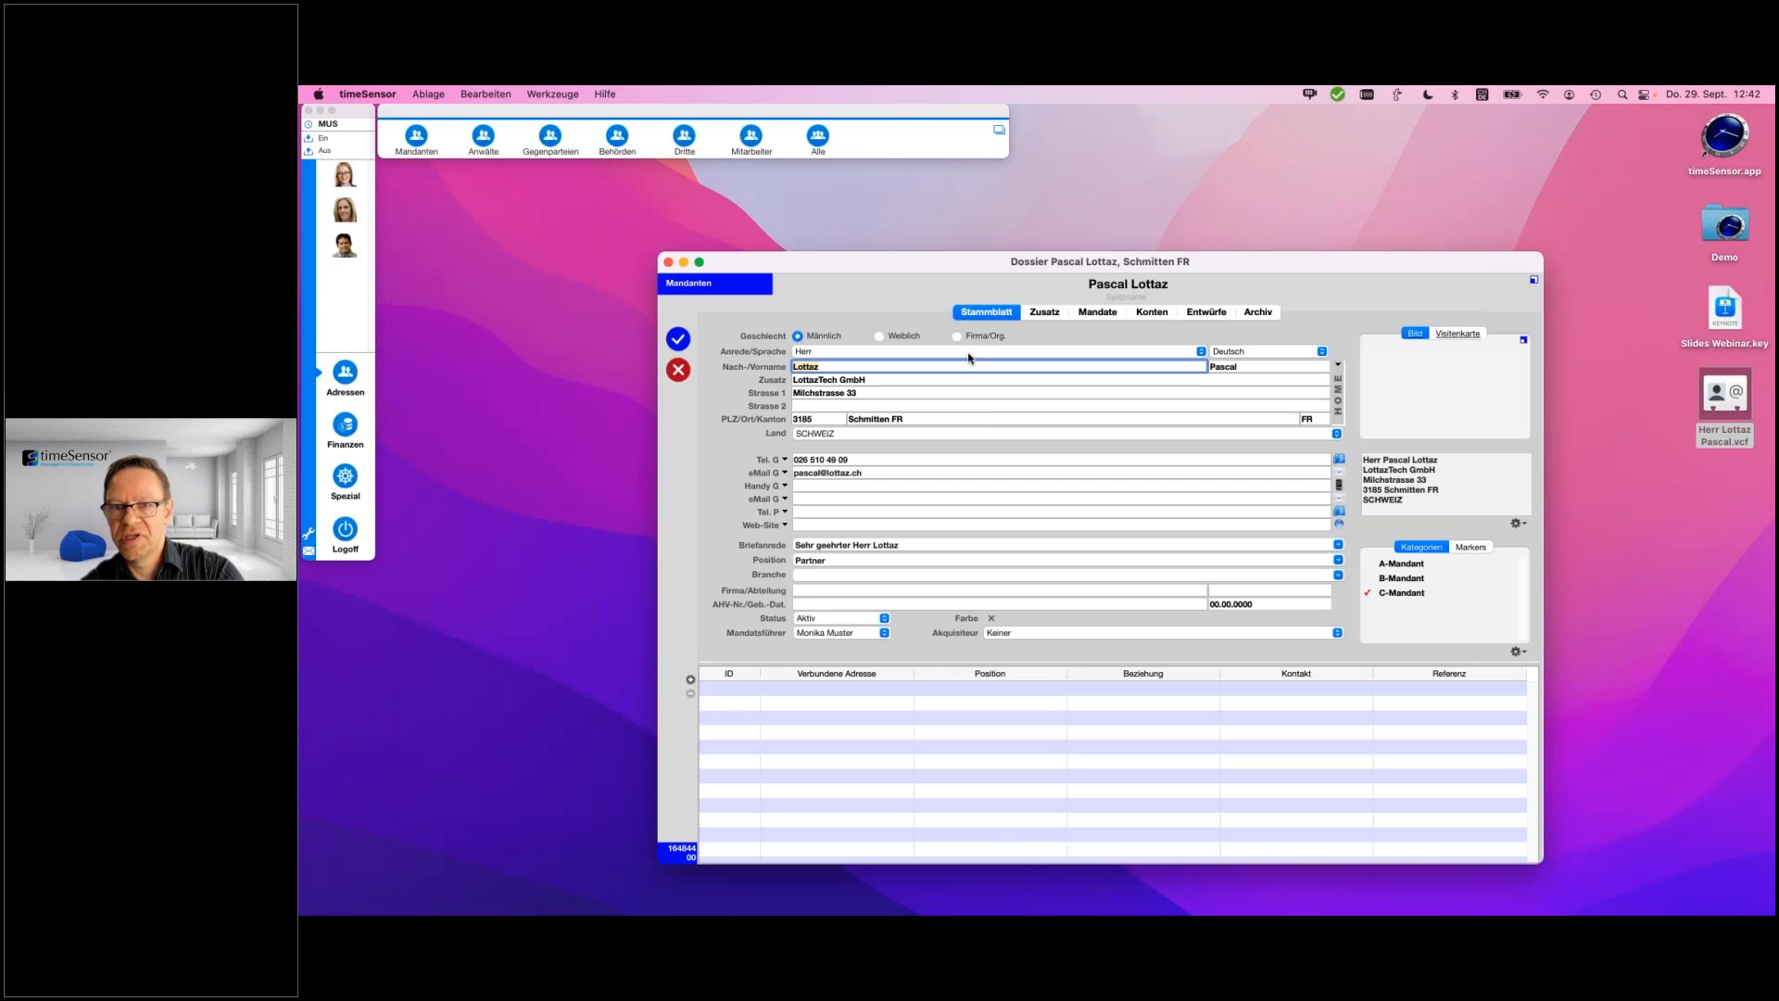
left_click(1208, 313)
left_click(1259, 313)
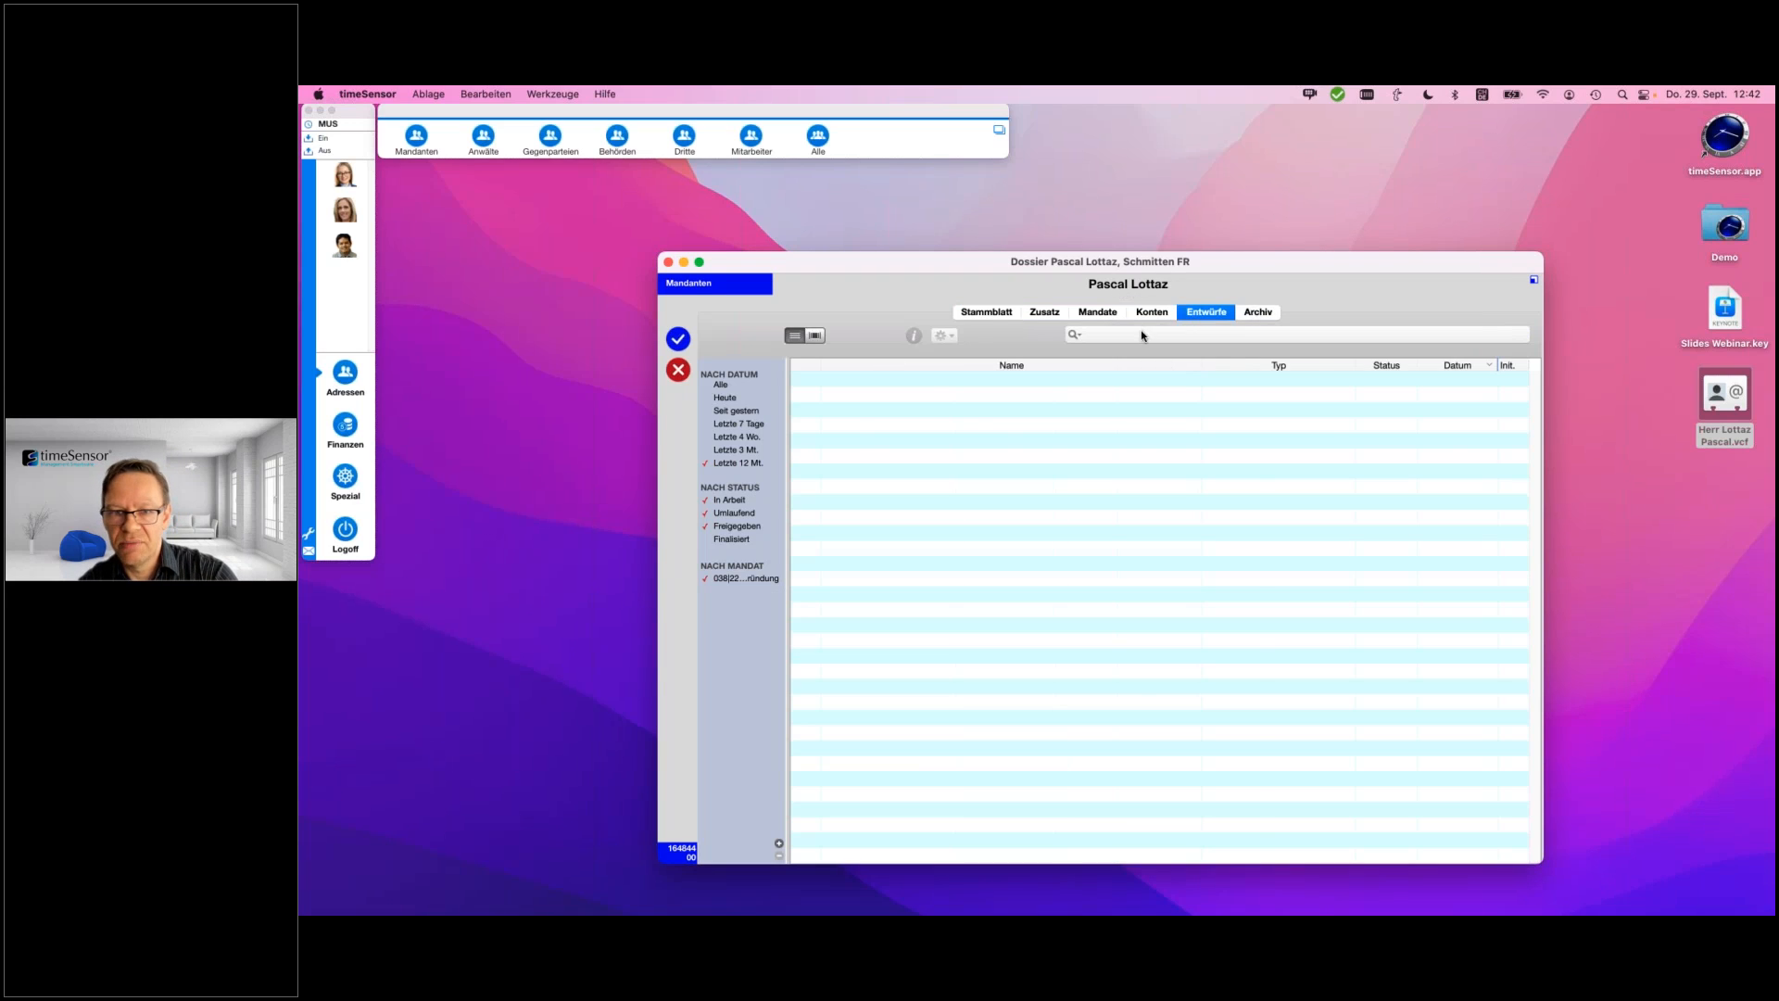
left_click(723, 384)
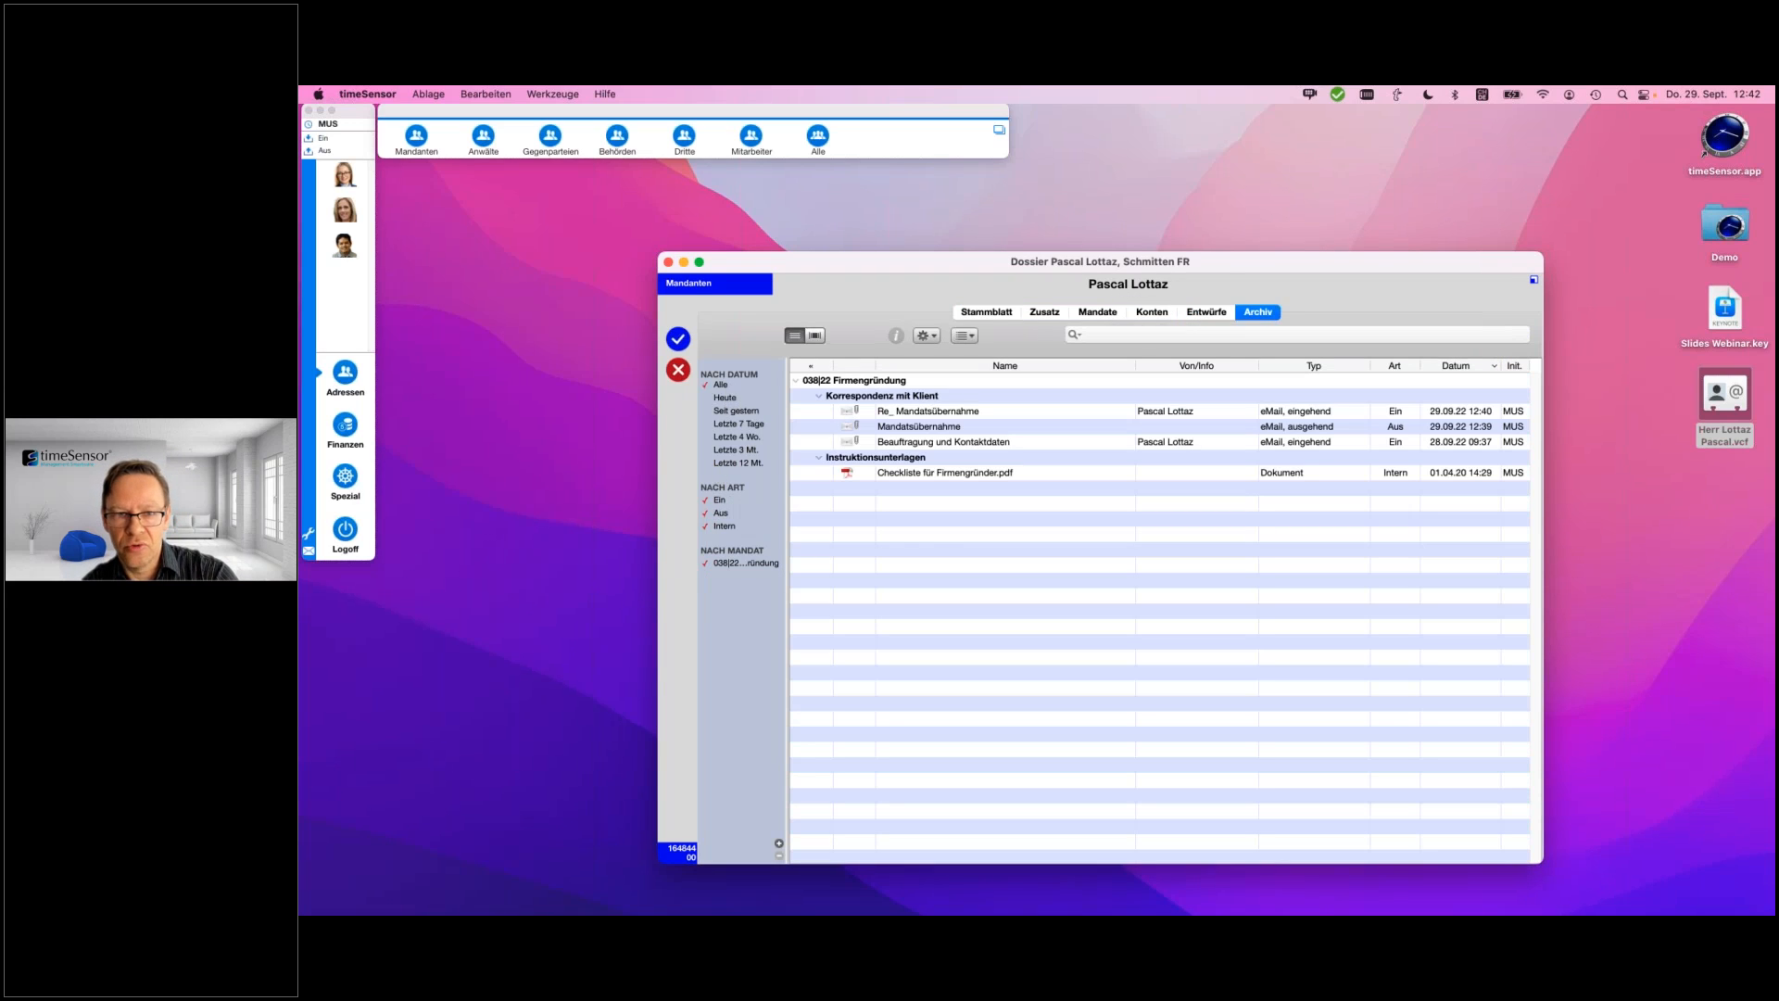
- Send the archived "Checkliste für Firmengründer.pdf" per eMail mit Outlook, with the client as recipient, up to the open draft
left_click(896, 475)
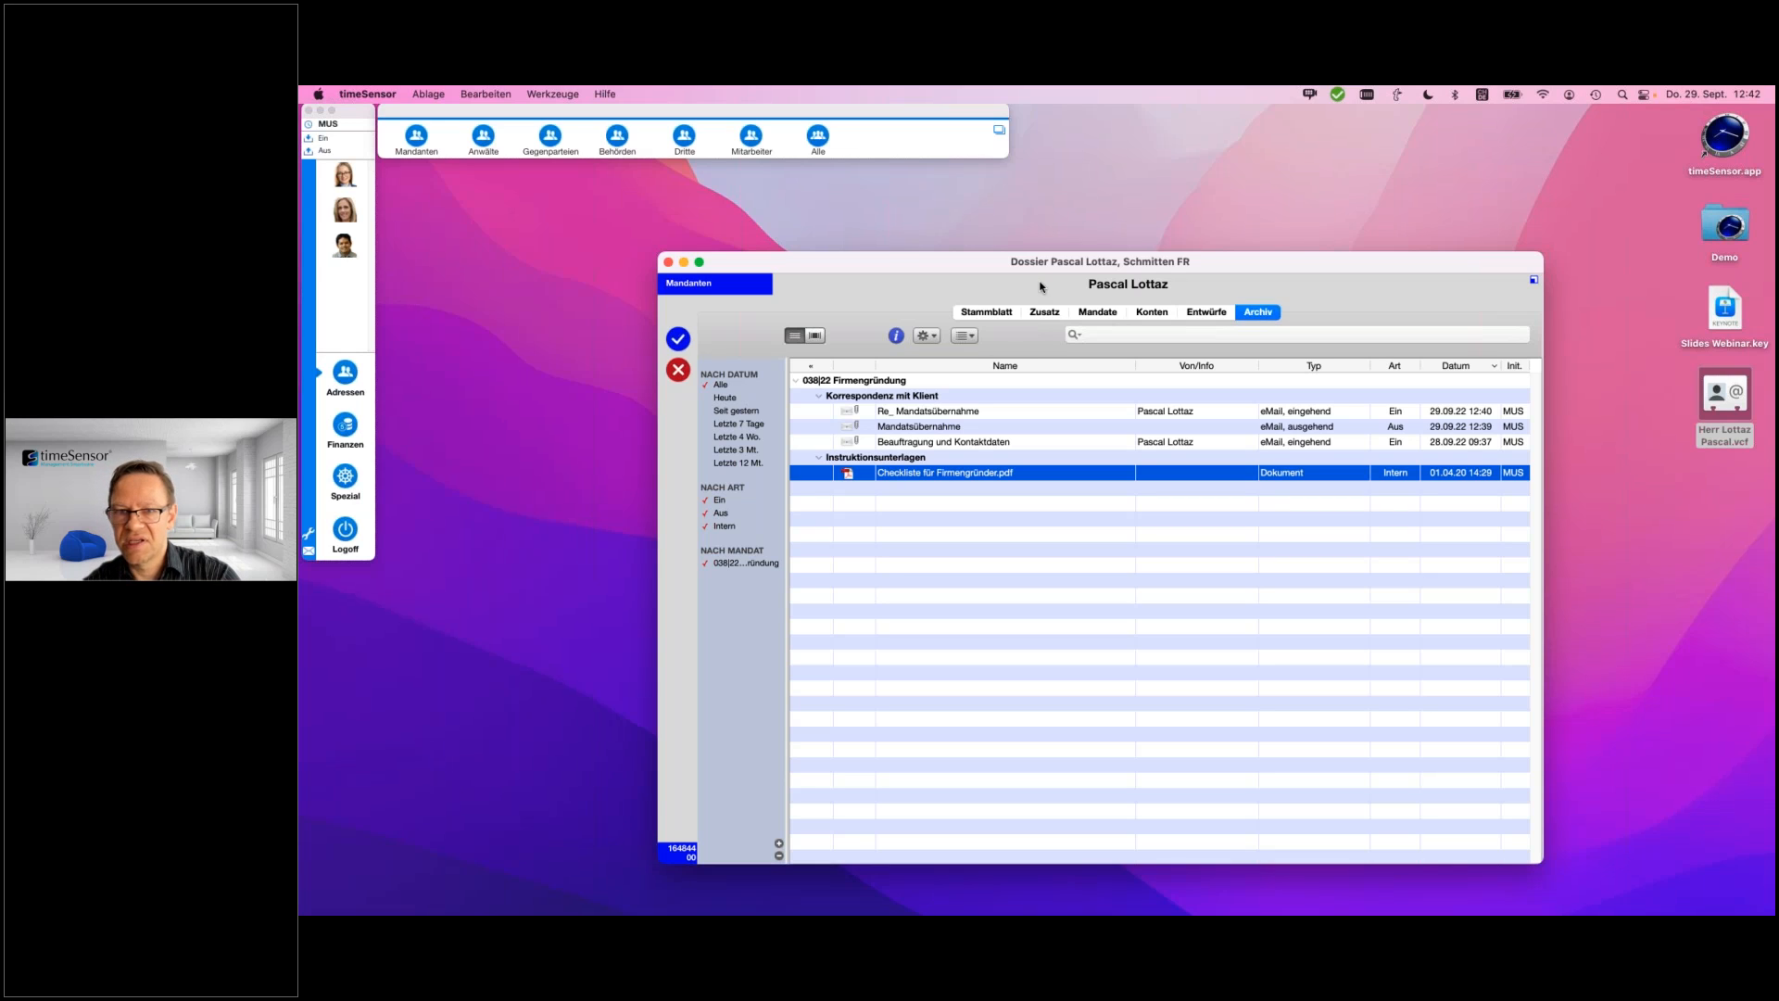
left_click_drag(923, 257, 776, 238)
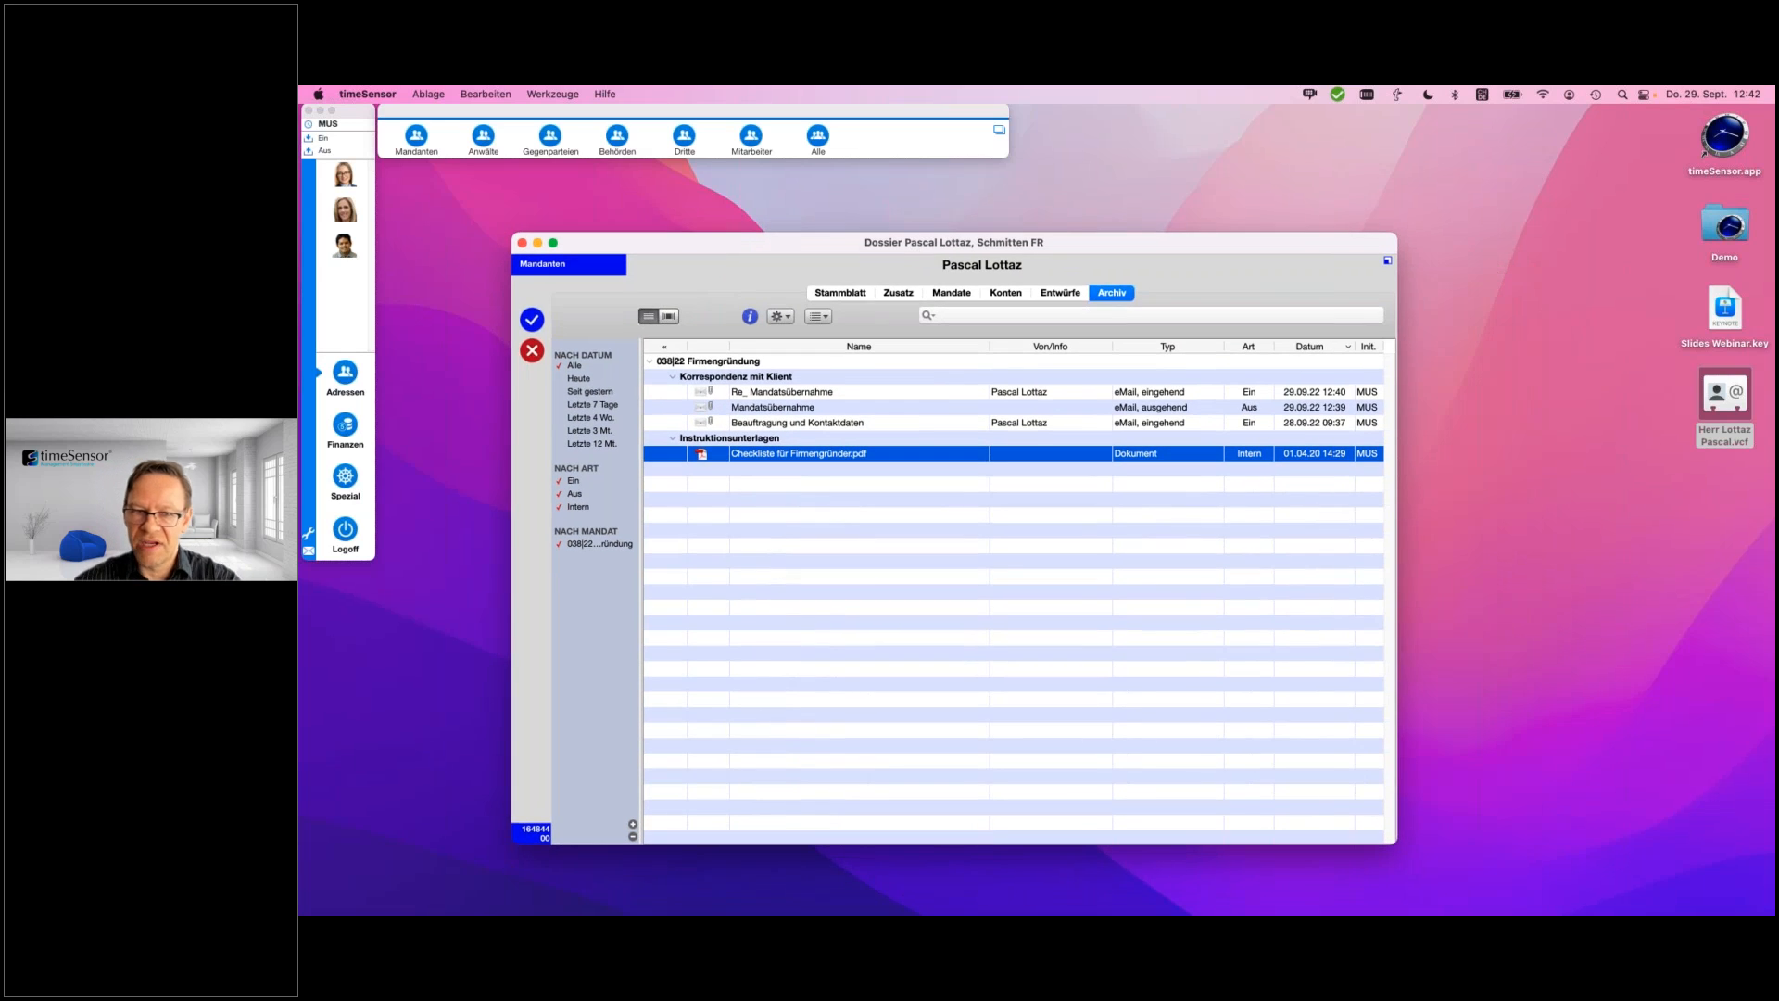
right_click(846, 456)
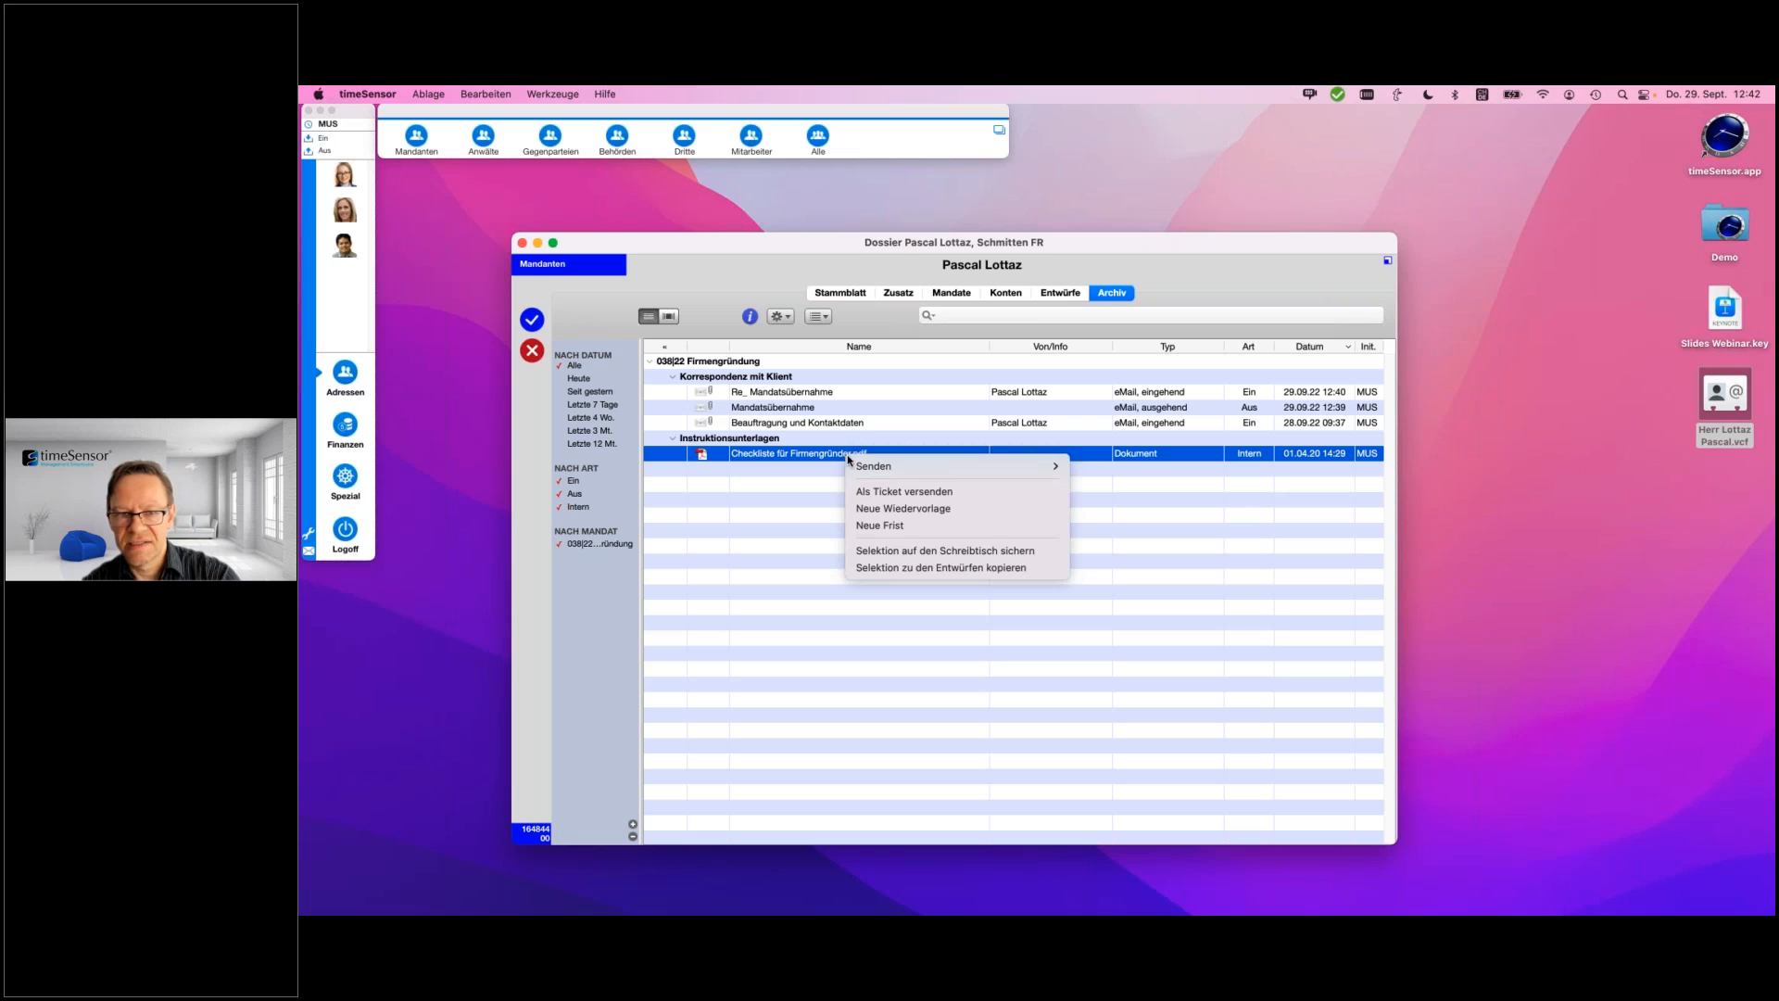
mouse_move(848, 465)
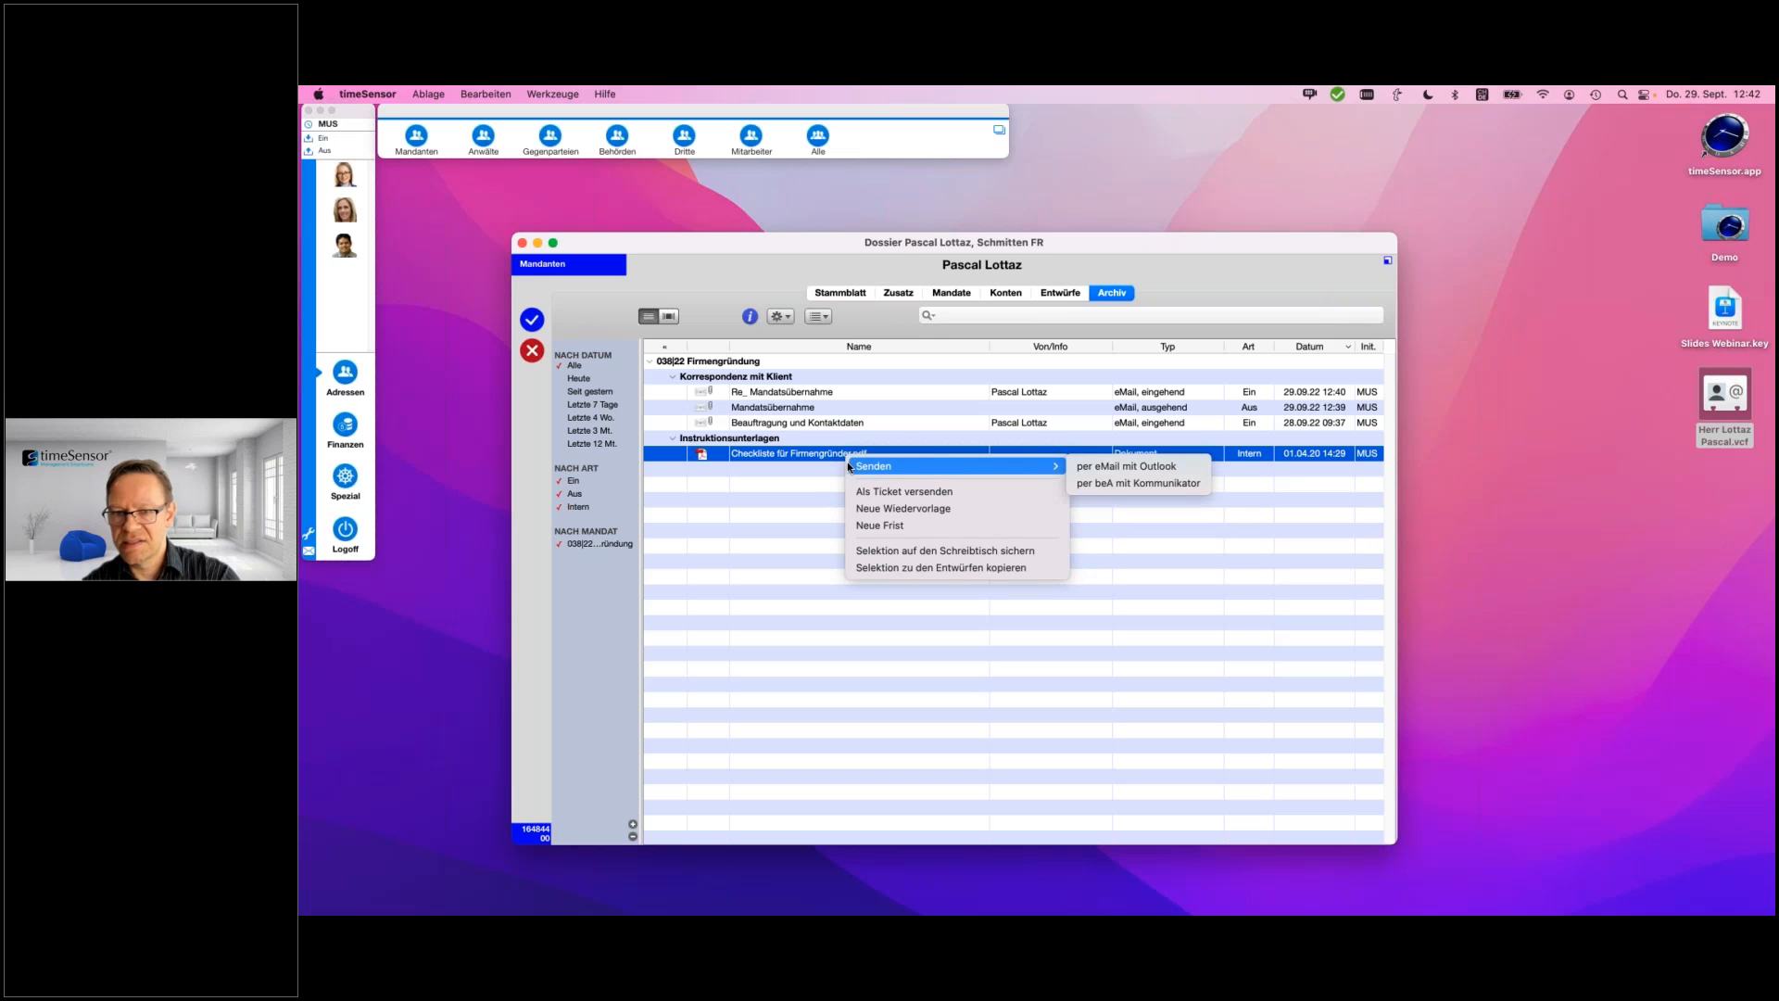
left_click(1101, 469)
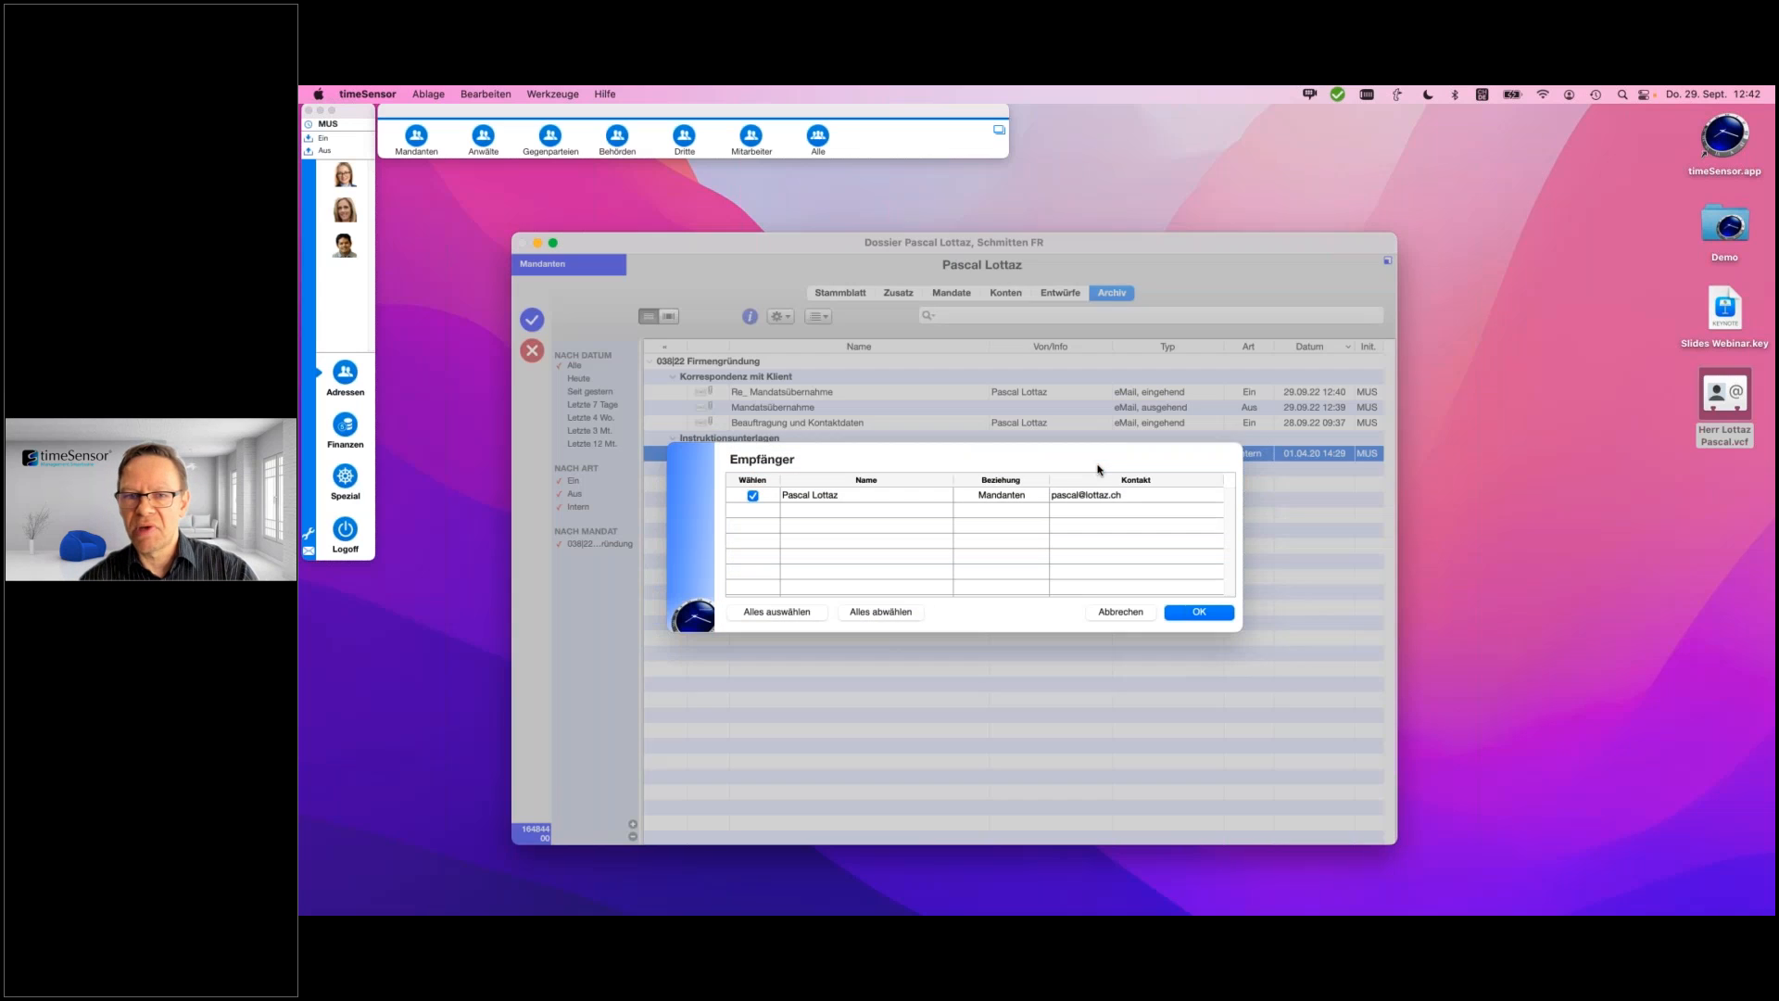
left_click(1190, 615)
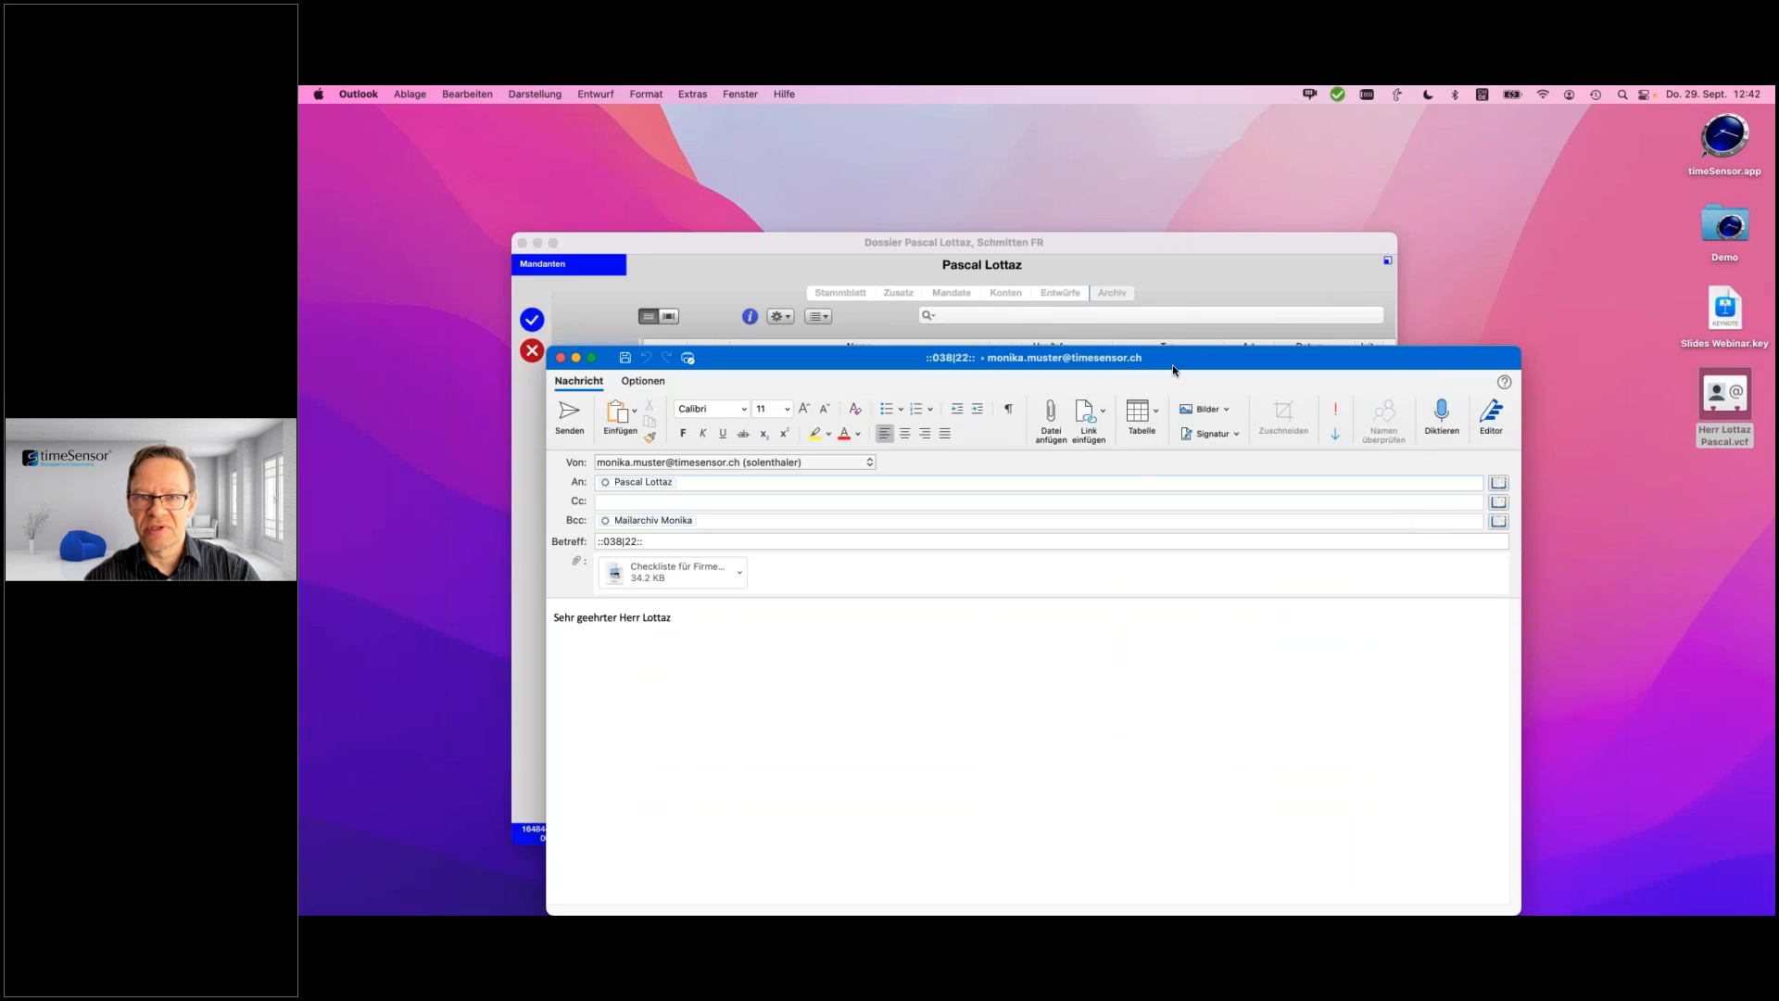
left_click_drag(1182, 365, 1304, 351)
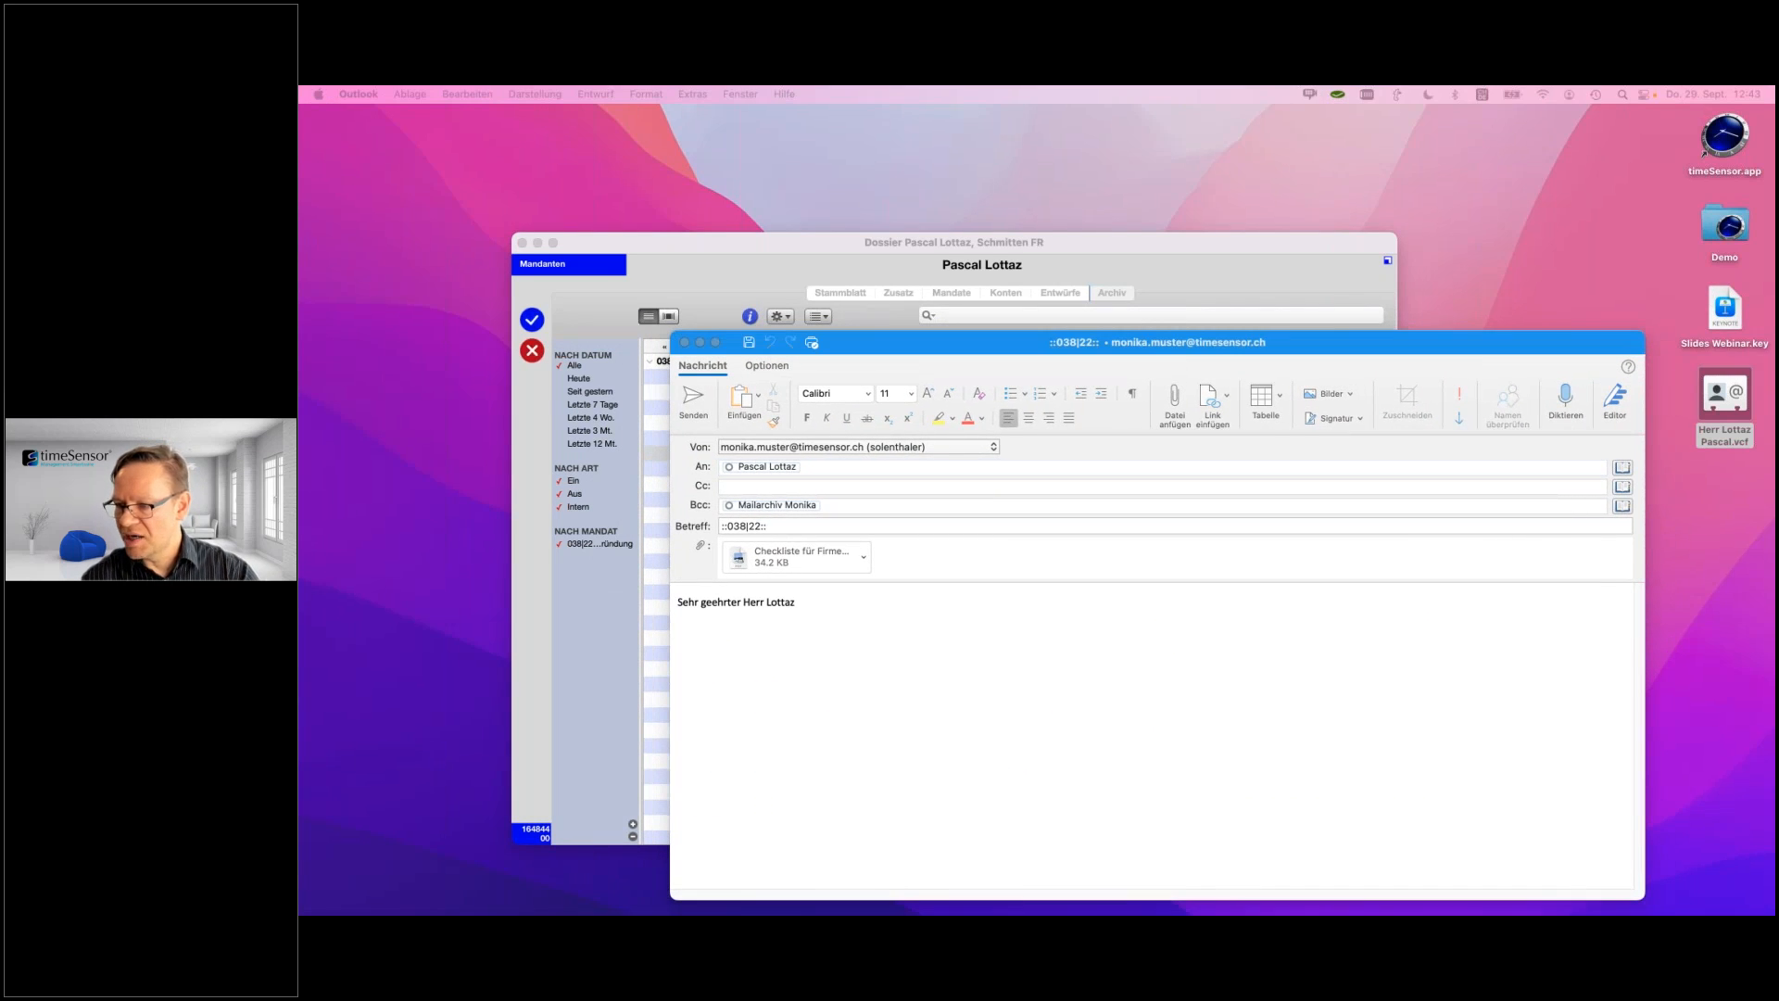
- Replace the message body with a German letter thanking for the Vollmacht, enclosing the Checkliste für Firmengründer and announcing a draft of the Gesellschaftsstatuten for next week
left_click_drag(871, 610, 480, 530)
key("super+v")
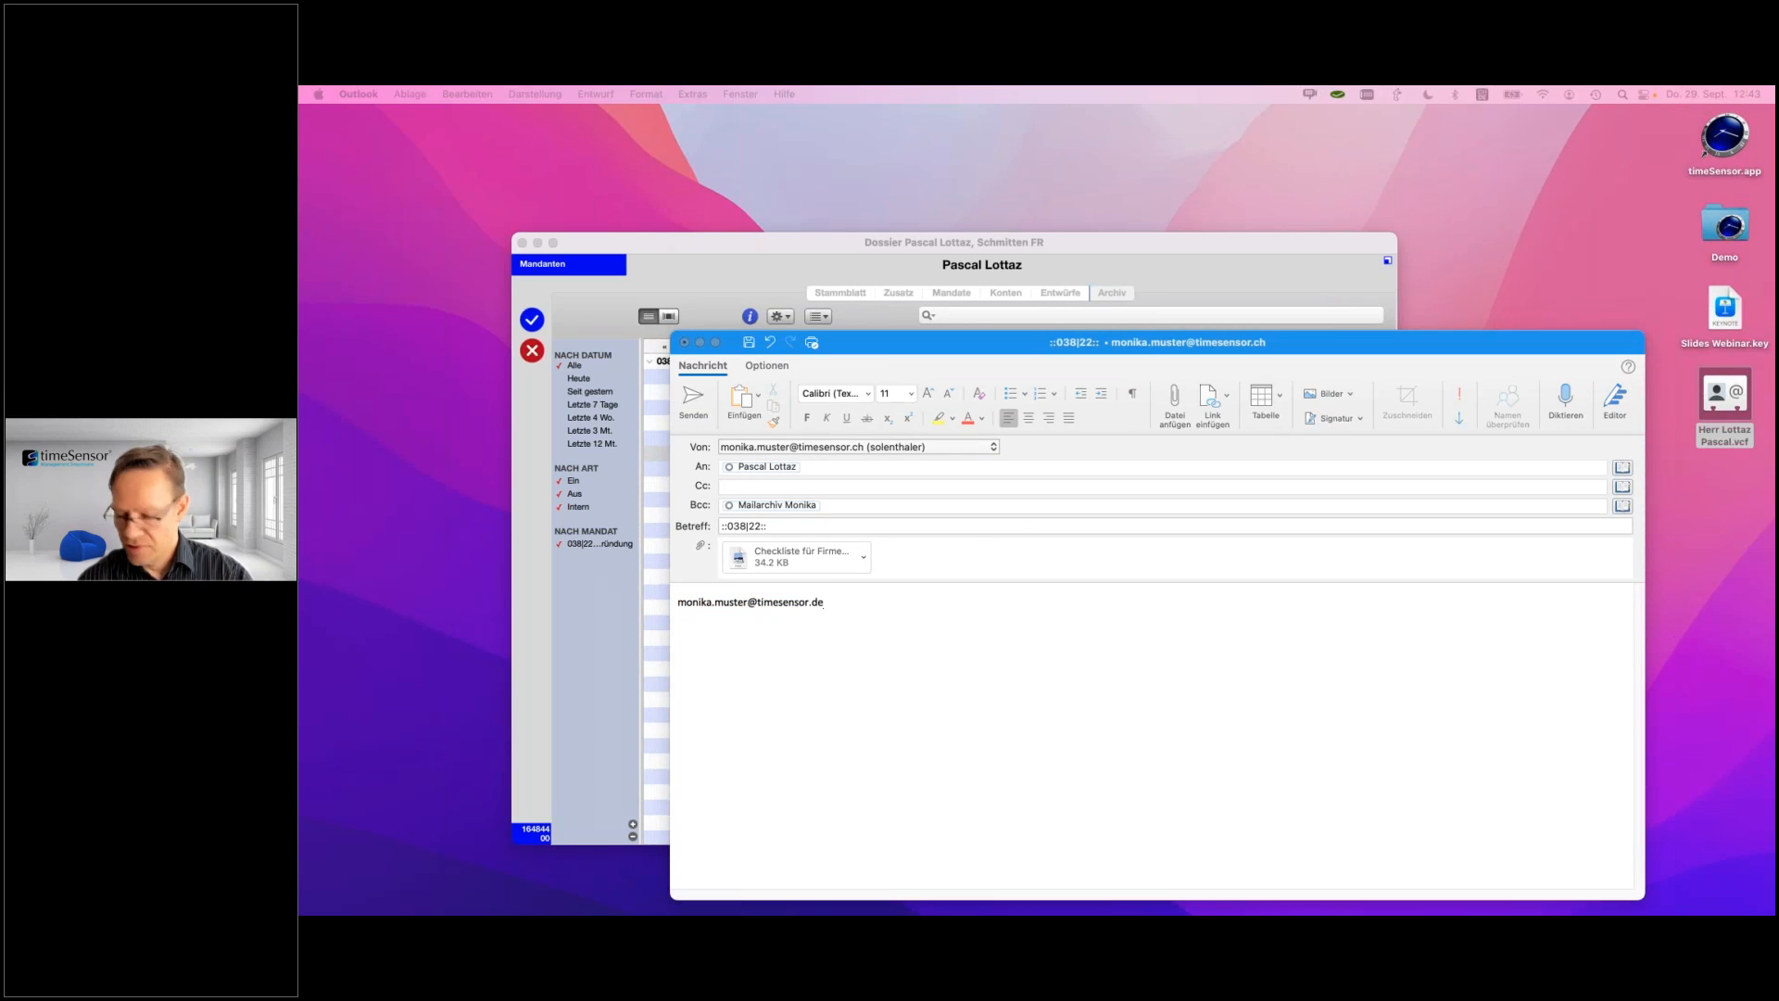
left_click(925, 627)
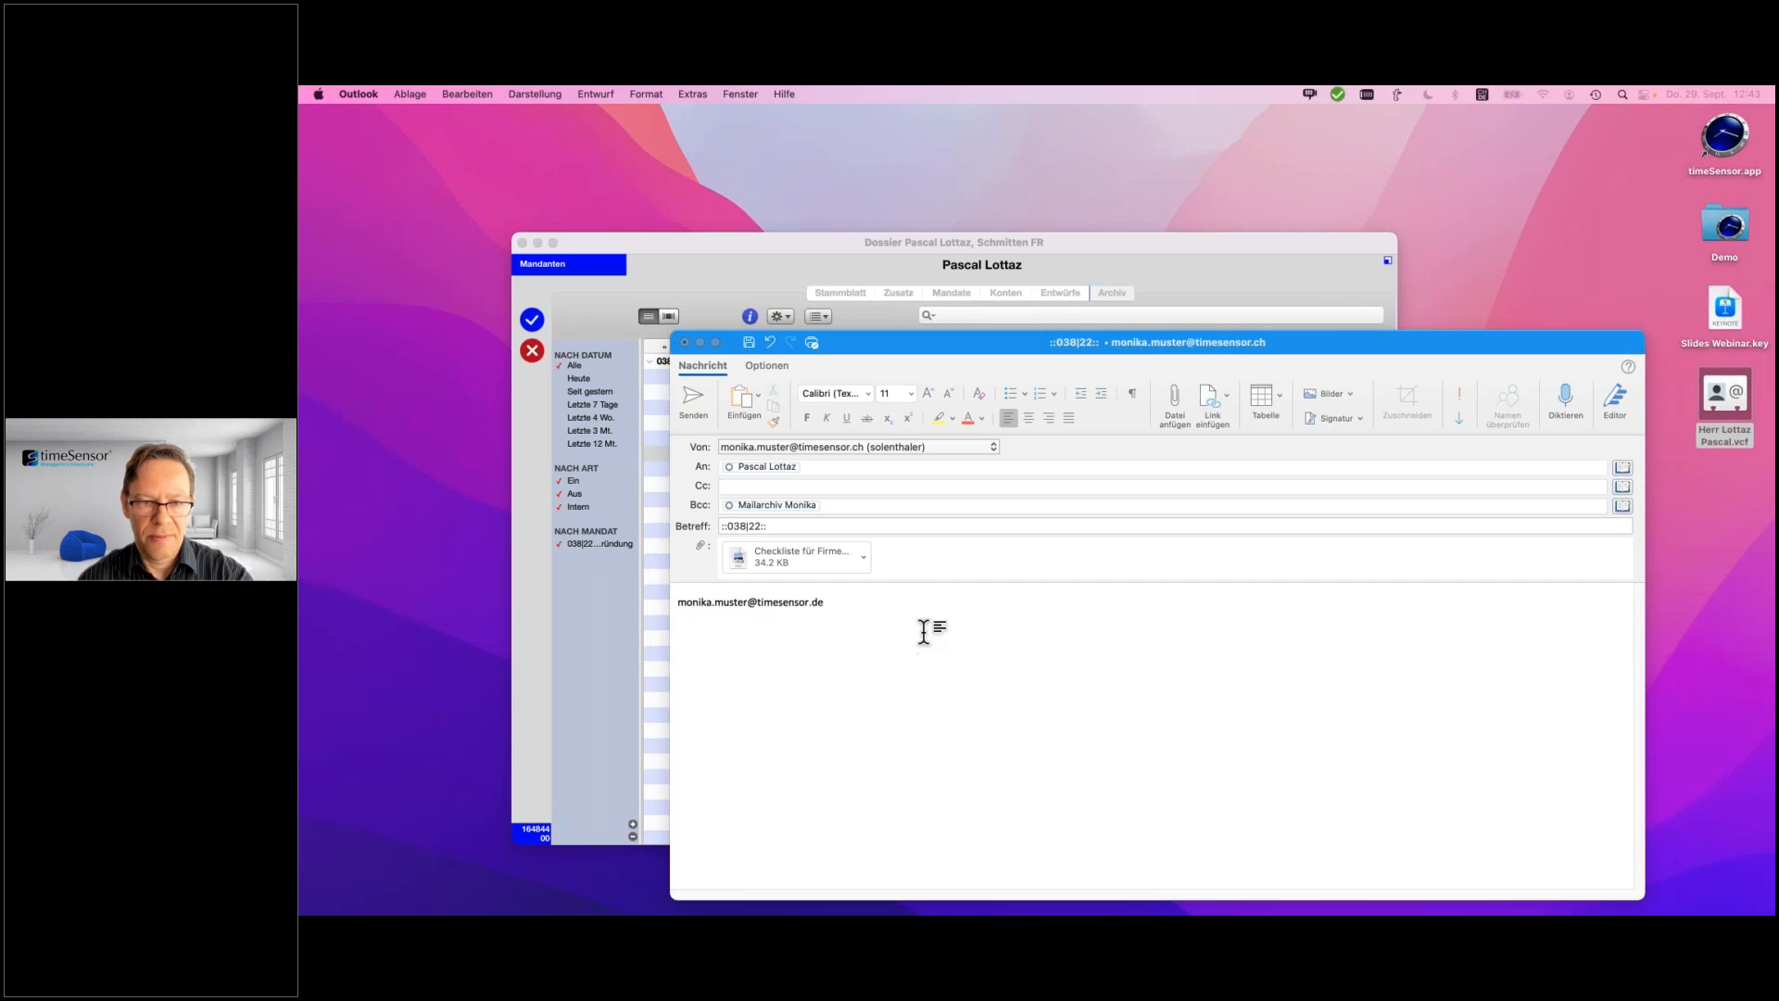
type("Sehr geehrter Herr Lottaz  Vielen Dank für die Zustellung der Vollmacht.  Gerne sende ich Ihnen anliegend schon mal eine Checkliste für Firmengründer. Ich werde die Ausarbeitung der Gesellschaftsstatuten an die Hand nehmen und Ihnen voraussichtlich nächste Woche einen ersten Entwurf zukommen lassen.  Für Fragen oder Bemerkungen stehe ich gerne zur Verfügung.  Freundliche Grüsse  Dr. Monika Muster Rechtsanwalt   Die Information in dieser eMail ist vertraulich und kann dem Berufsgeheimnis unterliegen. Sie ist ausschliesslich fuer den Adressaten bestimmt. Jeglicher Zugriff auf diese eMail durch andere Personen als den Adressaten ist untersagt. Sollten Sie nicht der fuer diese eMail bestimmte Adressat sein, ist Ihnen jede Veroeffentlichung, Vervielfaeltigung oder Weitergabe wie auch das Ergreifen oder Unterlassen von Massnahmen im Vertrauen auf erlangte Information untersagt.")
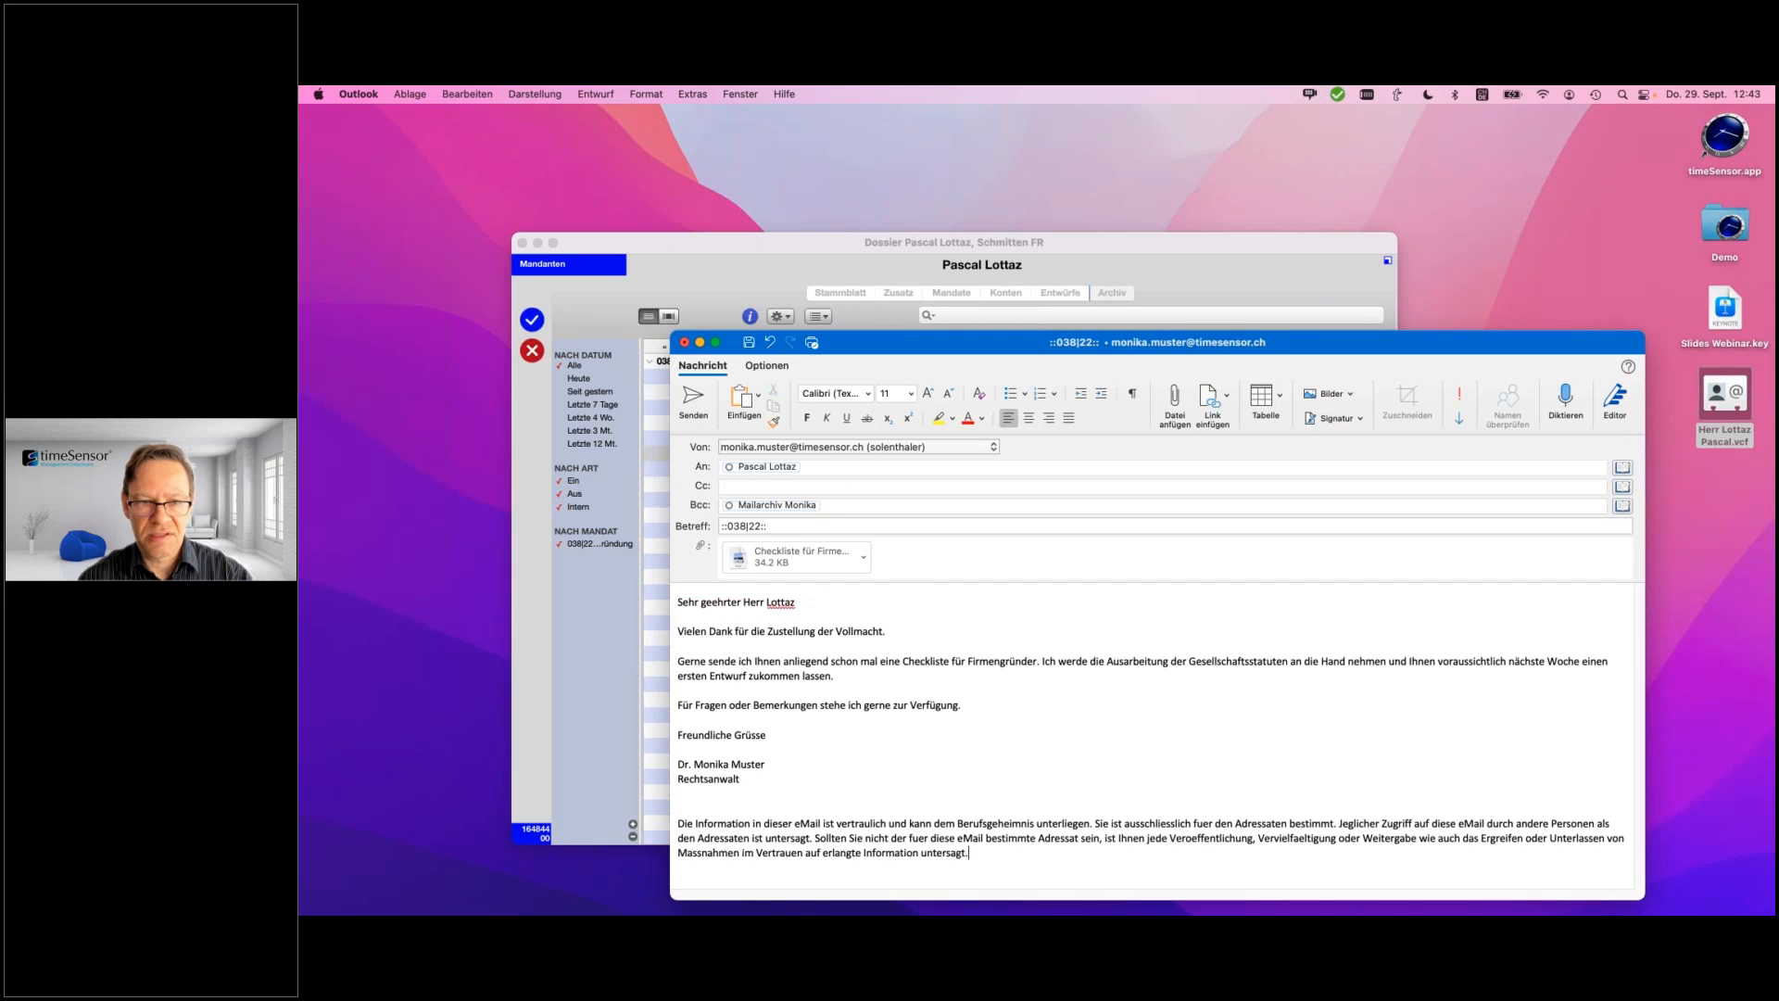
- Set the email's subject to "Checkliste" and send it
key("shift+Tab")
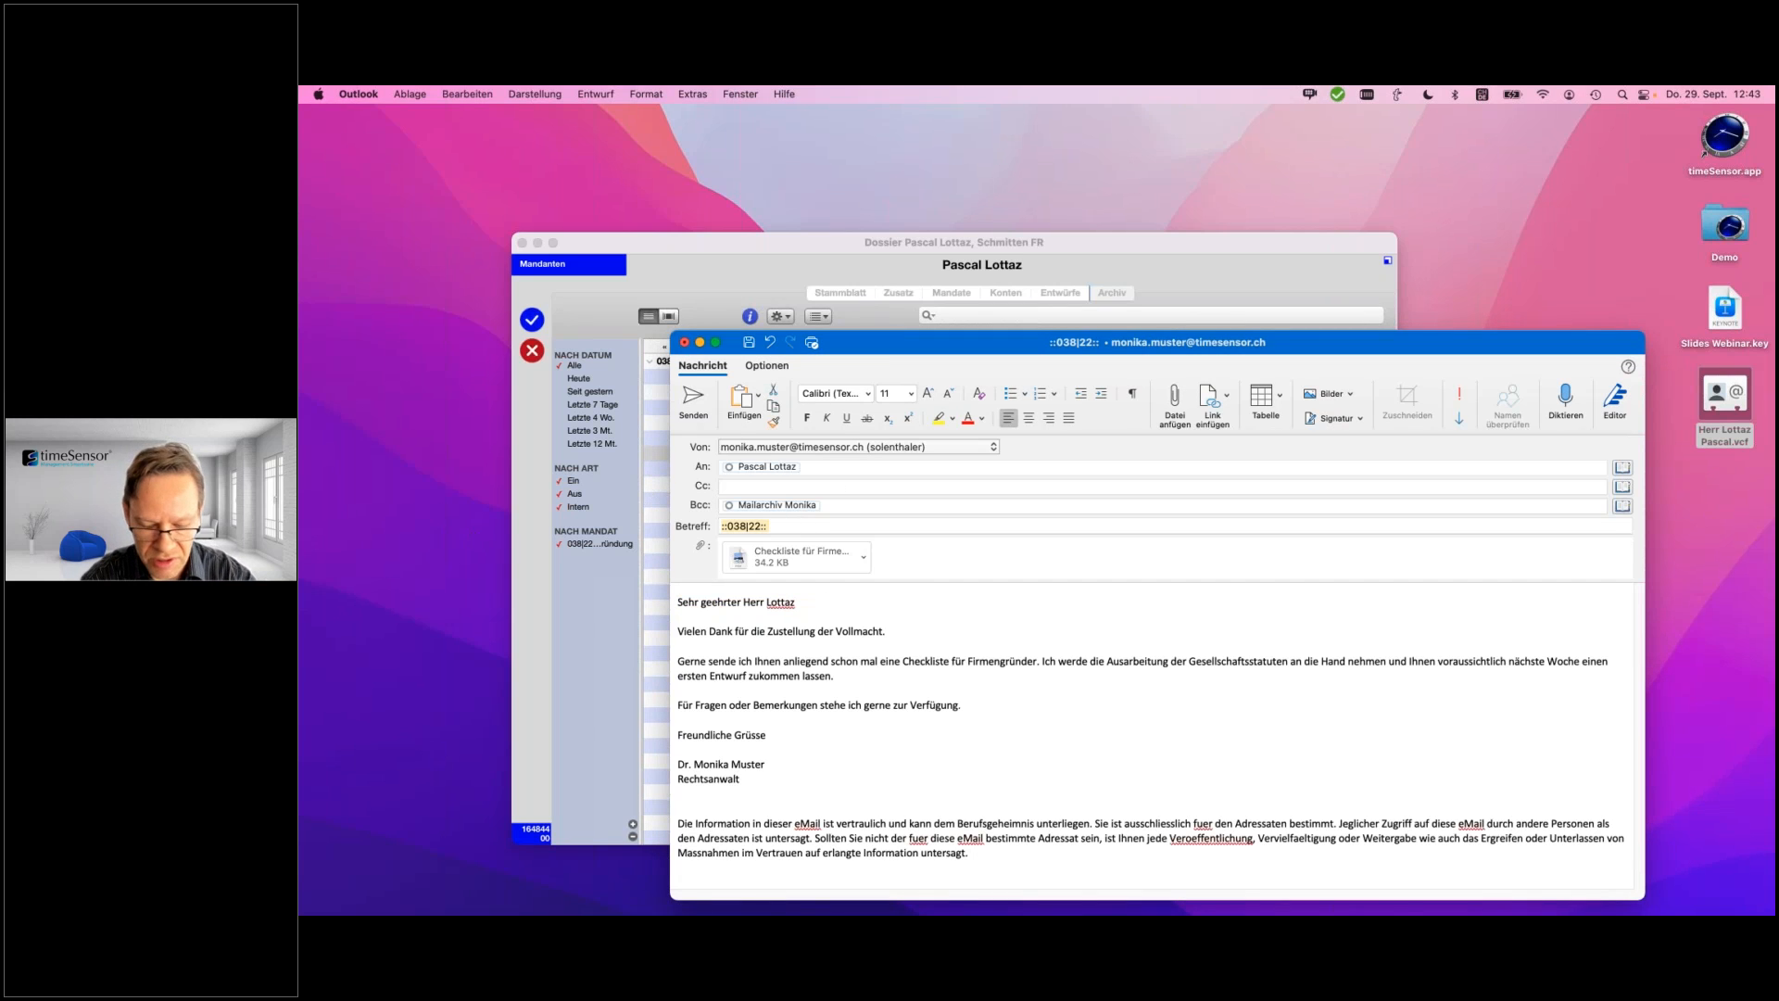
type("Checkliste")
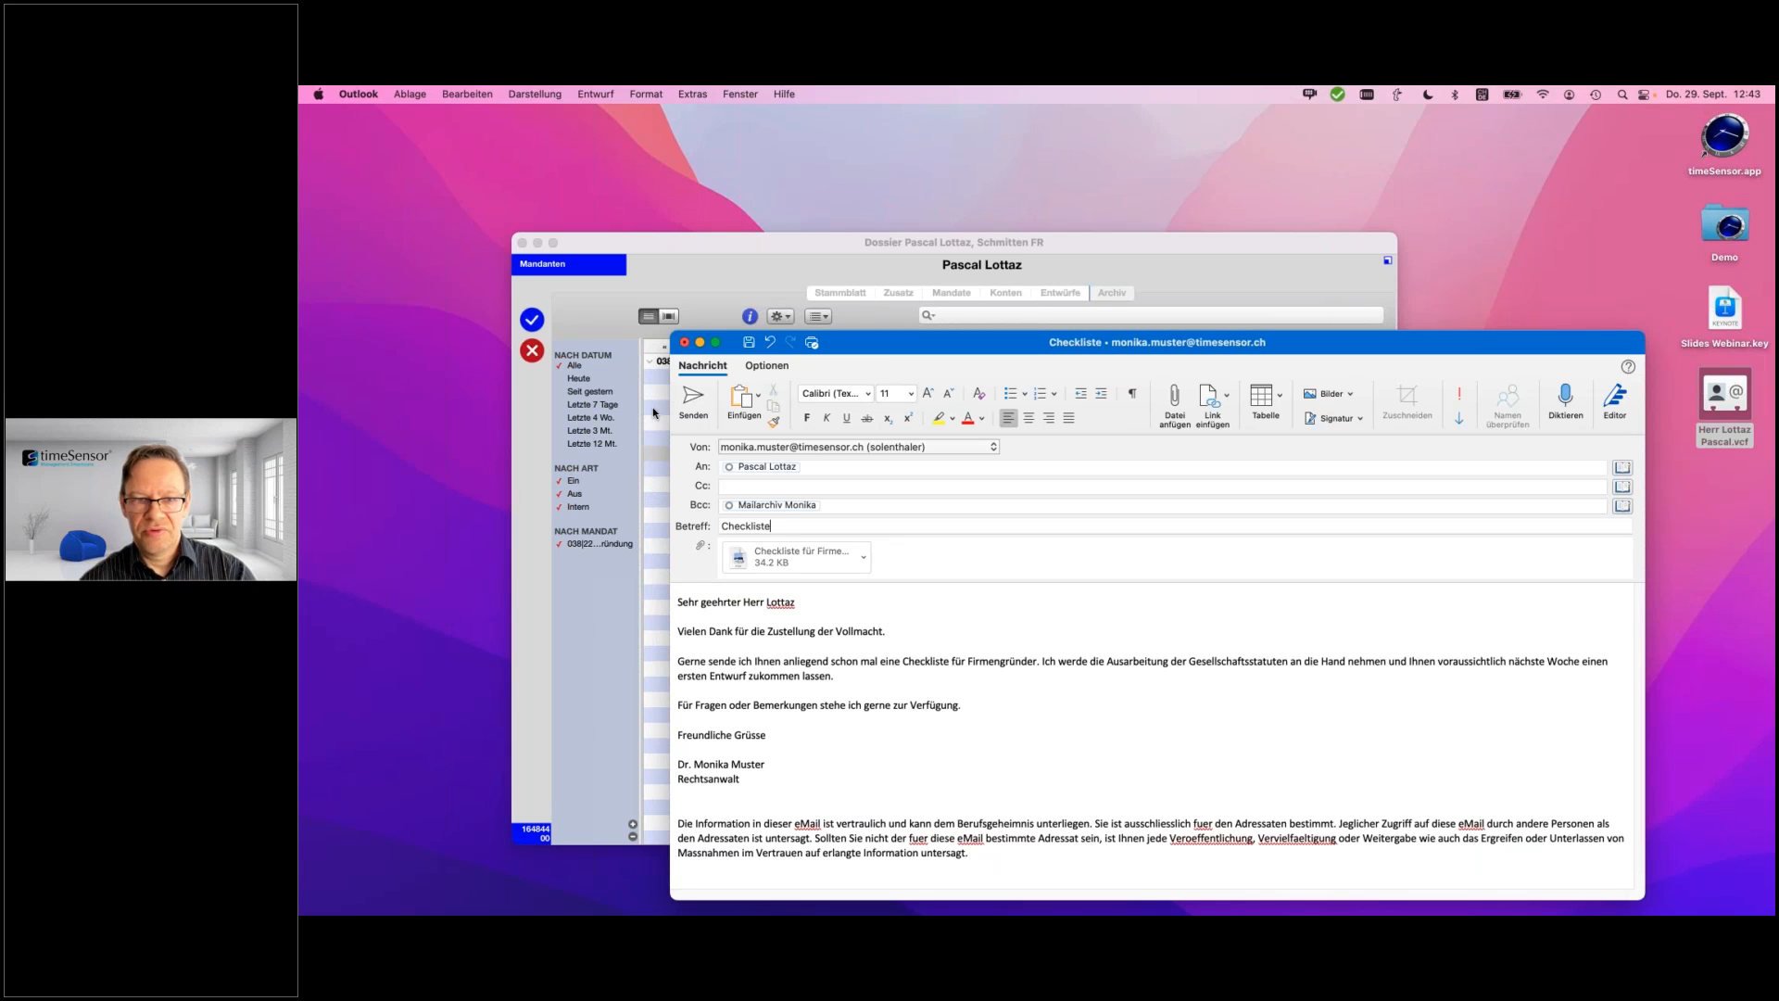
left_click(692, 399)
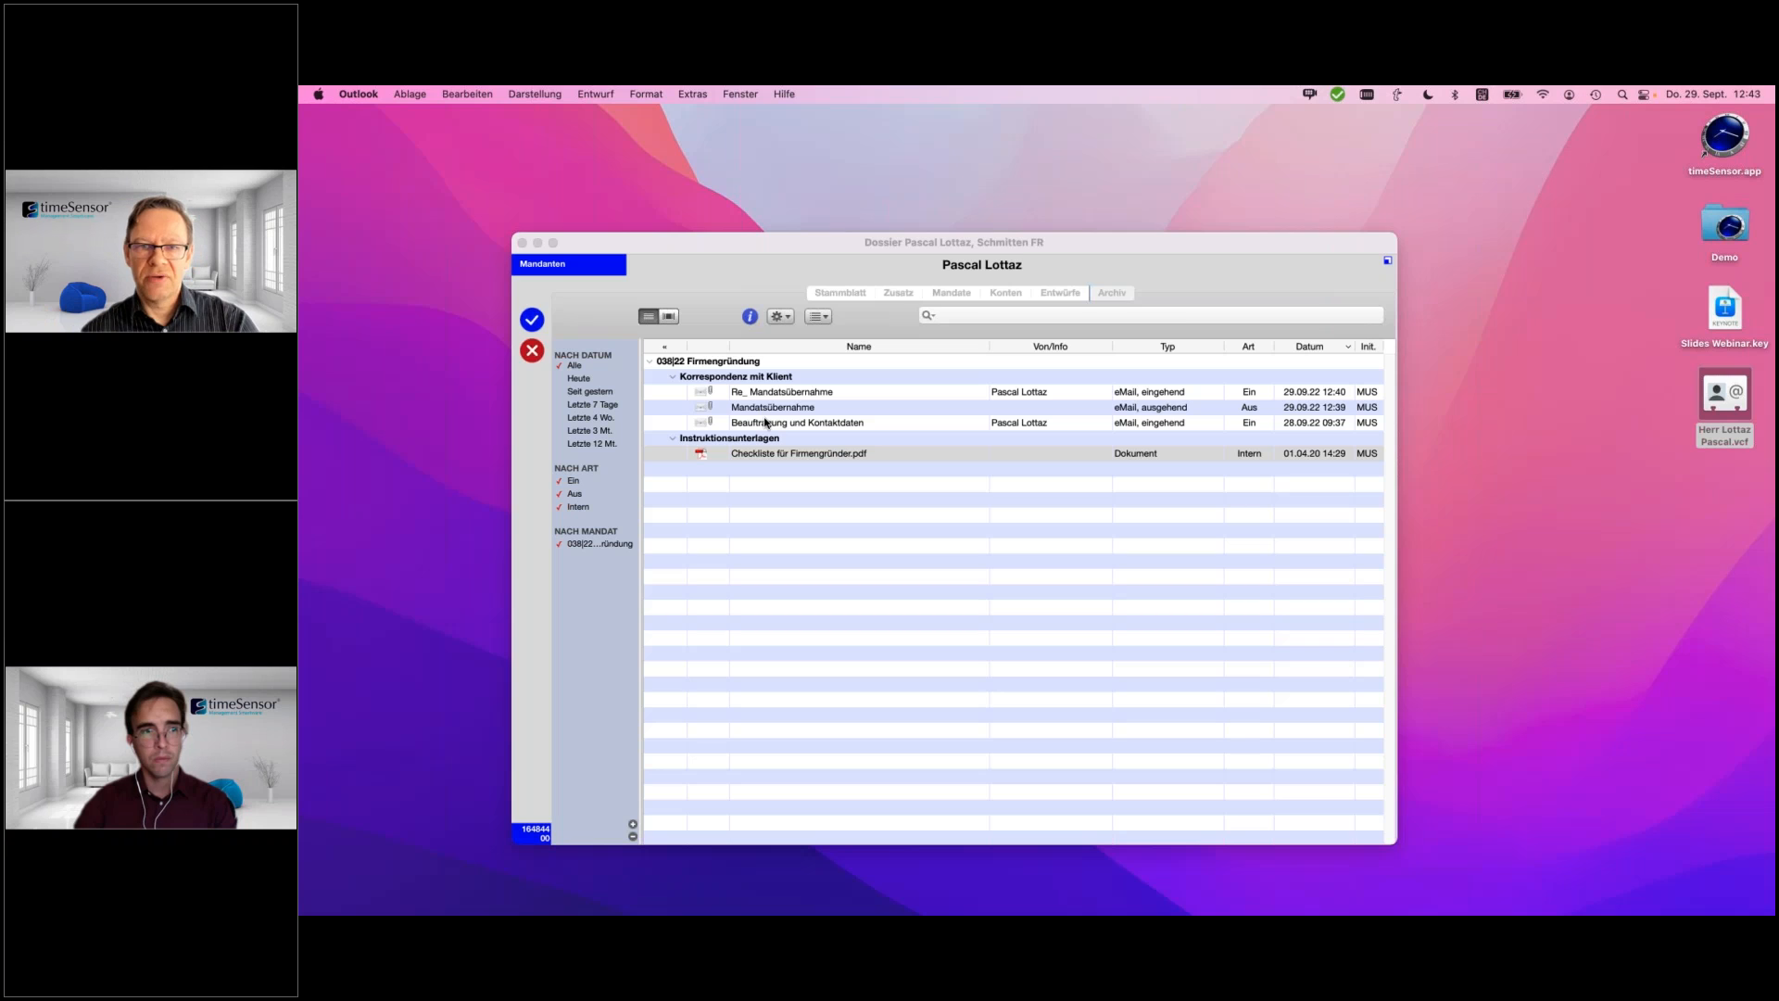
- Switch back to timeSensor and display the sent email "Checkliste" in the Gesendet folder of the lawyer's Kommunikator
left_click(797, 524)
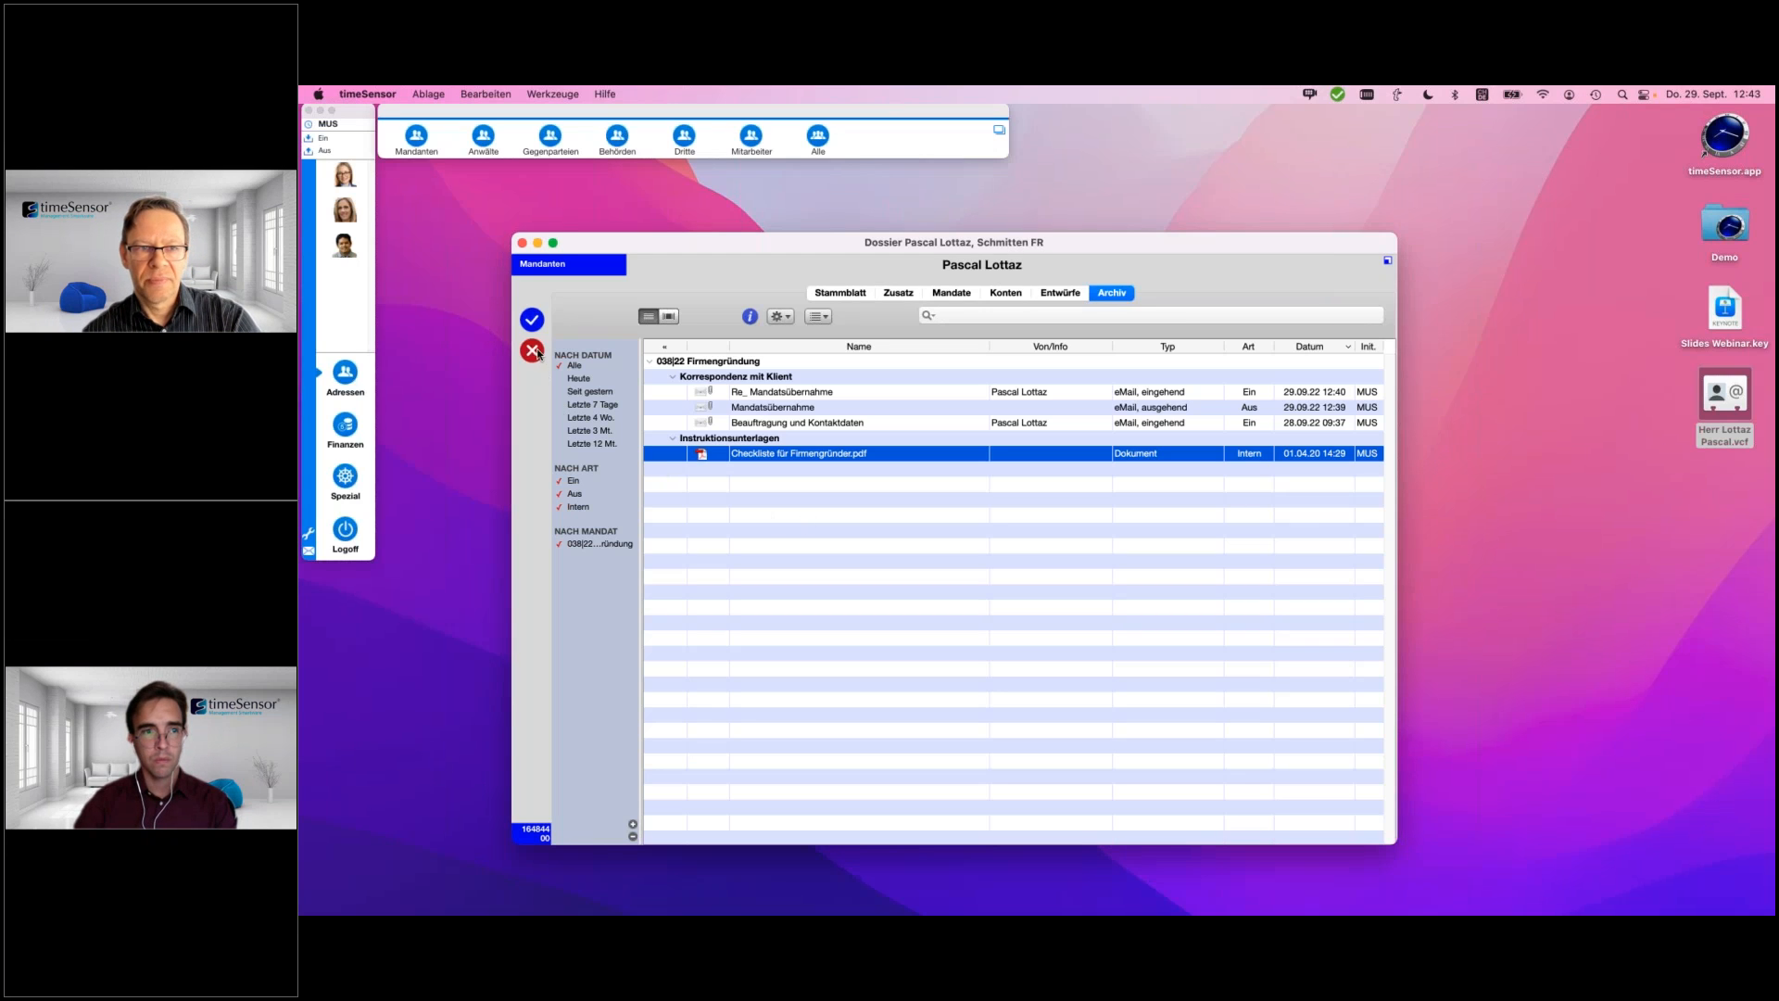
left_click(519, 271)
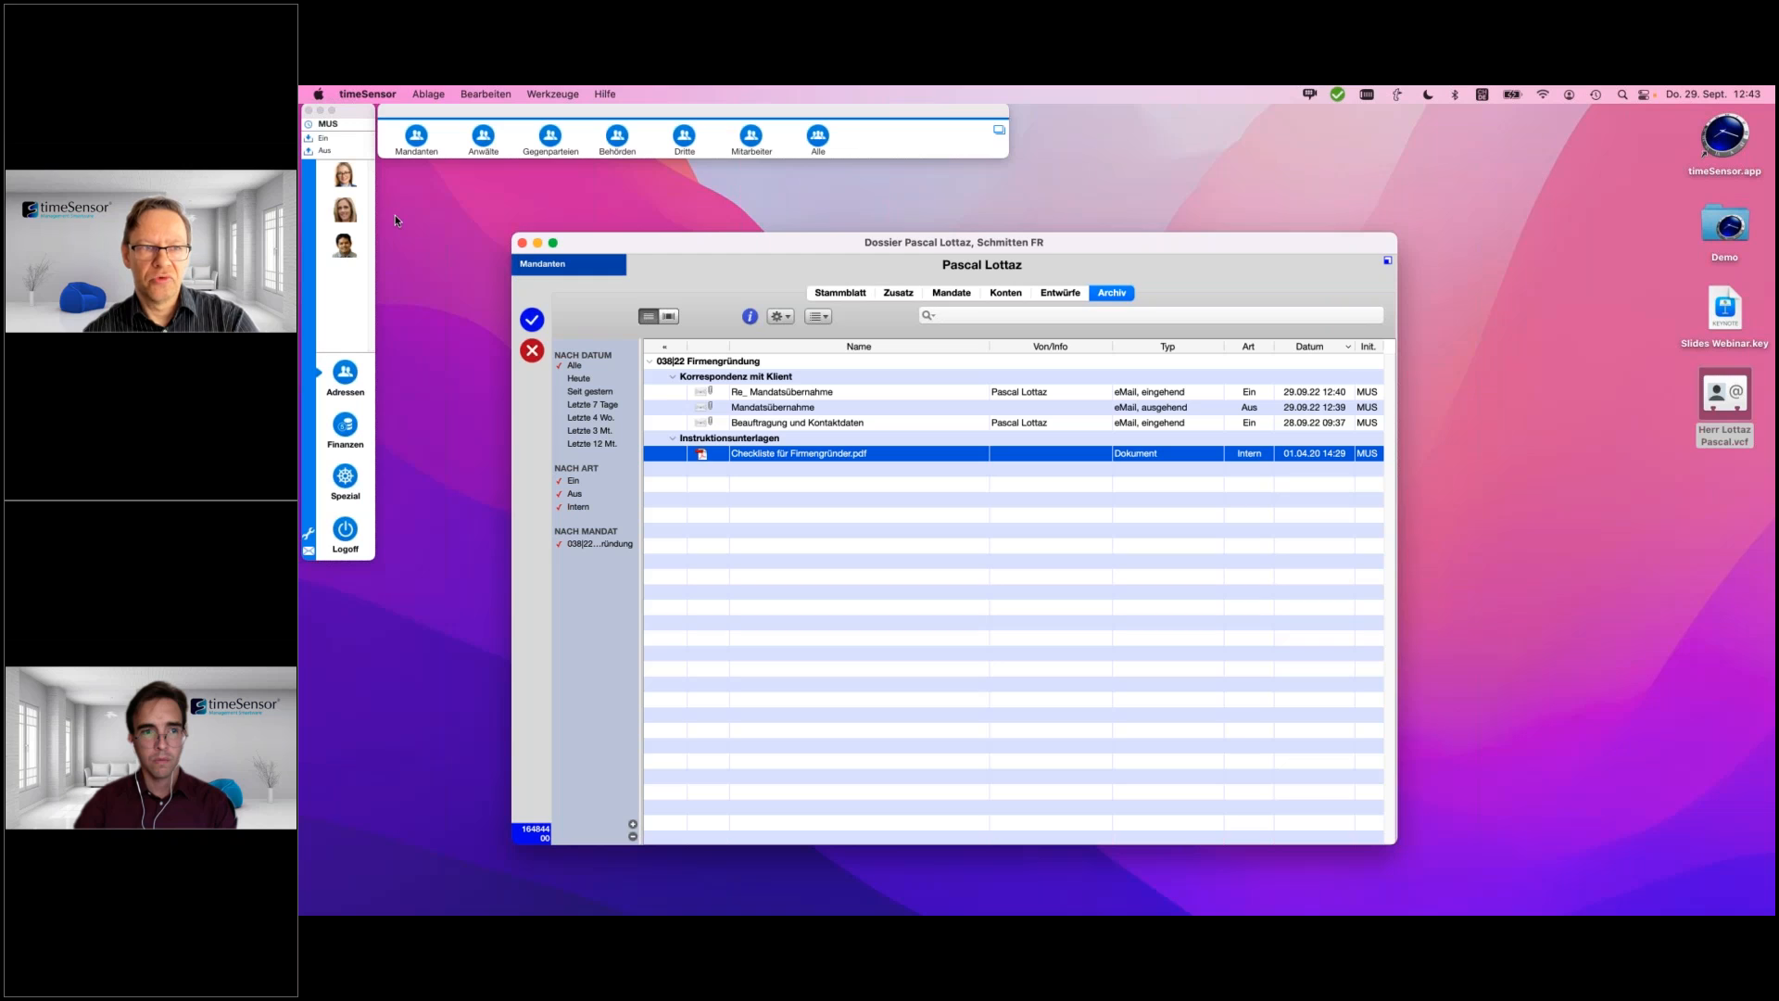
left_click(345, 175)
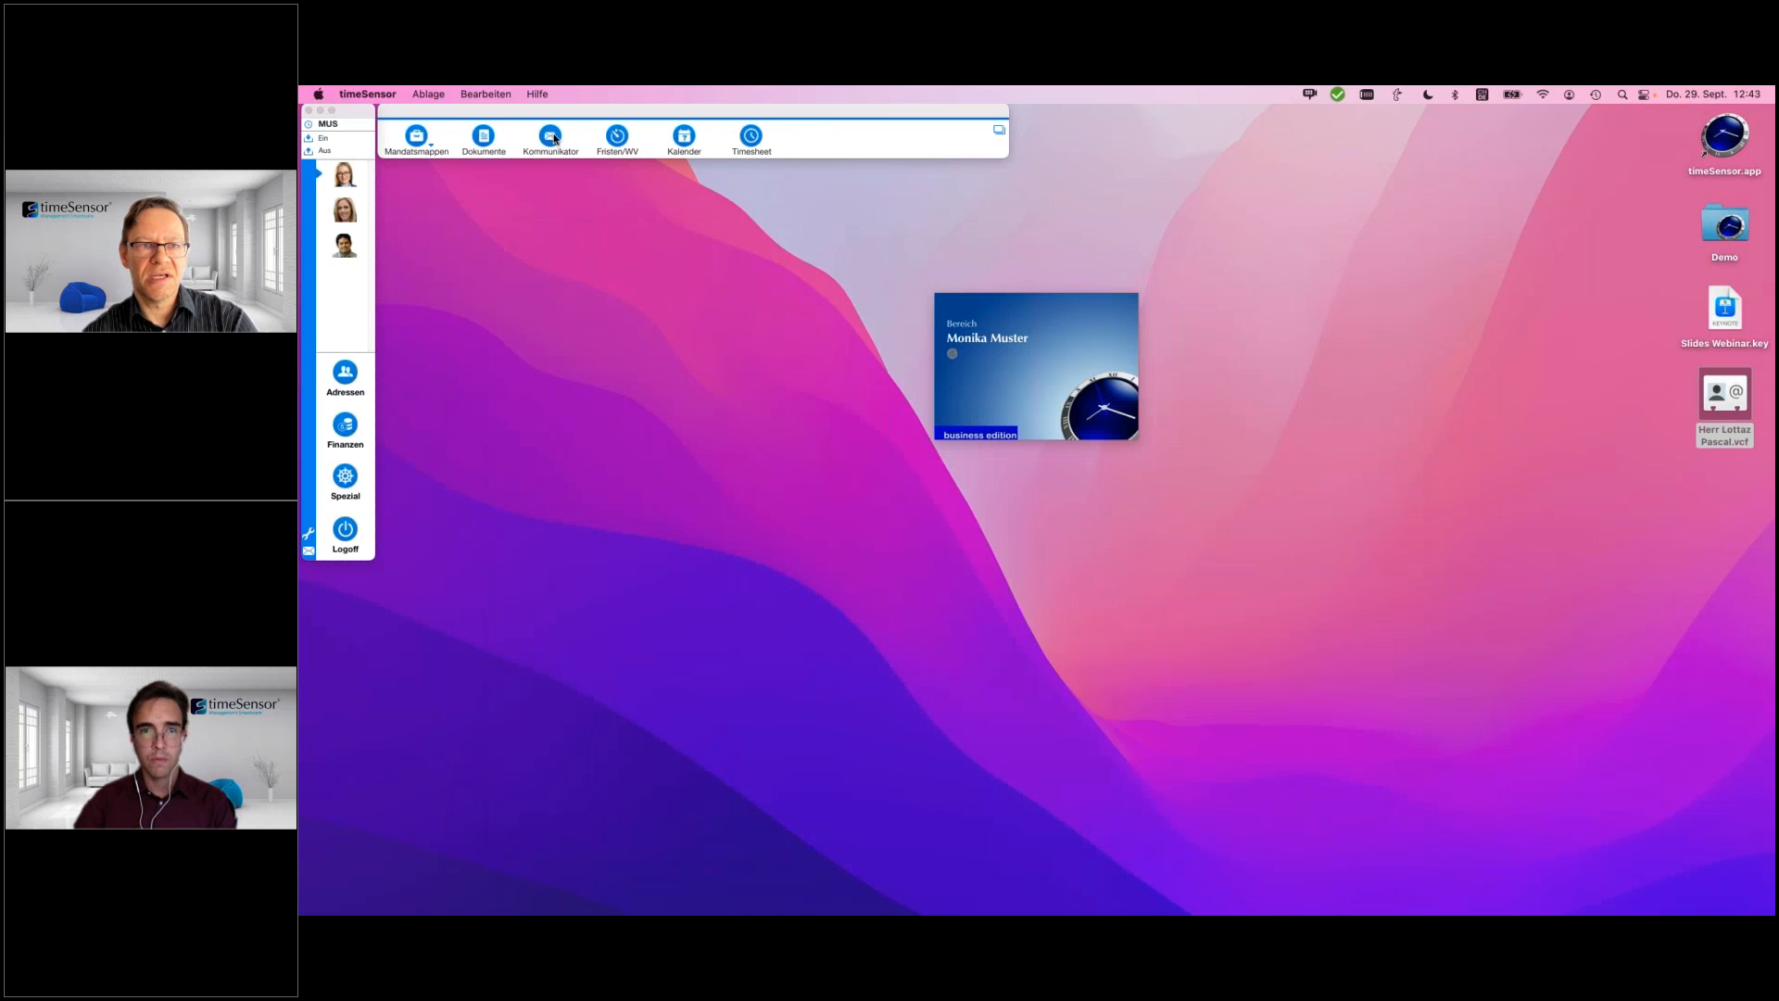
left_click(551, 138)
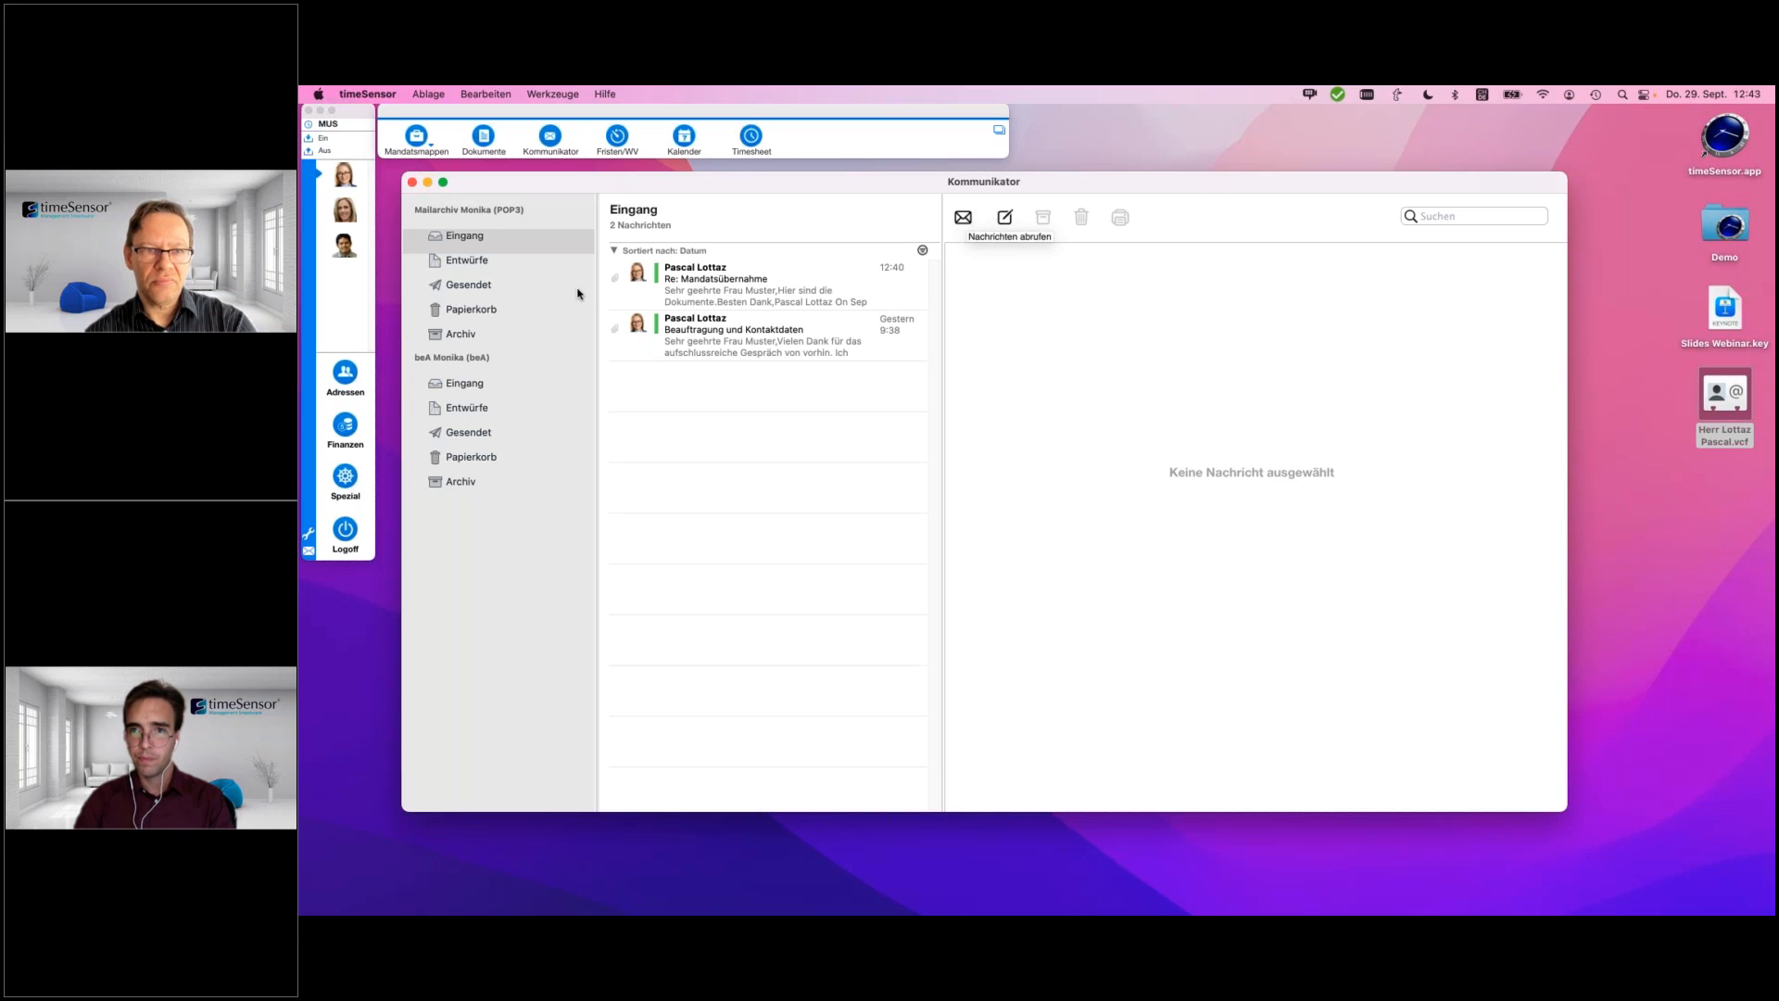
left_click(476, 286)
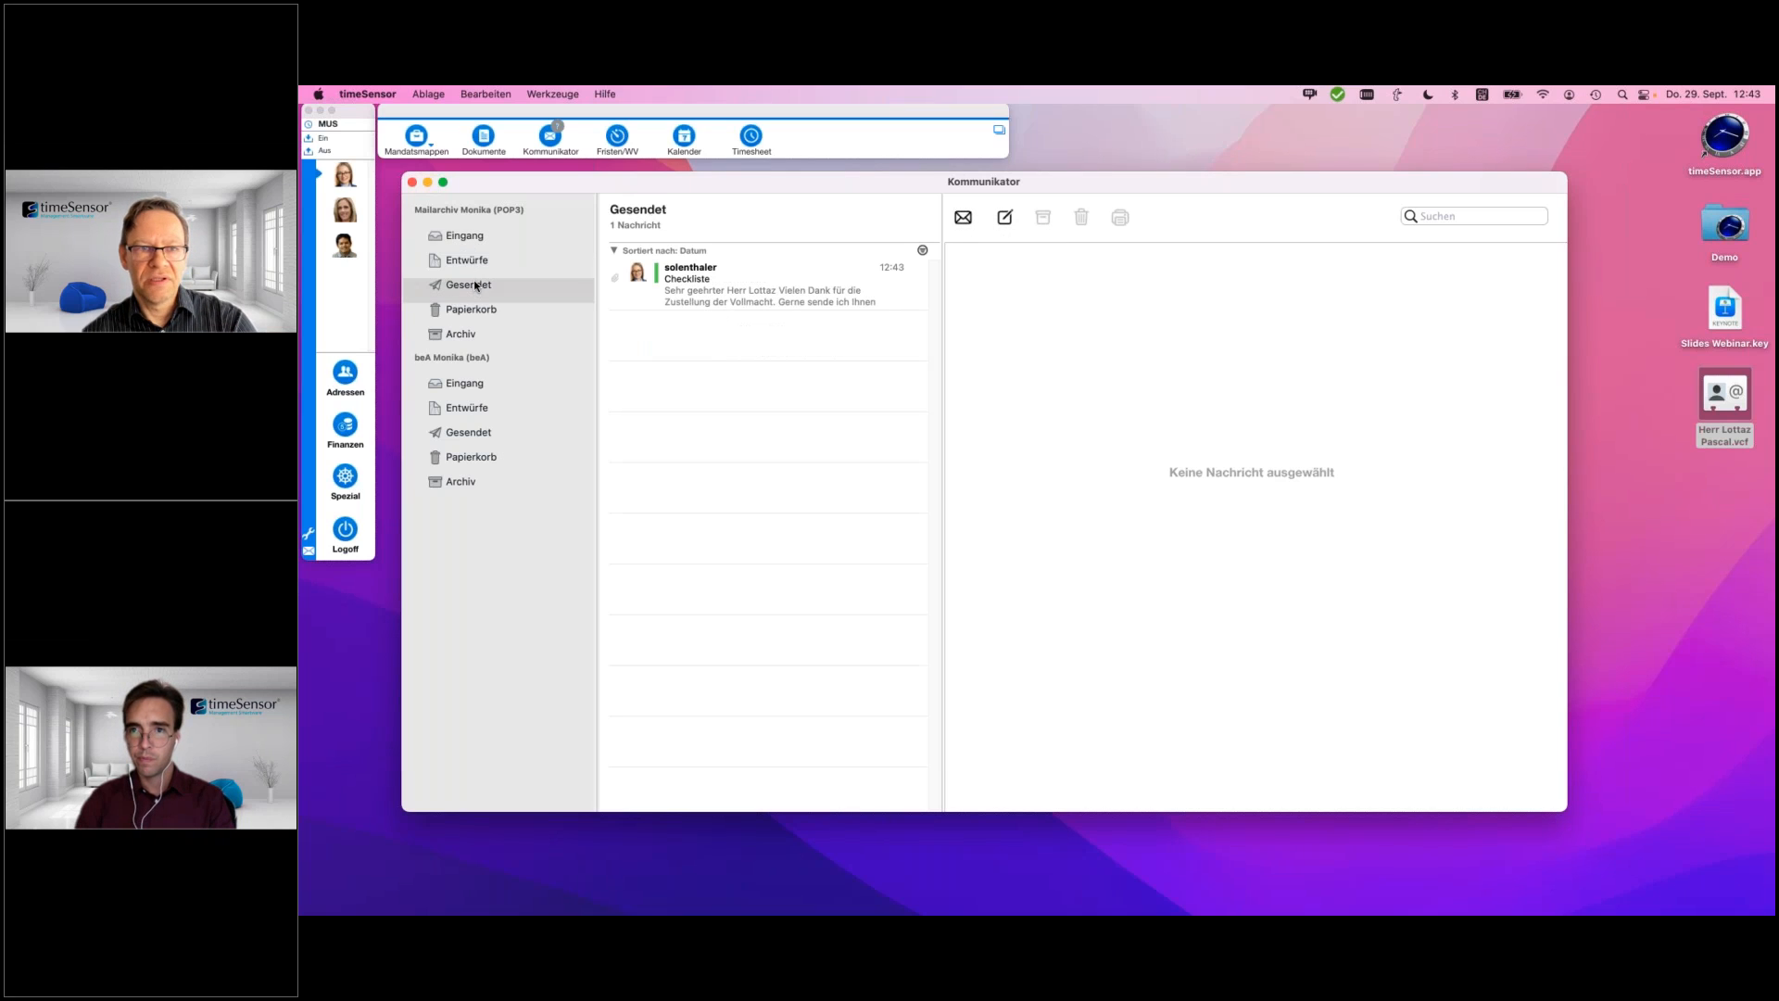
left_click(687, 293)
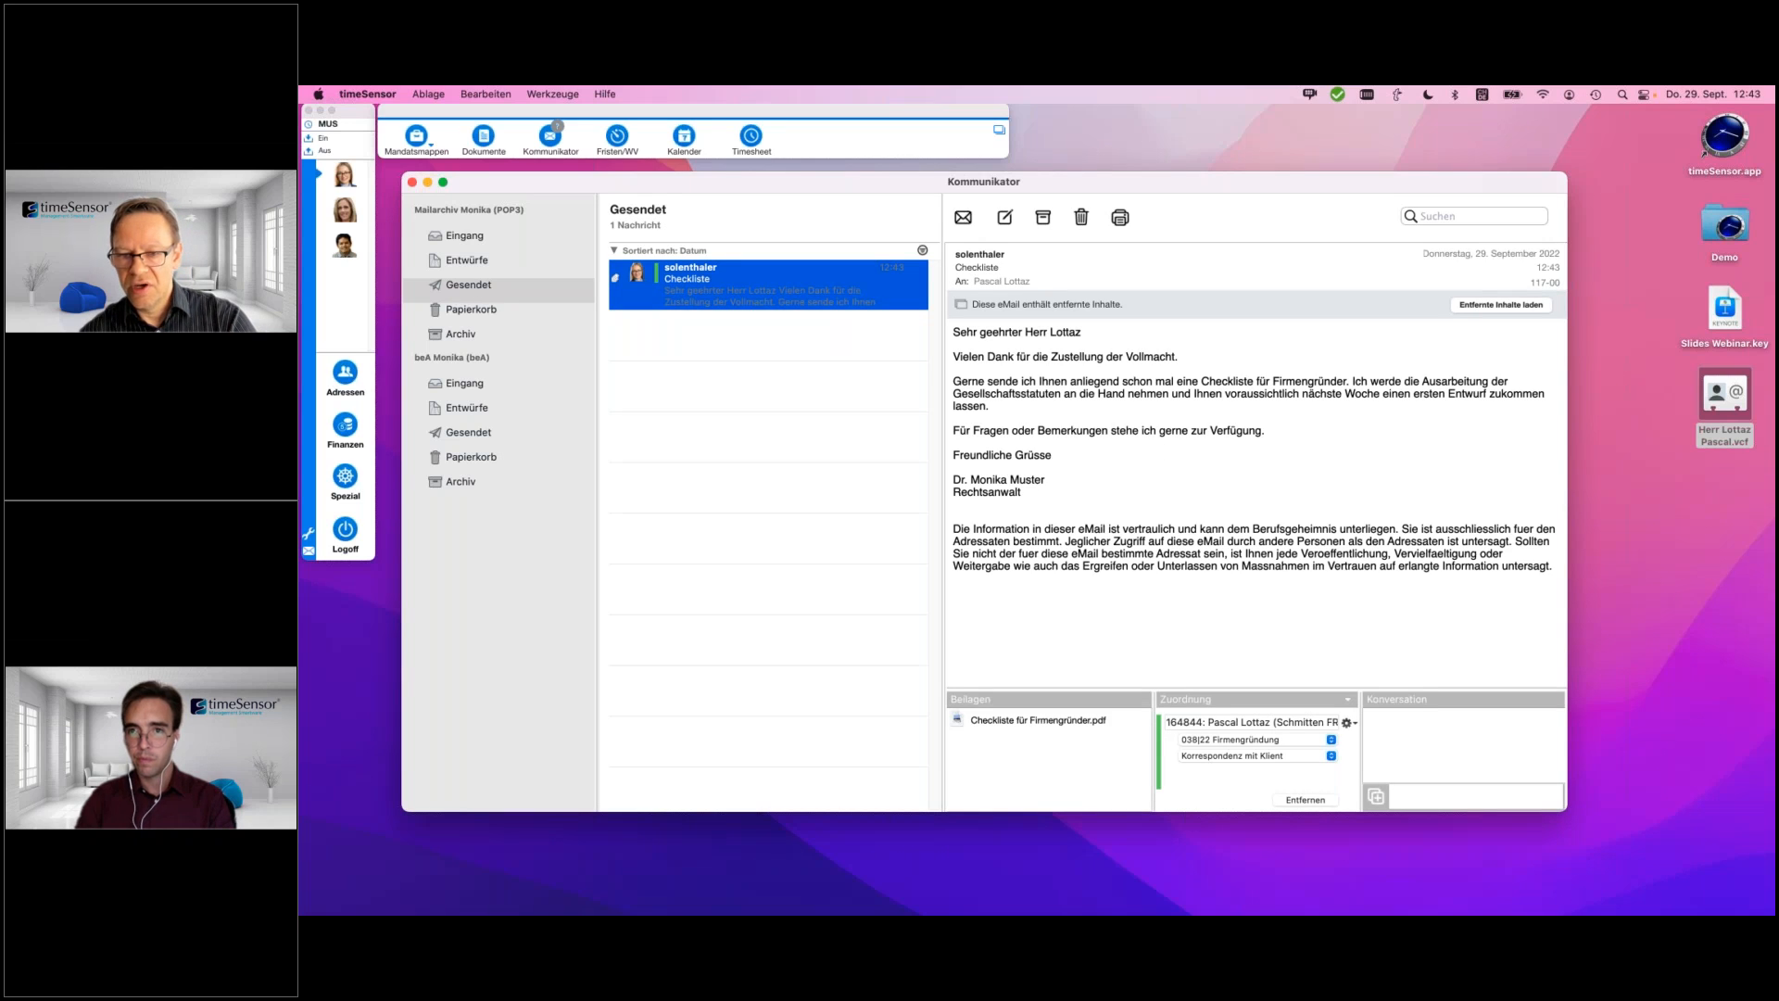
- Open the dossier assigned to the sent email, close it with saving, and close the Kommunikator
left_click(1347, 722)
left_click(1381, 706)
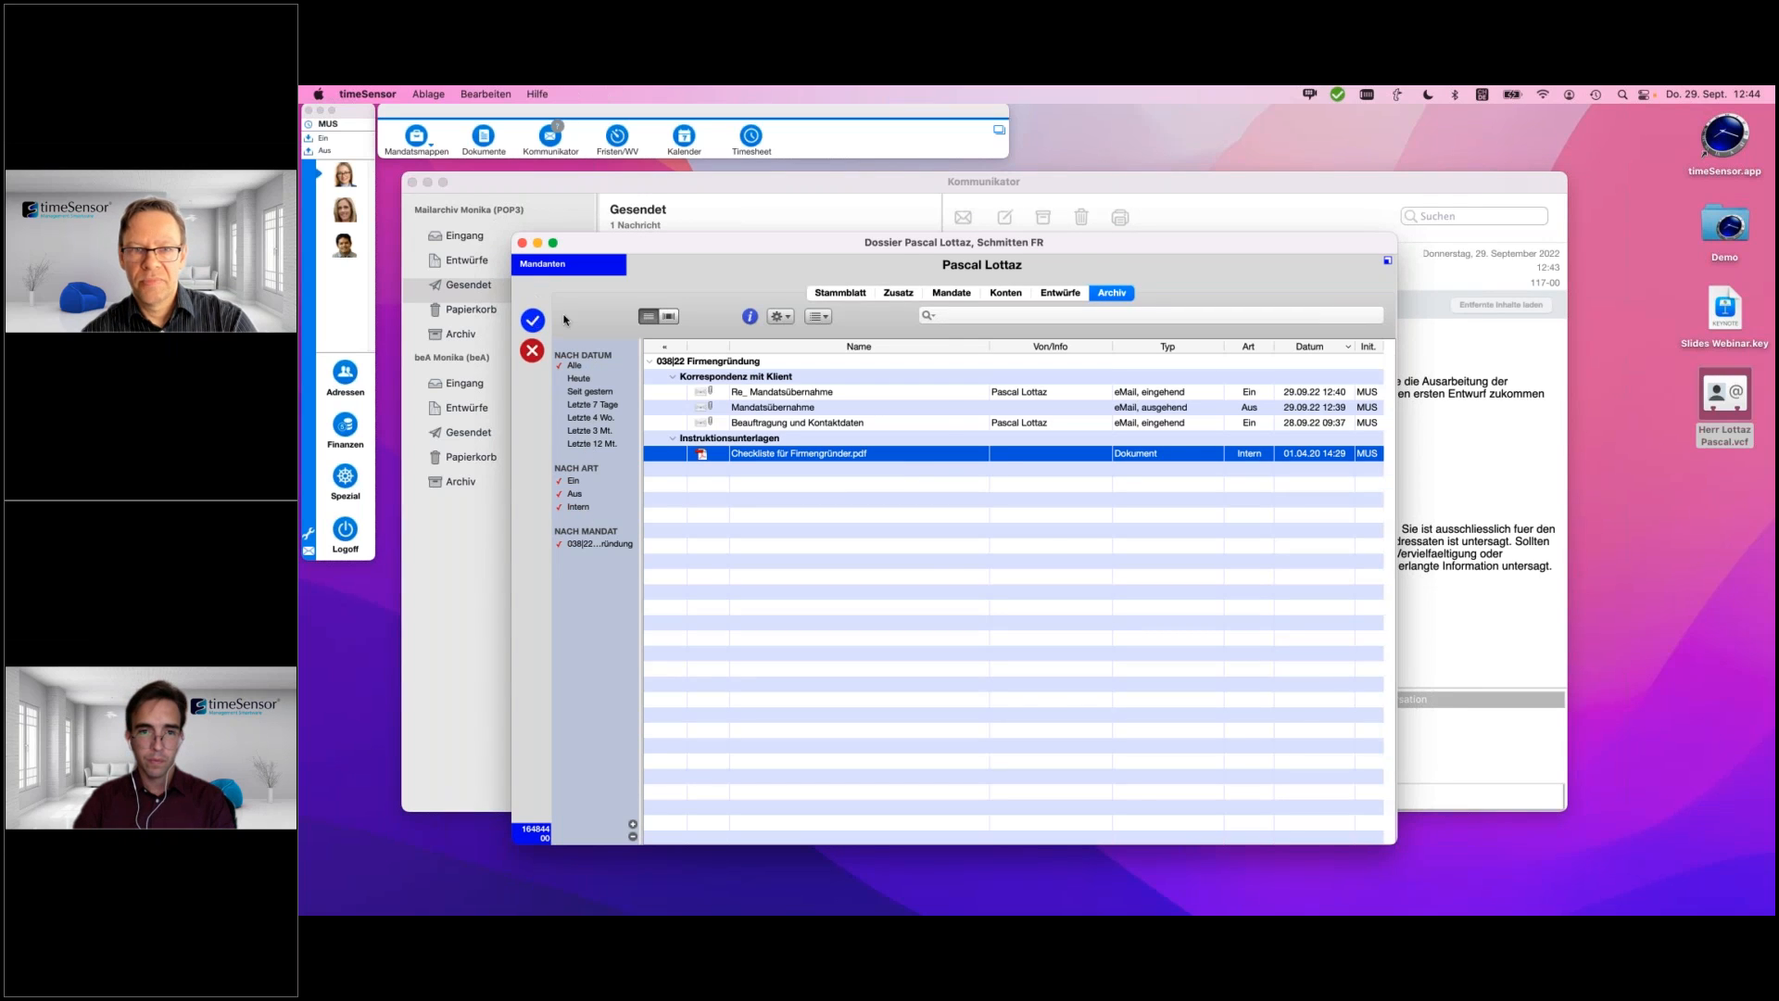
left_click(533, 321)
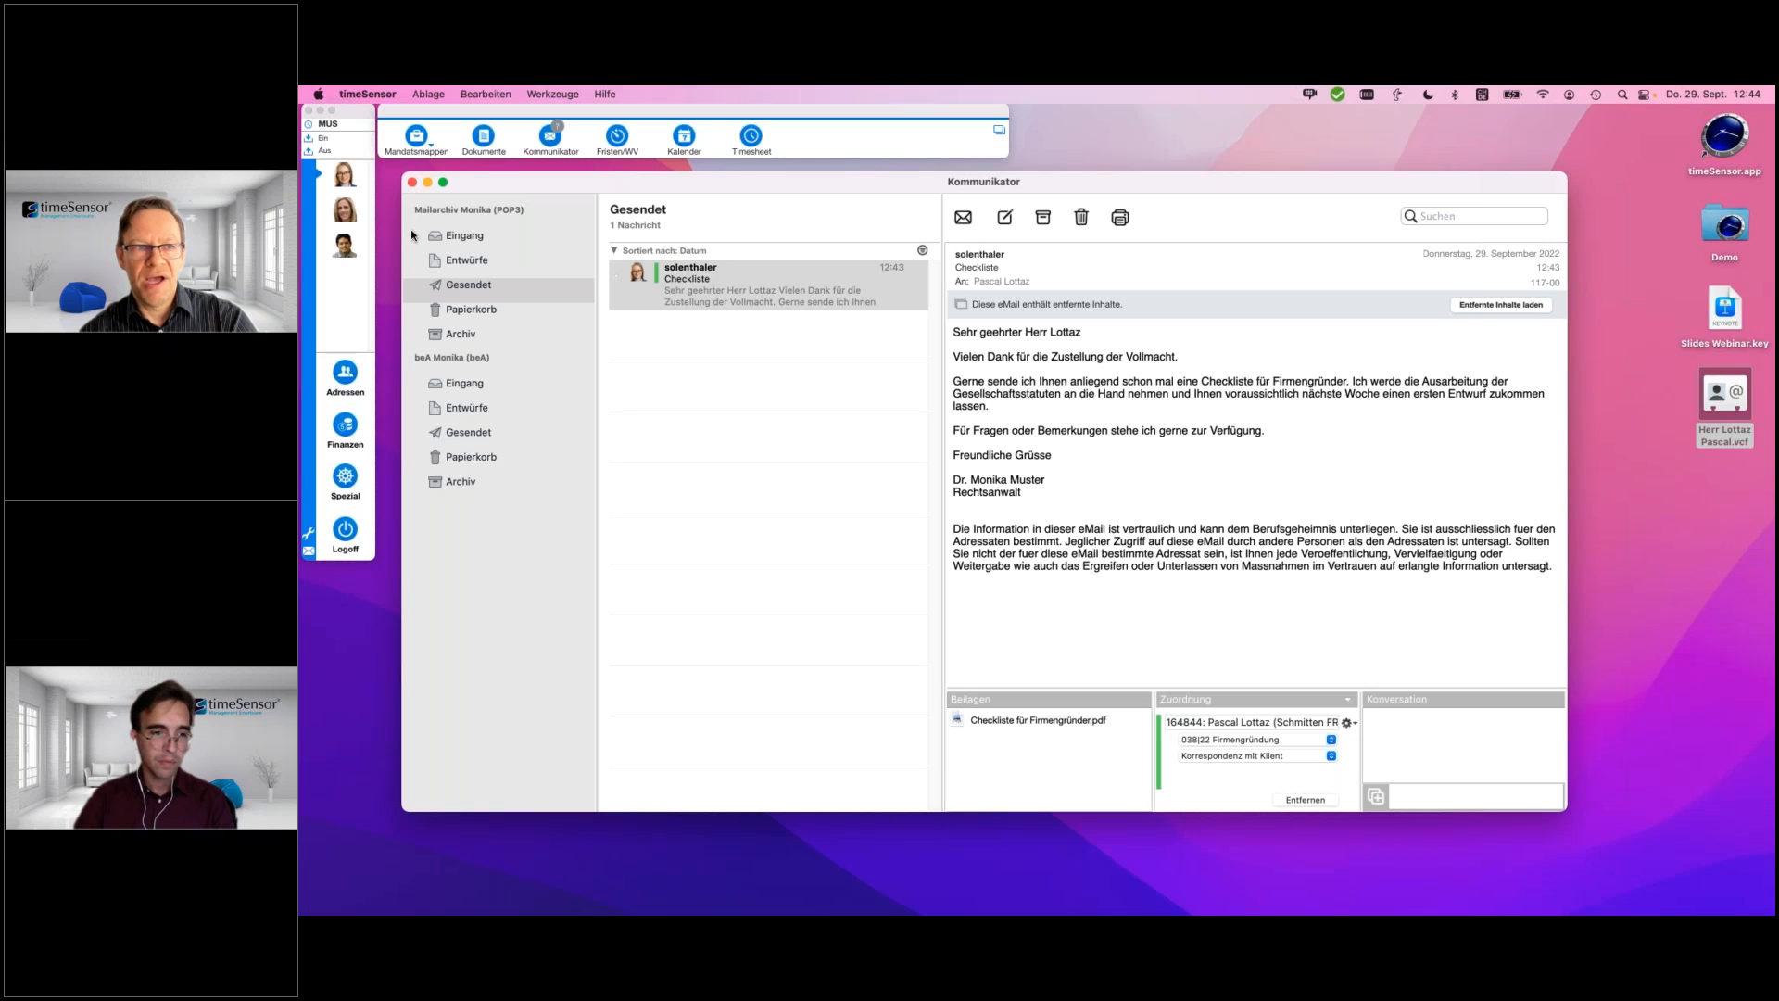
left_click(413, 183)
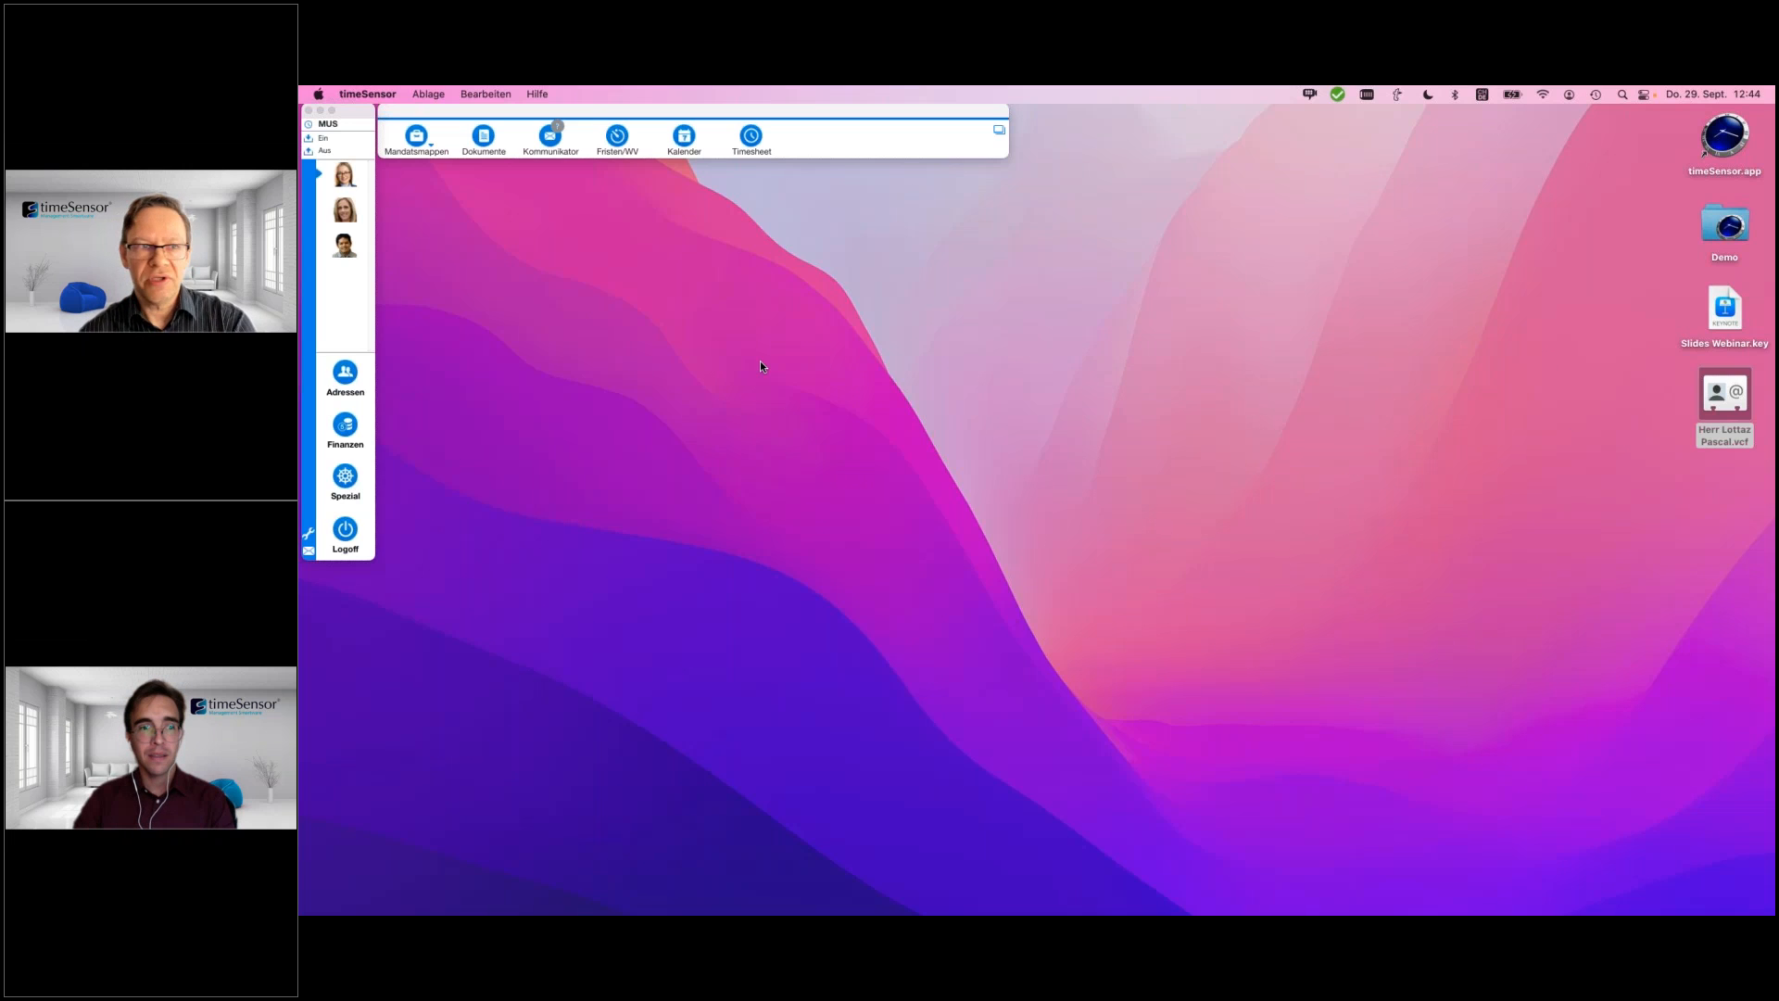
- Check the Kommunikator's Eingang folder for a new reply and close the Kommunikator
left_click(546, 139)
left_click(487, 241)
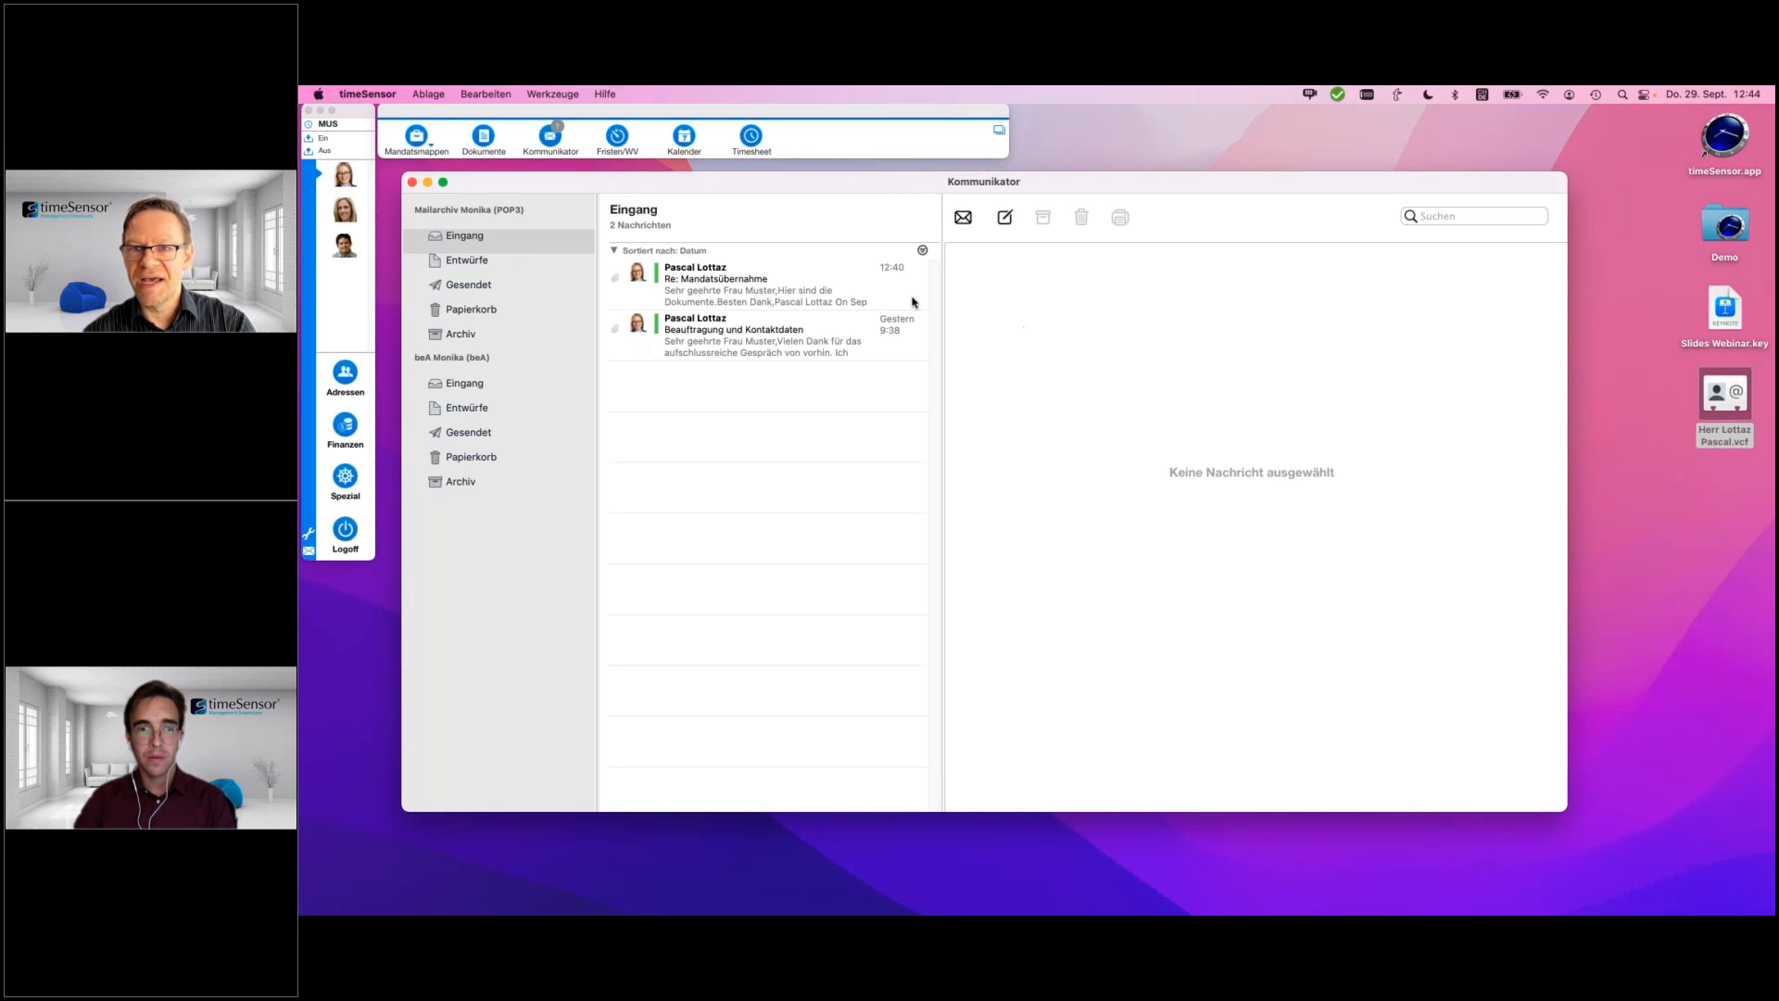
left_click(413, 182)
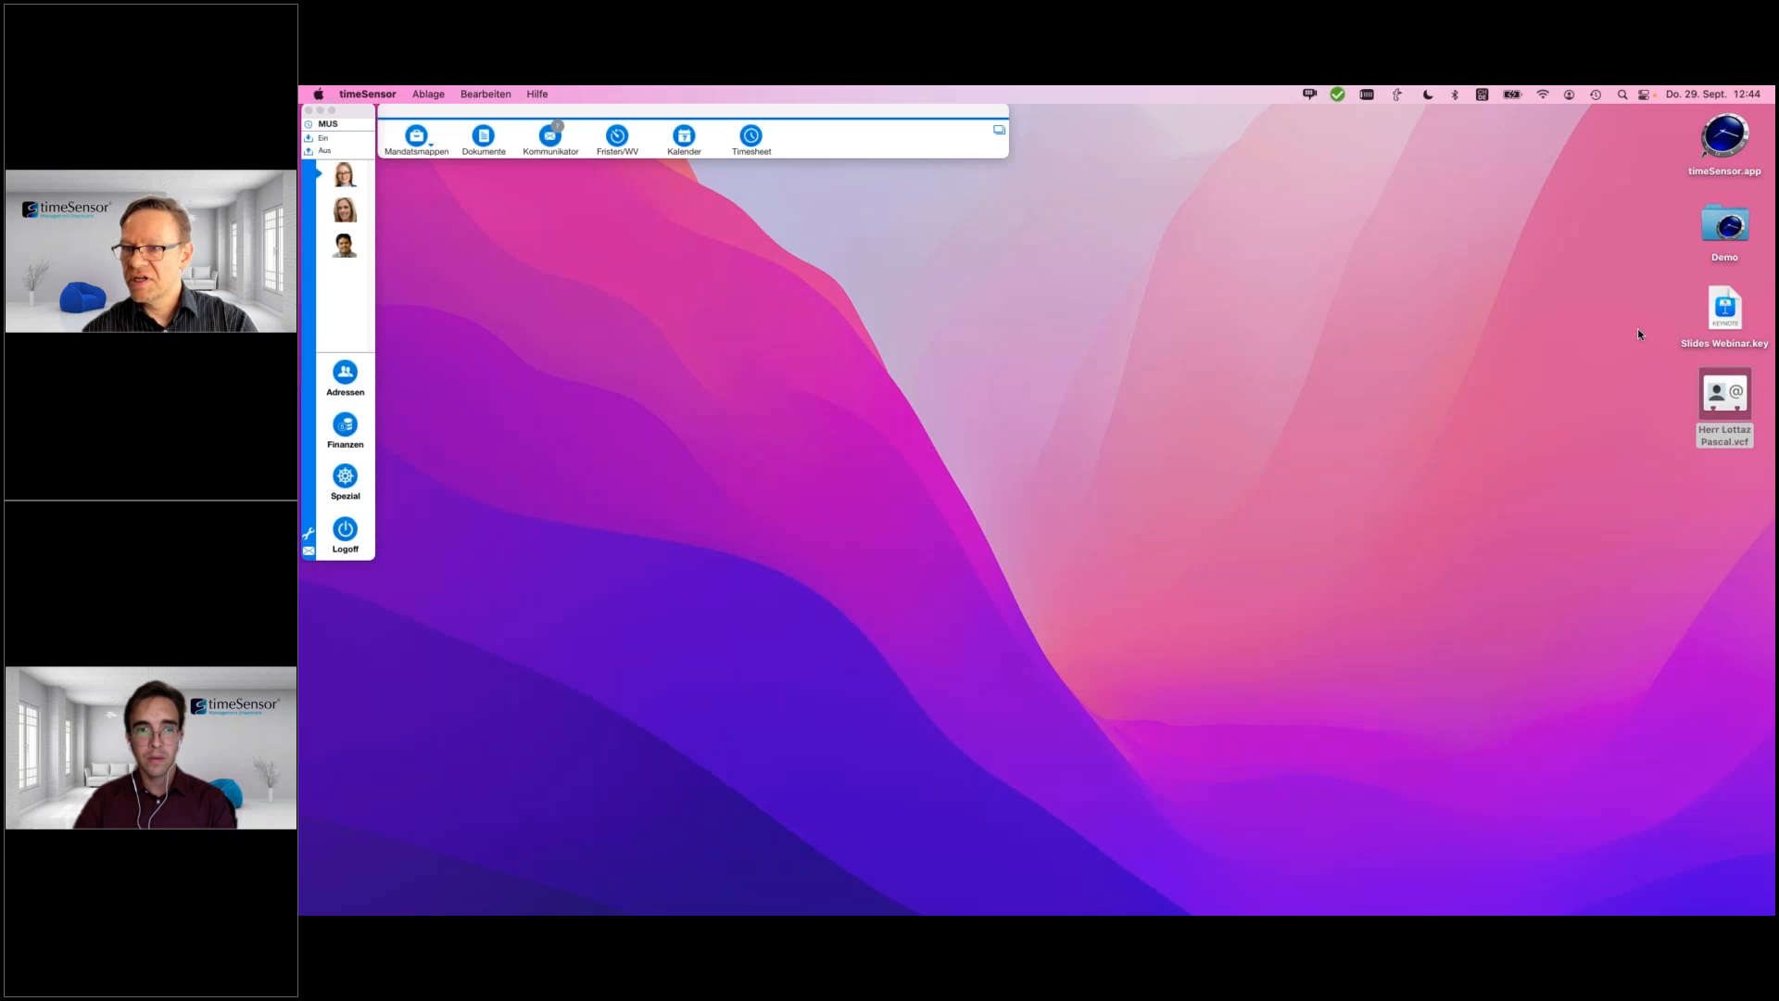
- Open the Keynote presentation "Slides Webinar.key" and start the slideshow at the slide "Zusammenfassung"
double_click(1721, 312)
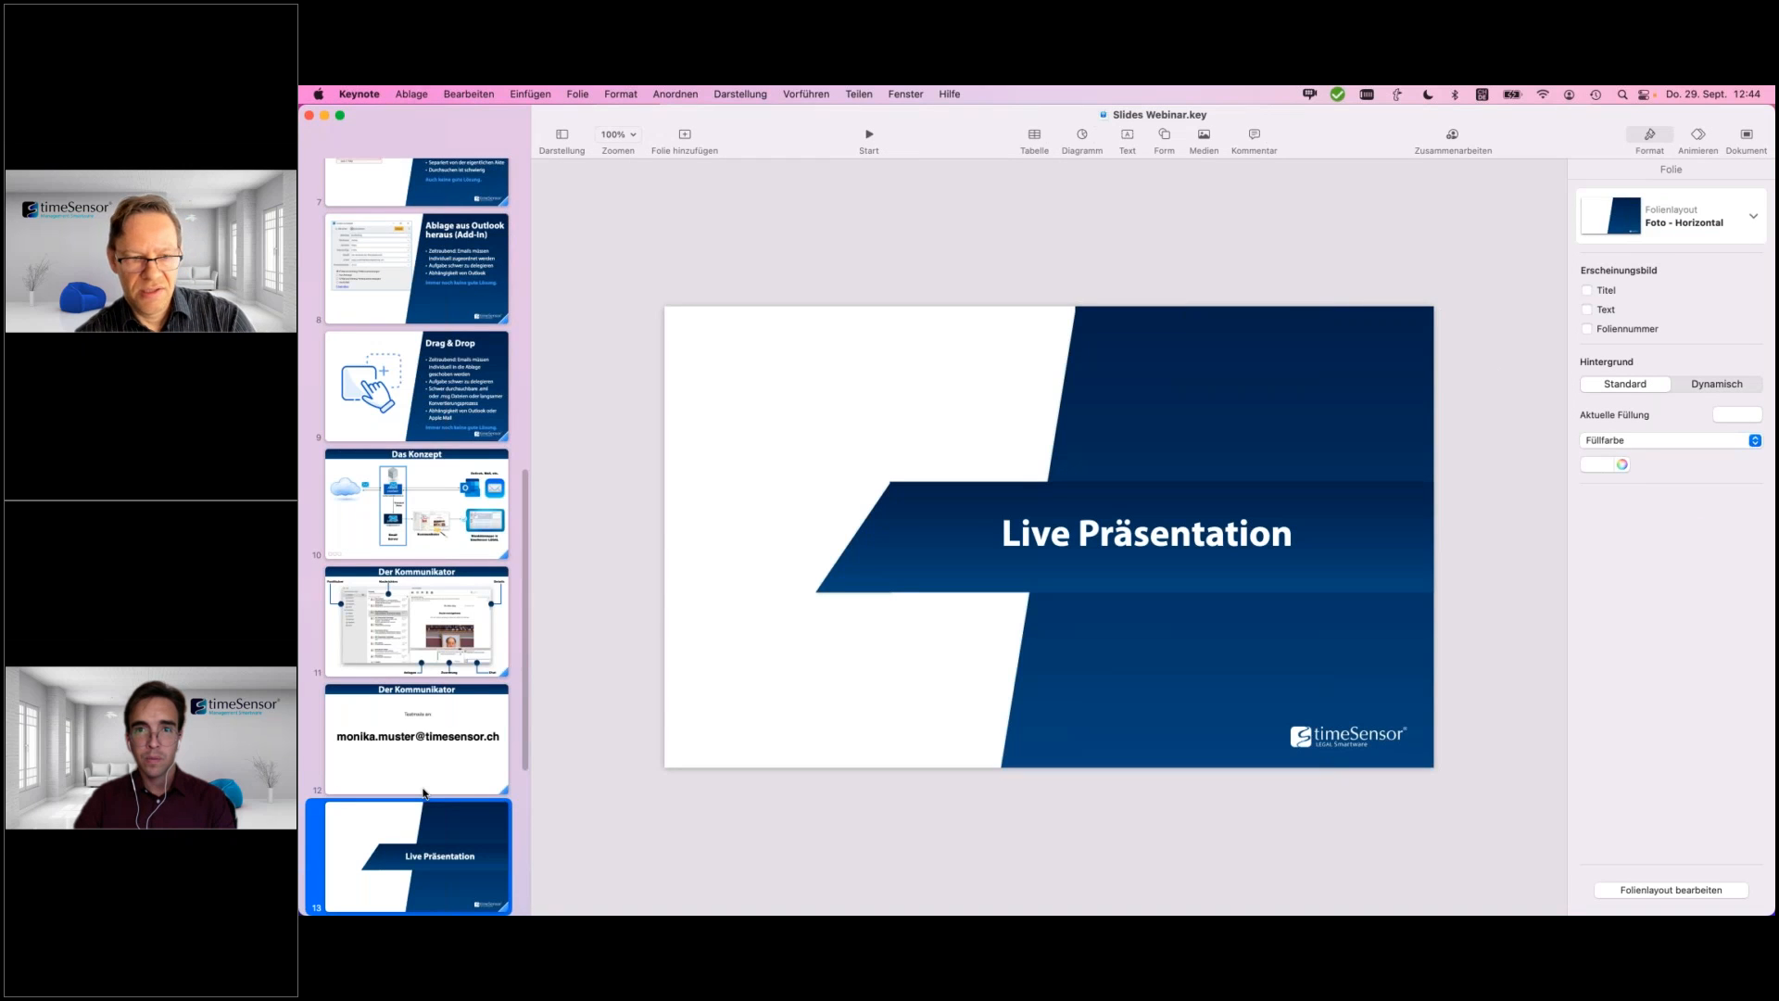
scroll(424, 794, "down", 3)
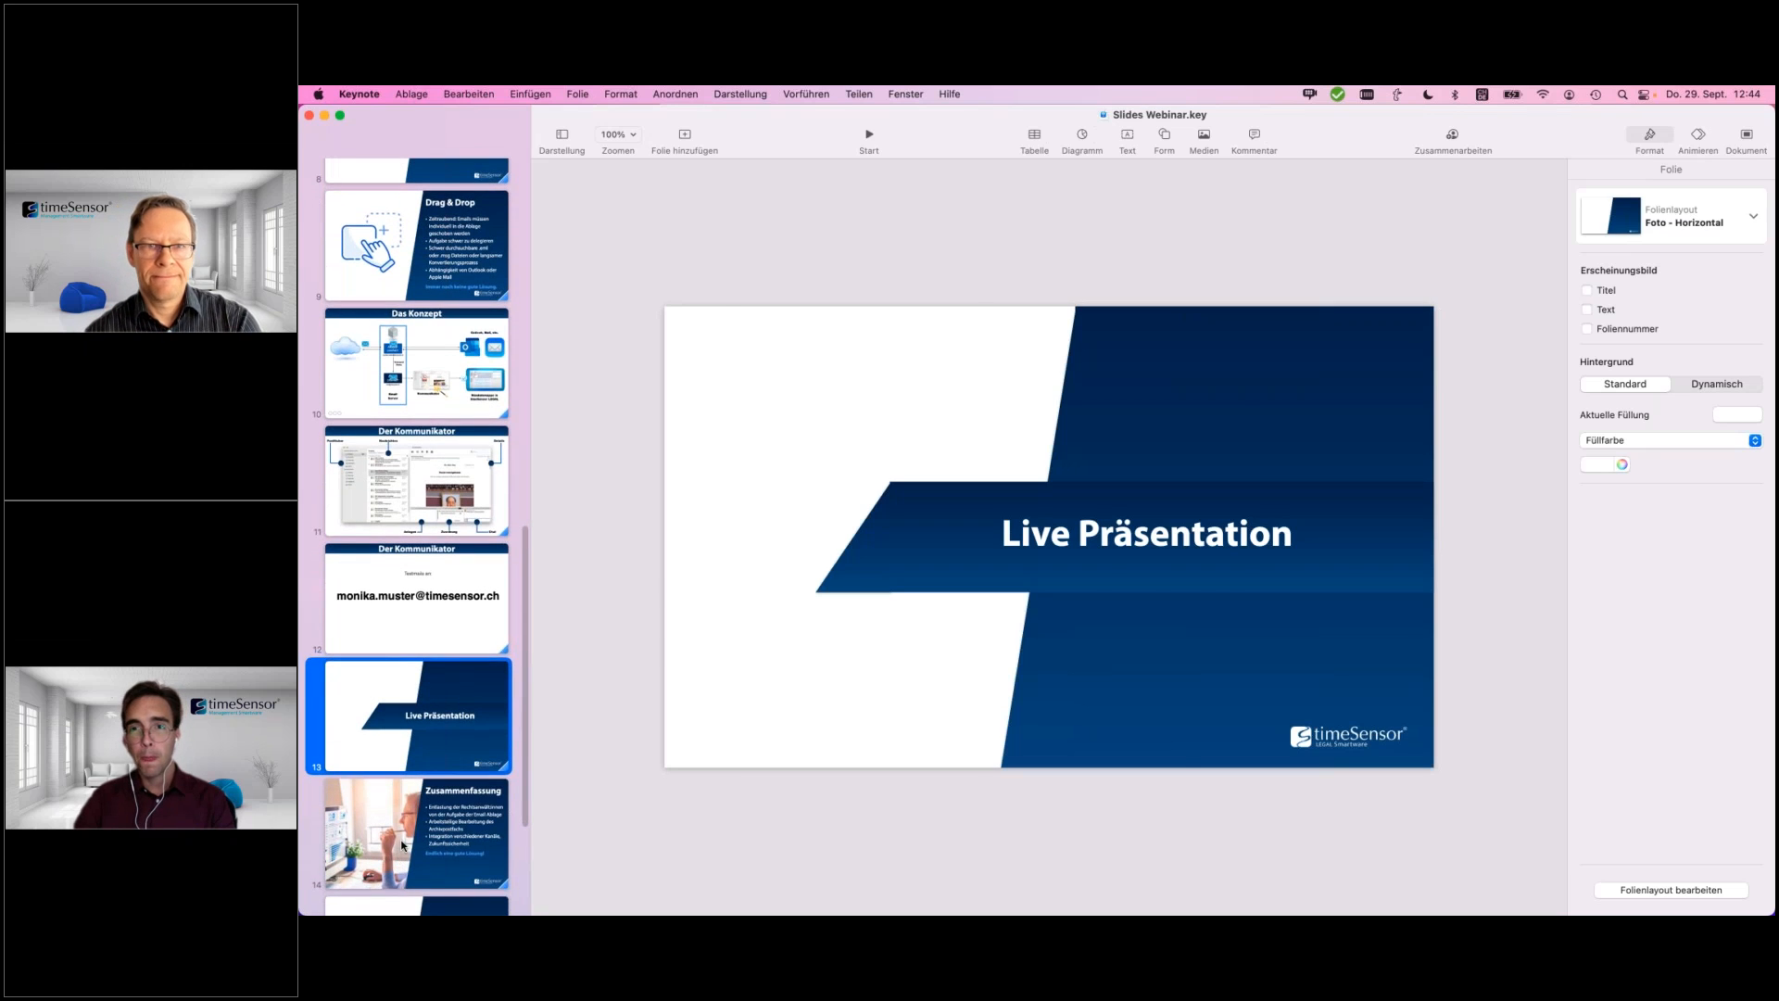
left_click(403, 845)
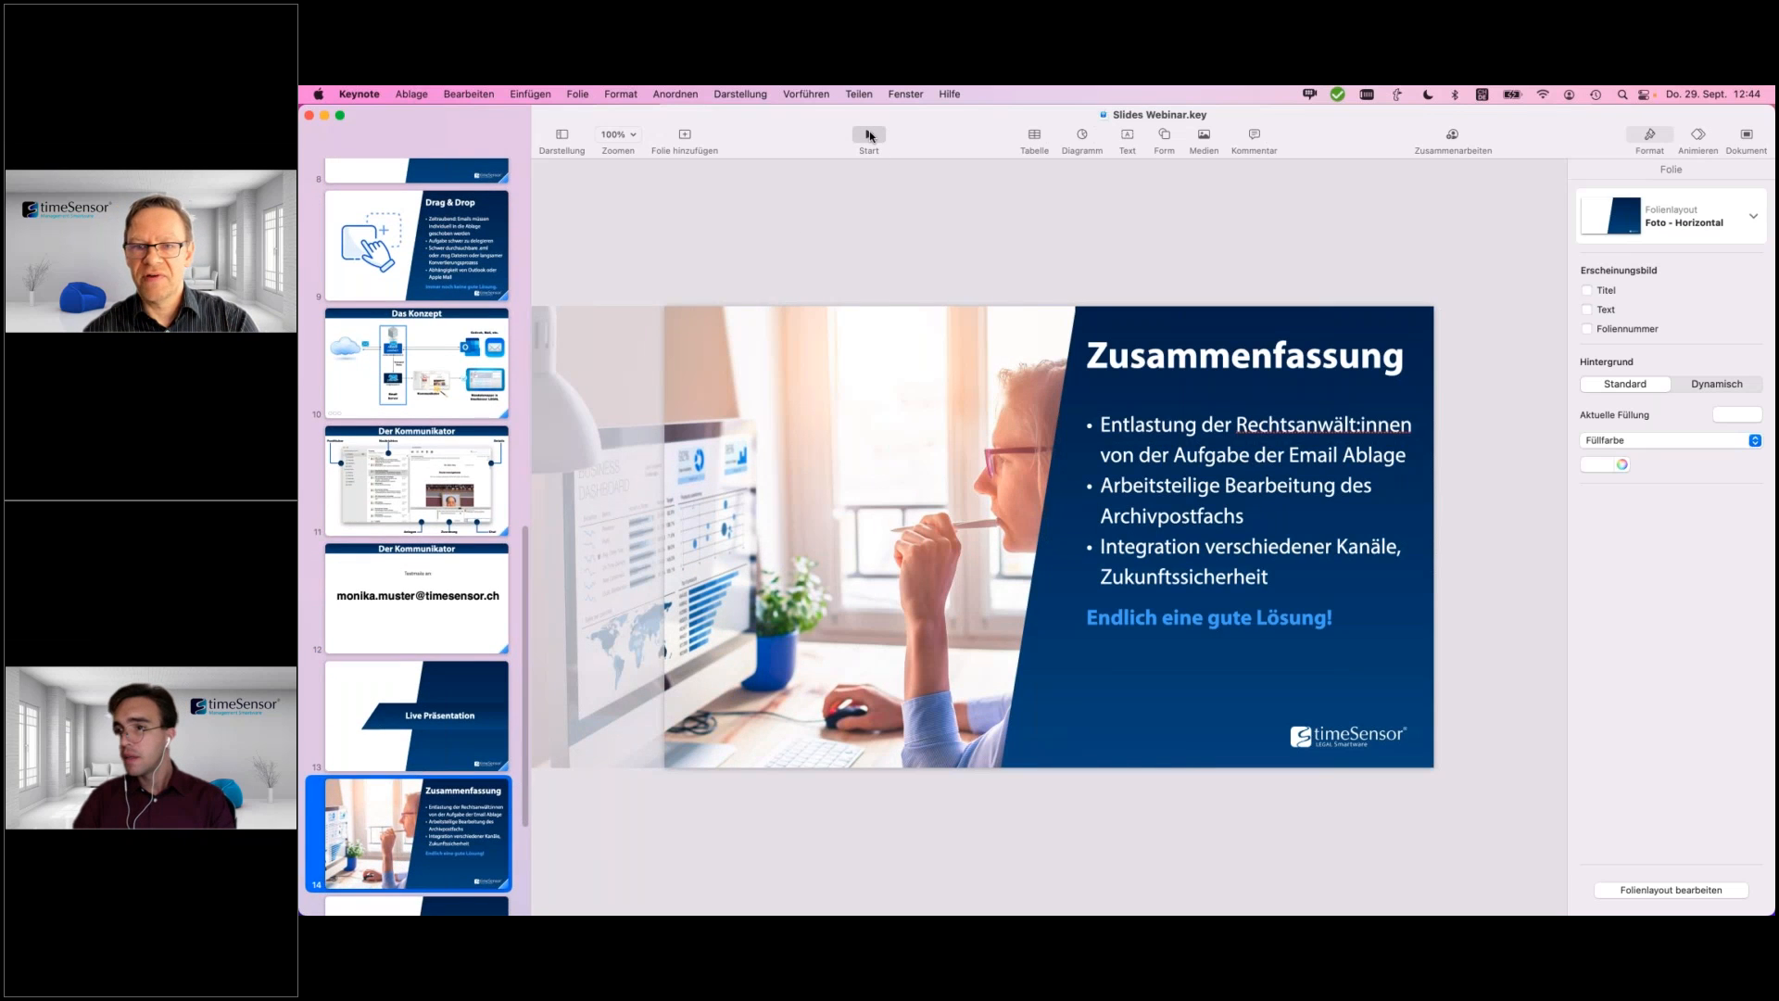
left_click(869, 135)
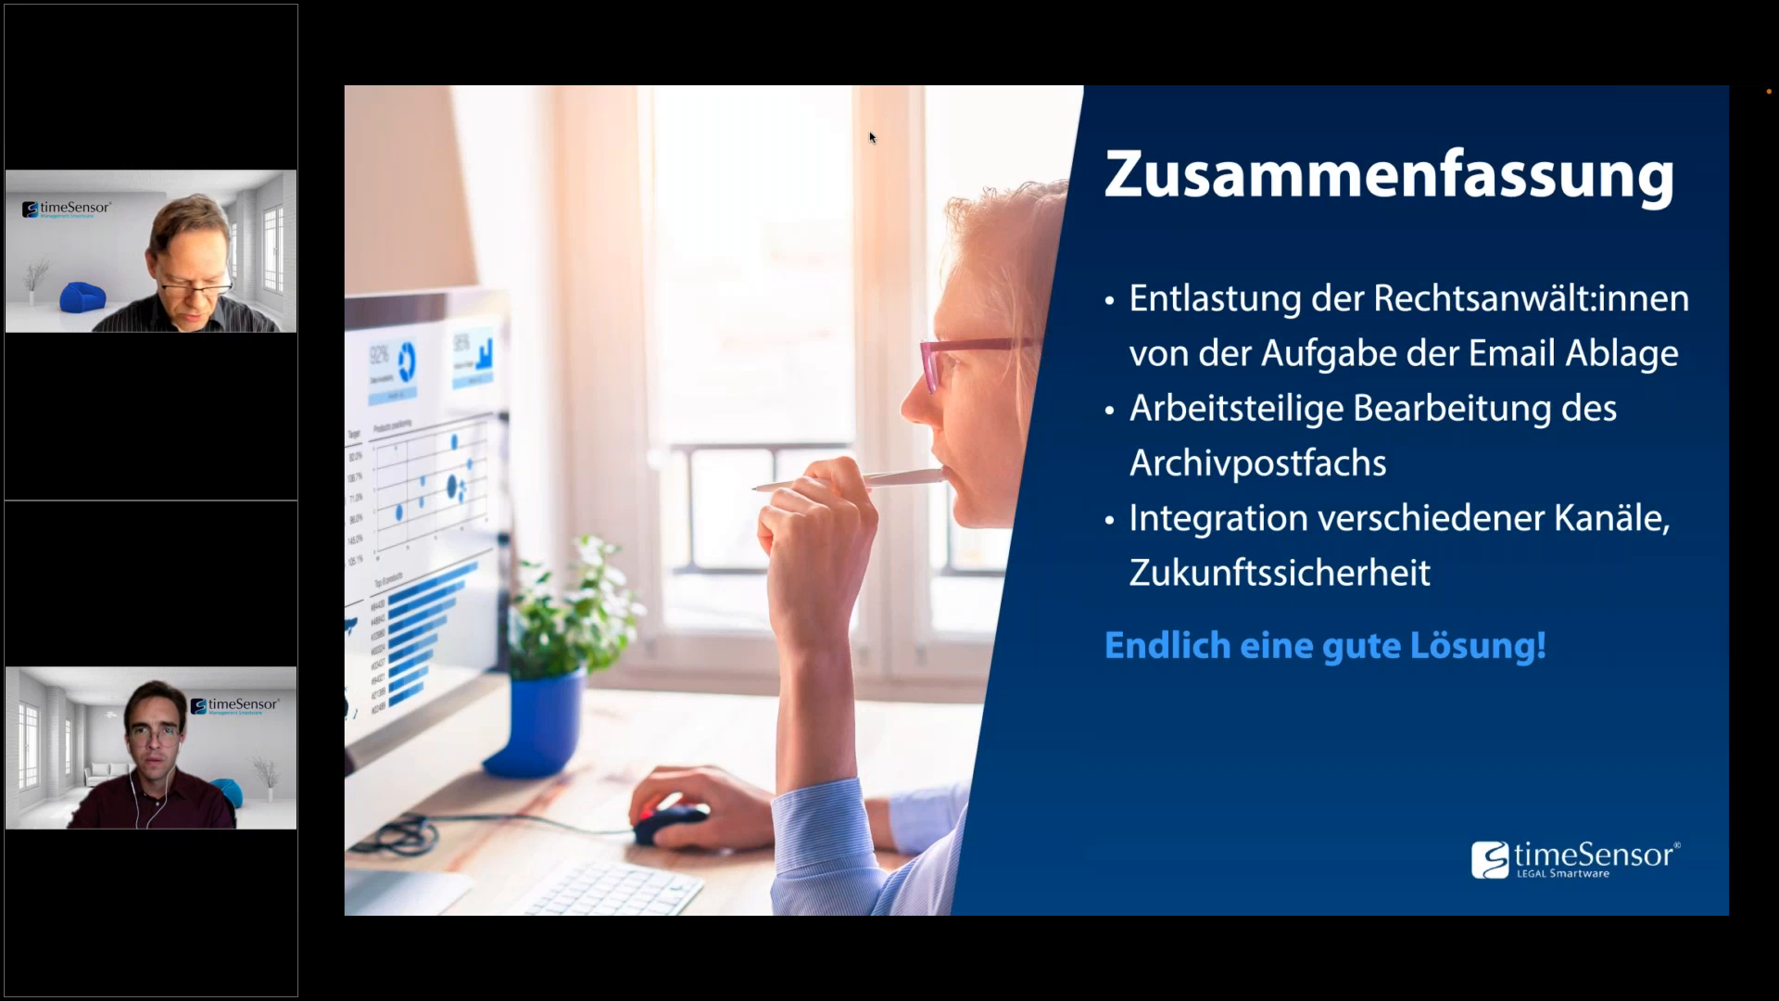
- End the slideshow, minimise the presentation, and switch back to the Kommunikator's Eingang in timeSensor
key("Escape")
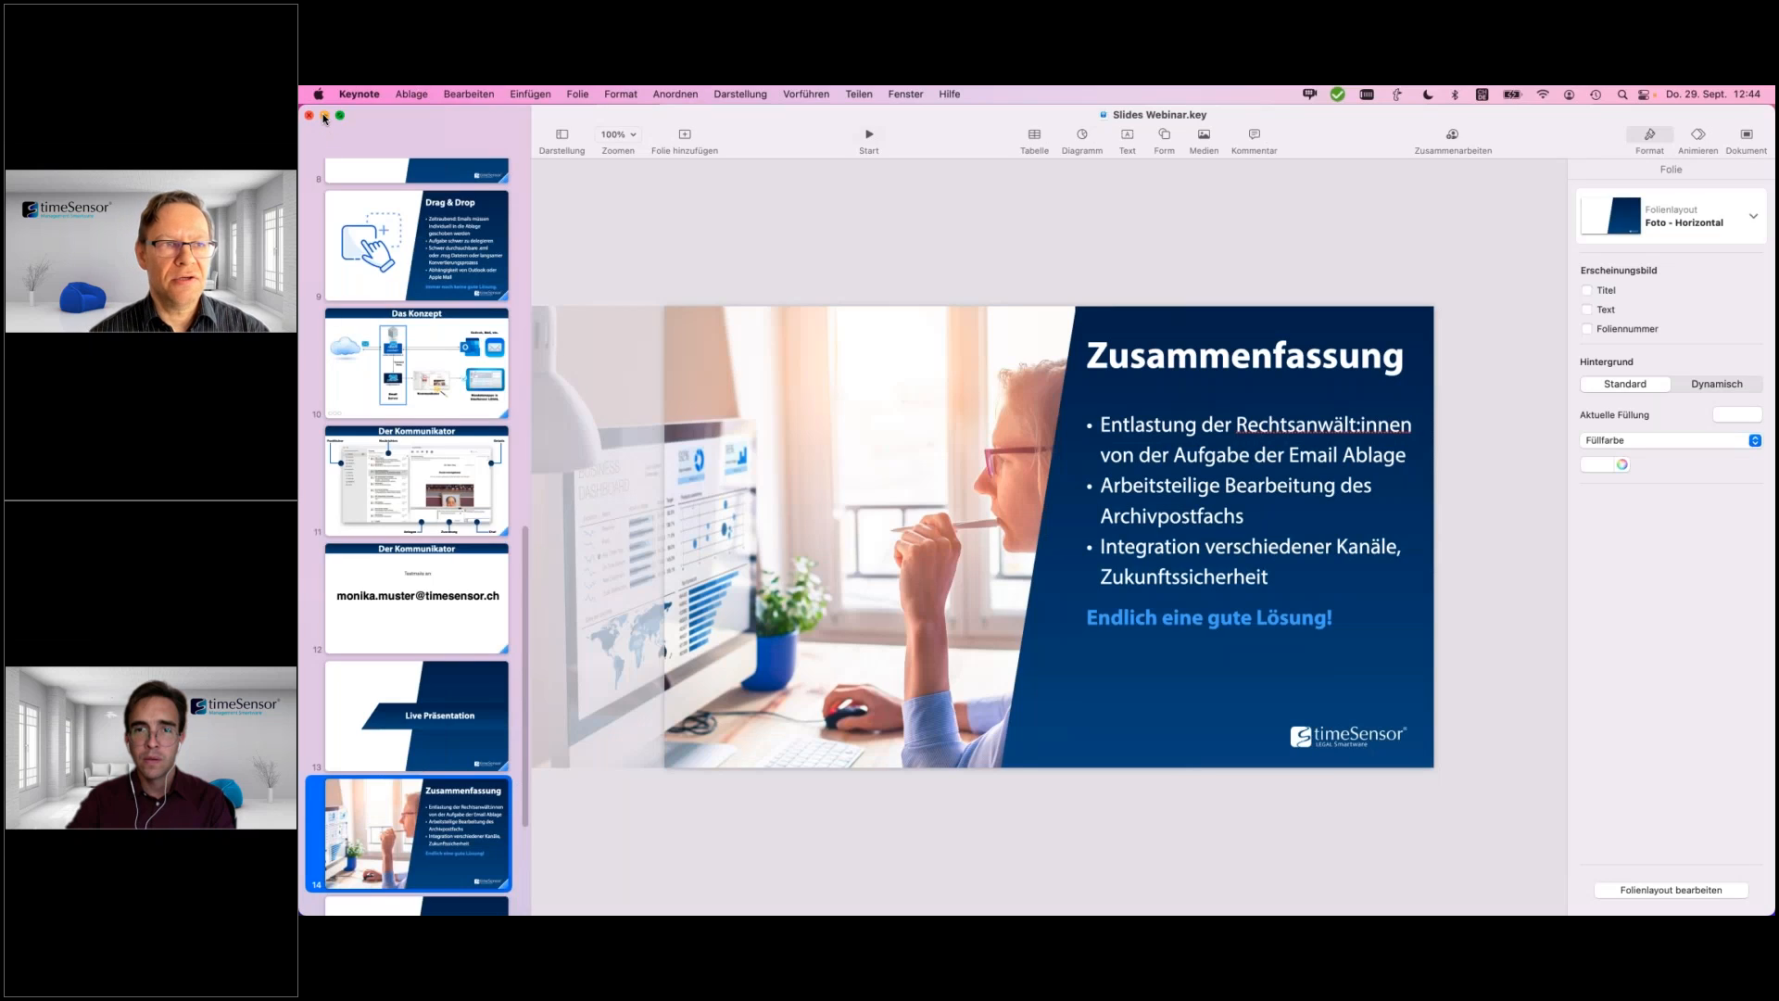
key("super+m")
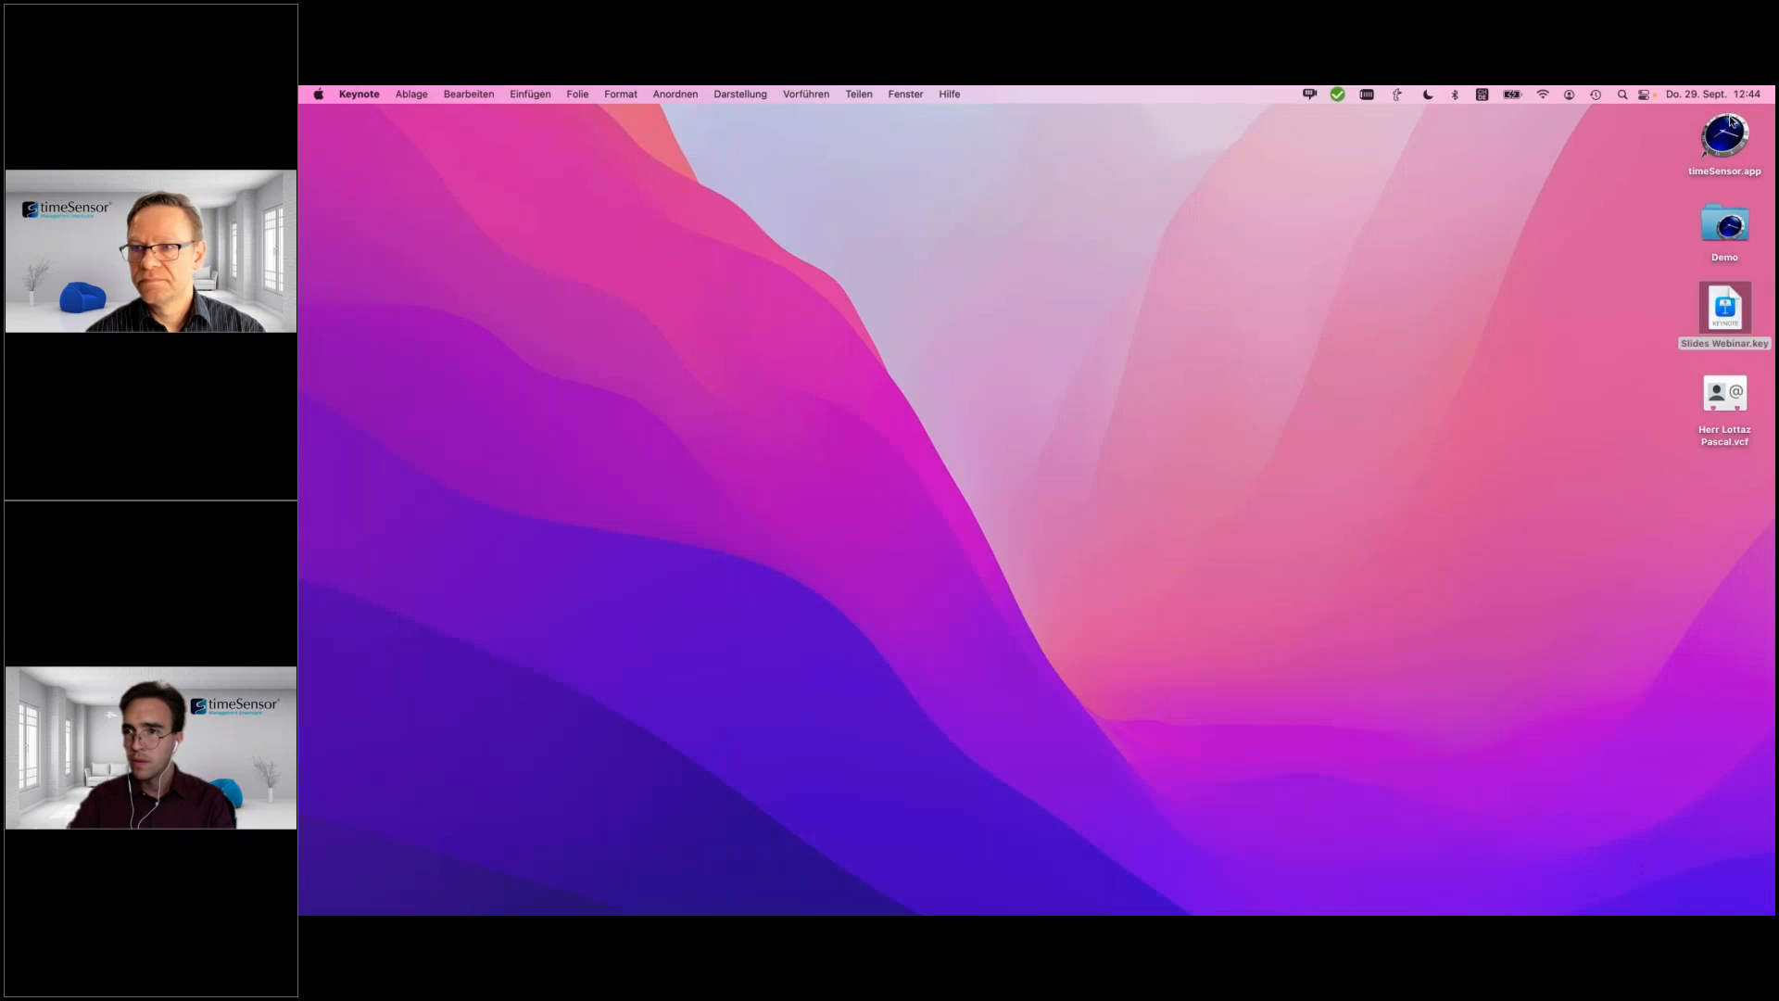
double_click(1728, 130)
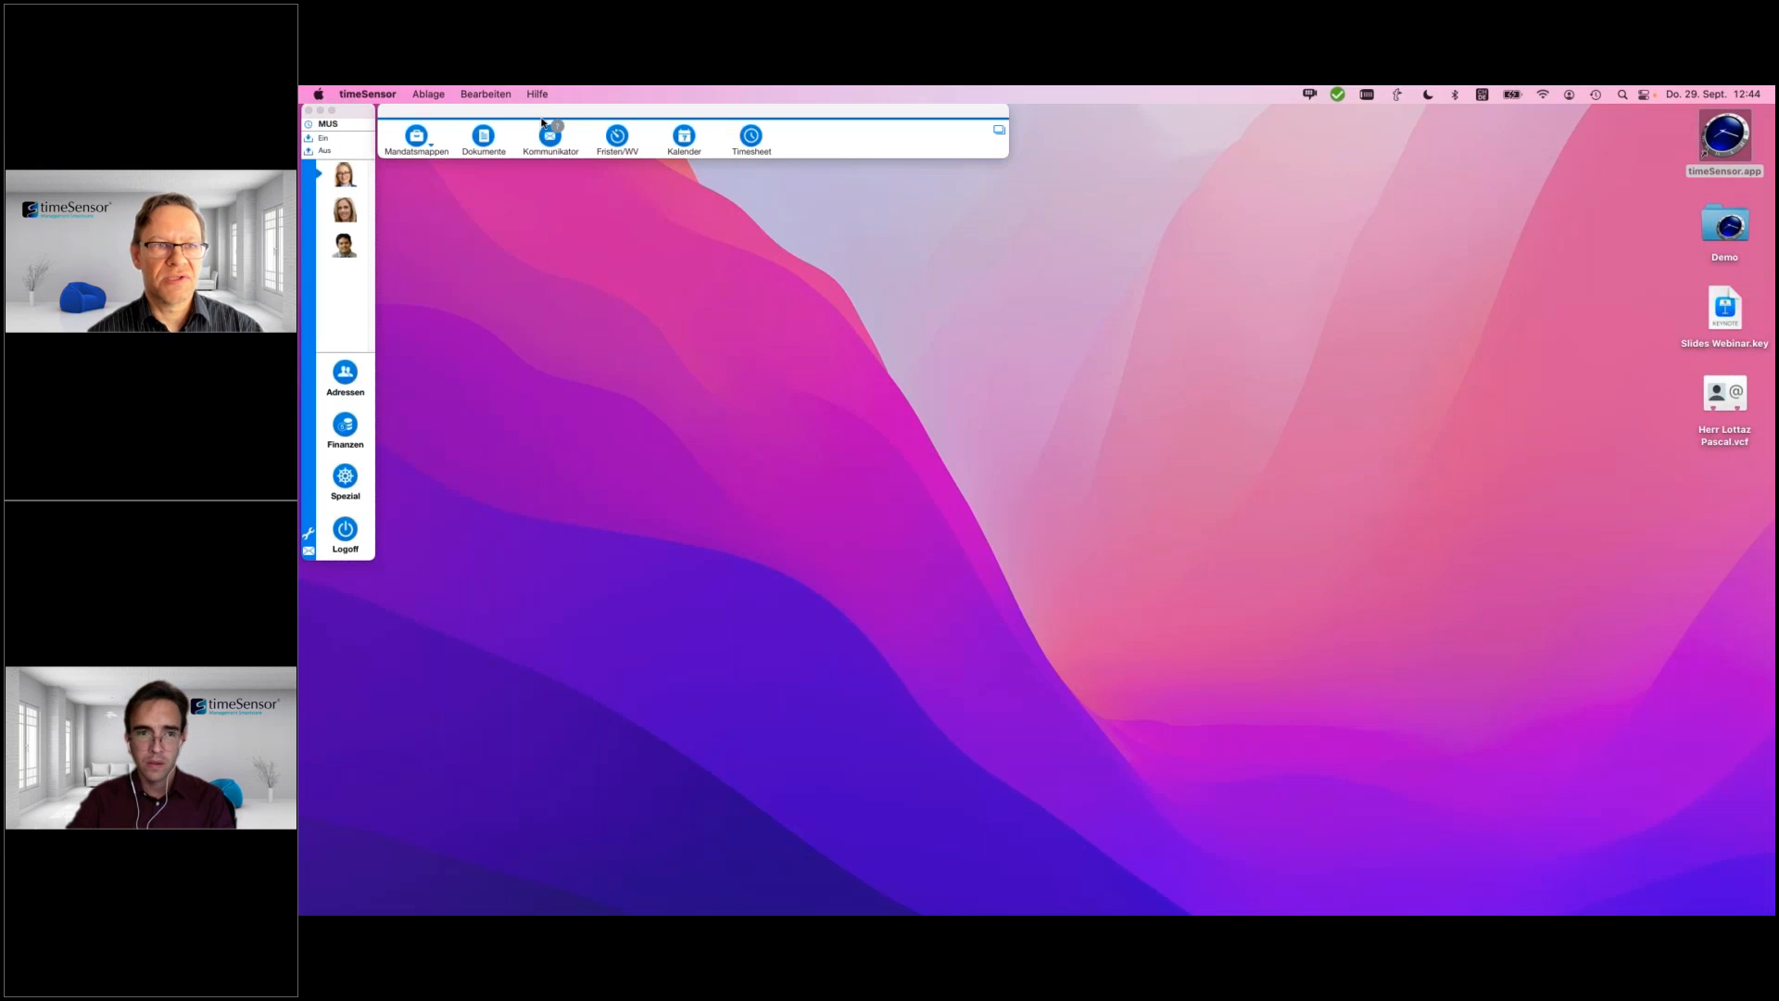
left_click(550, 136)
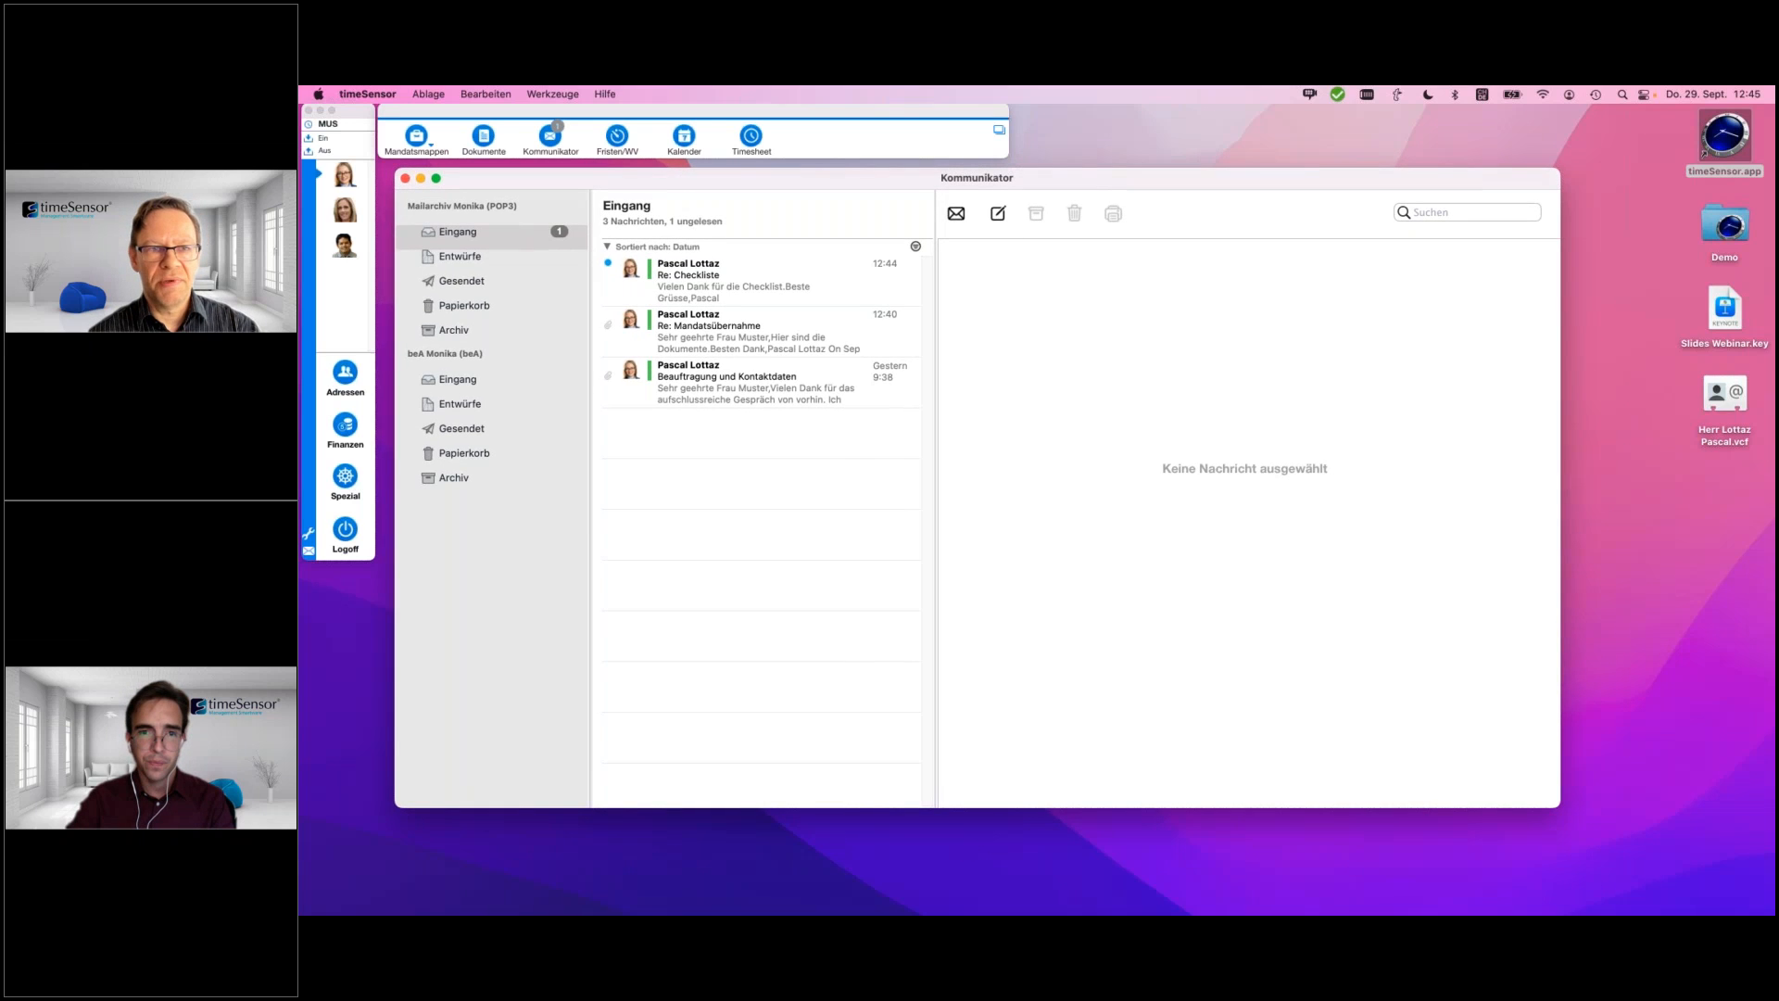
left_click(551, 95)
left_click(560, 119)
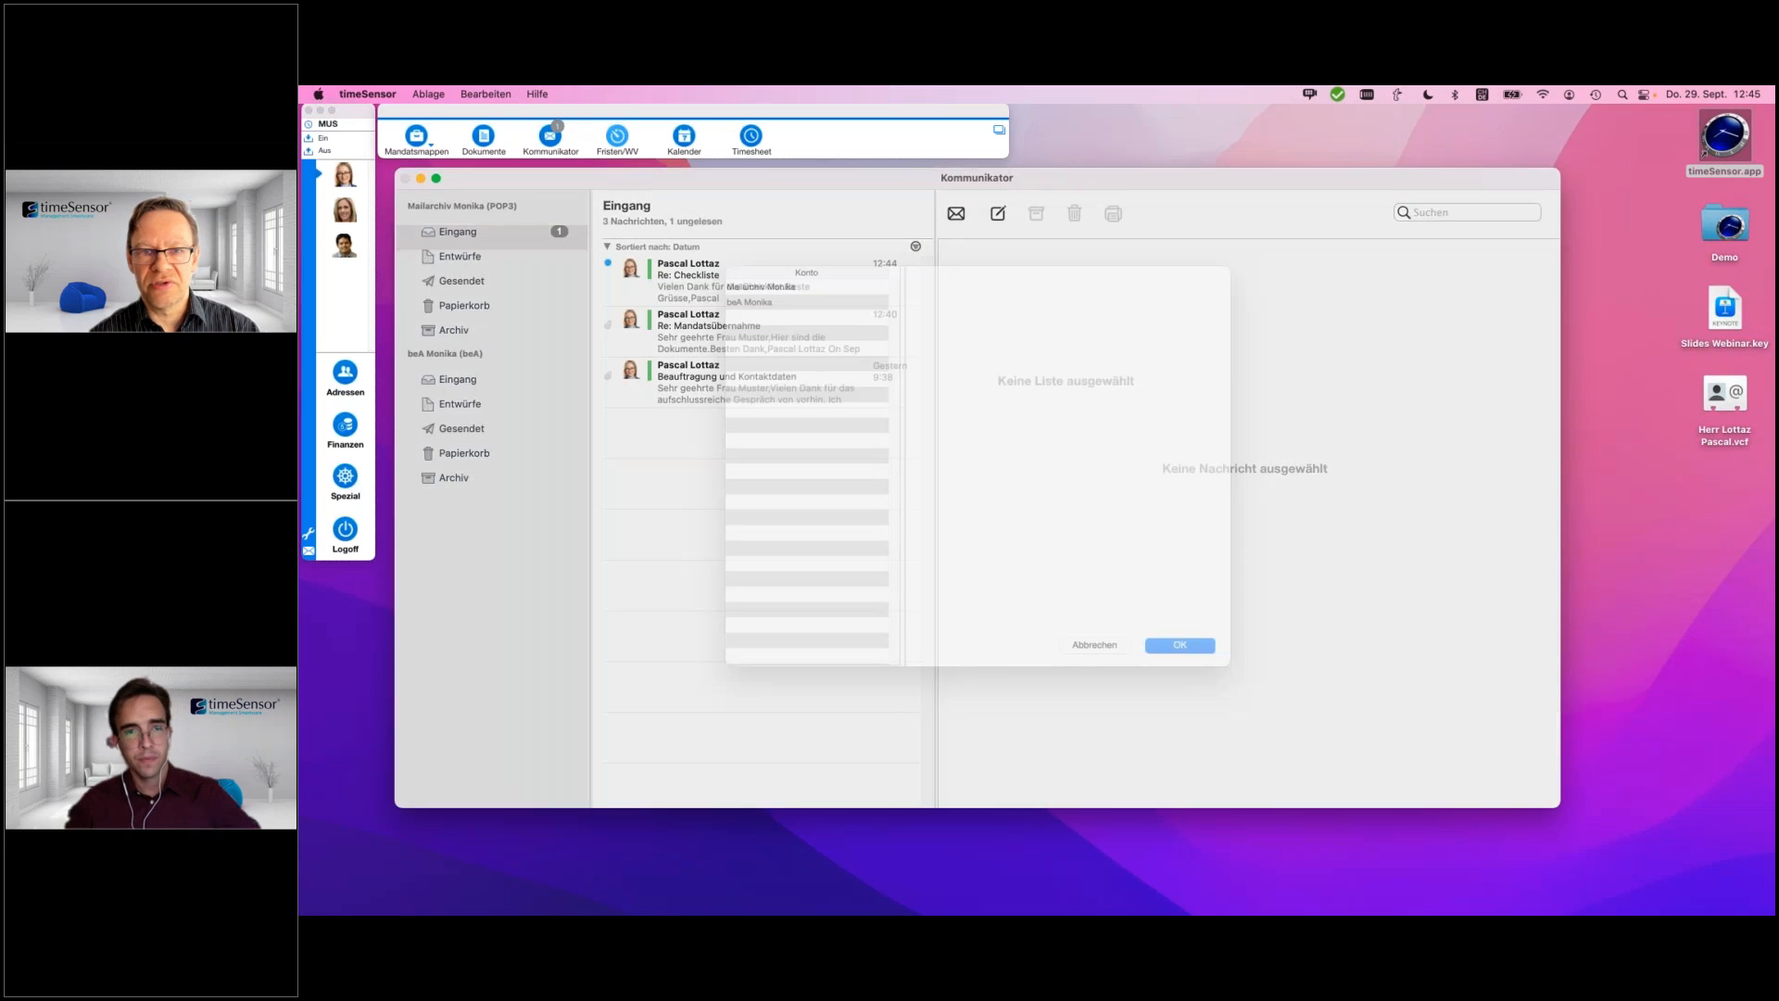
left_click(809, 310)
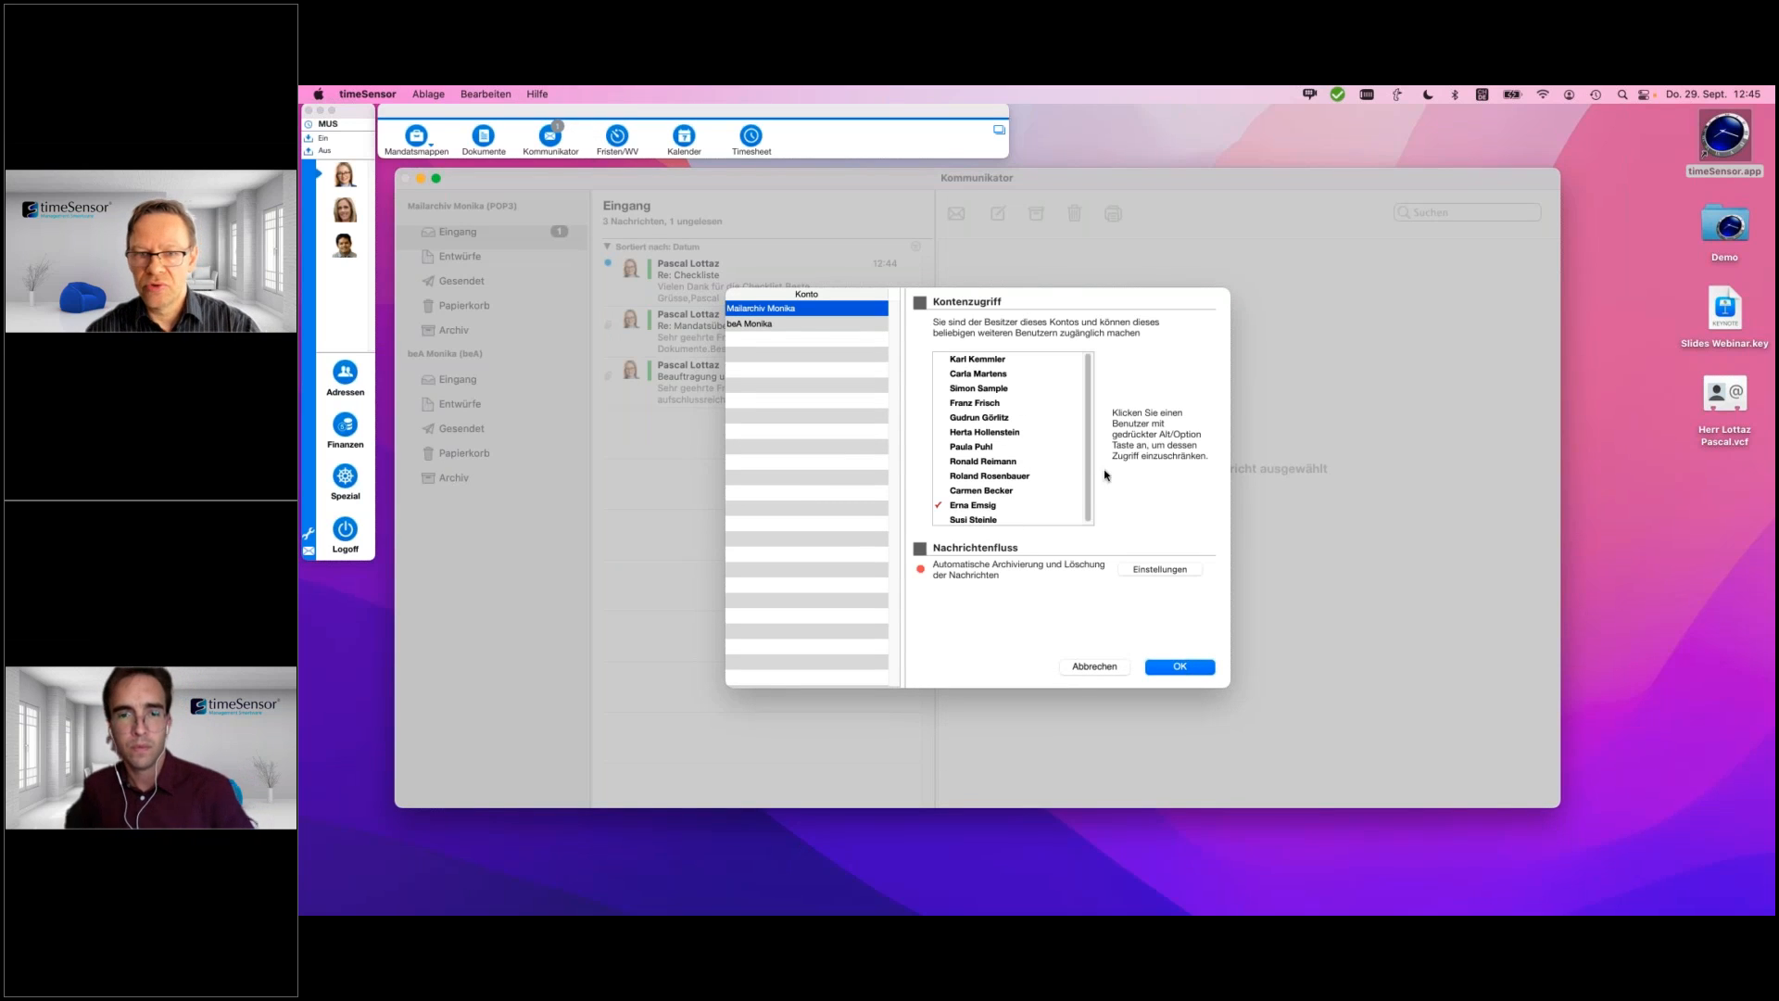
scroll(1089, 472, "down", 1)
left_click(972, 447)
left_click(977, 458)
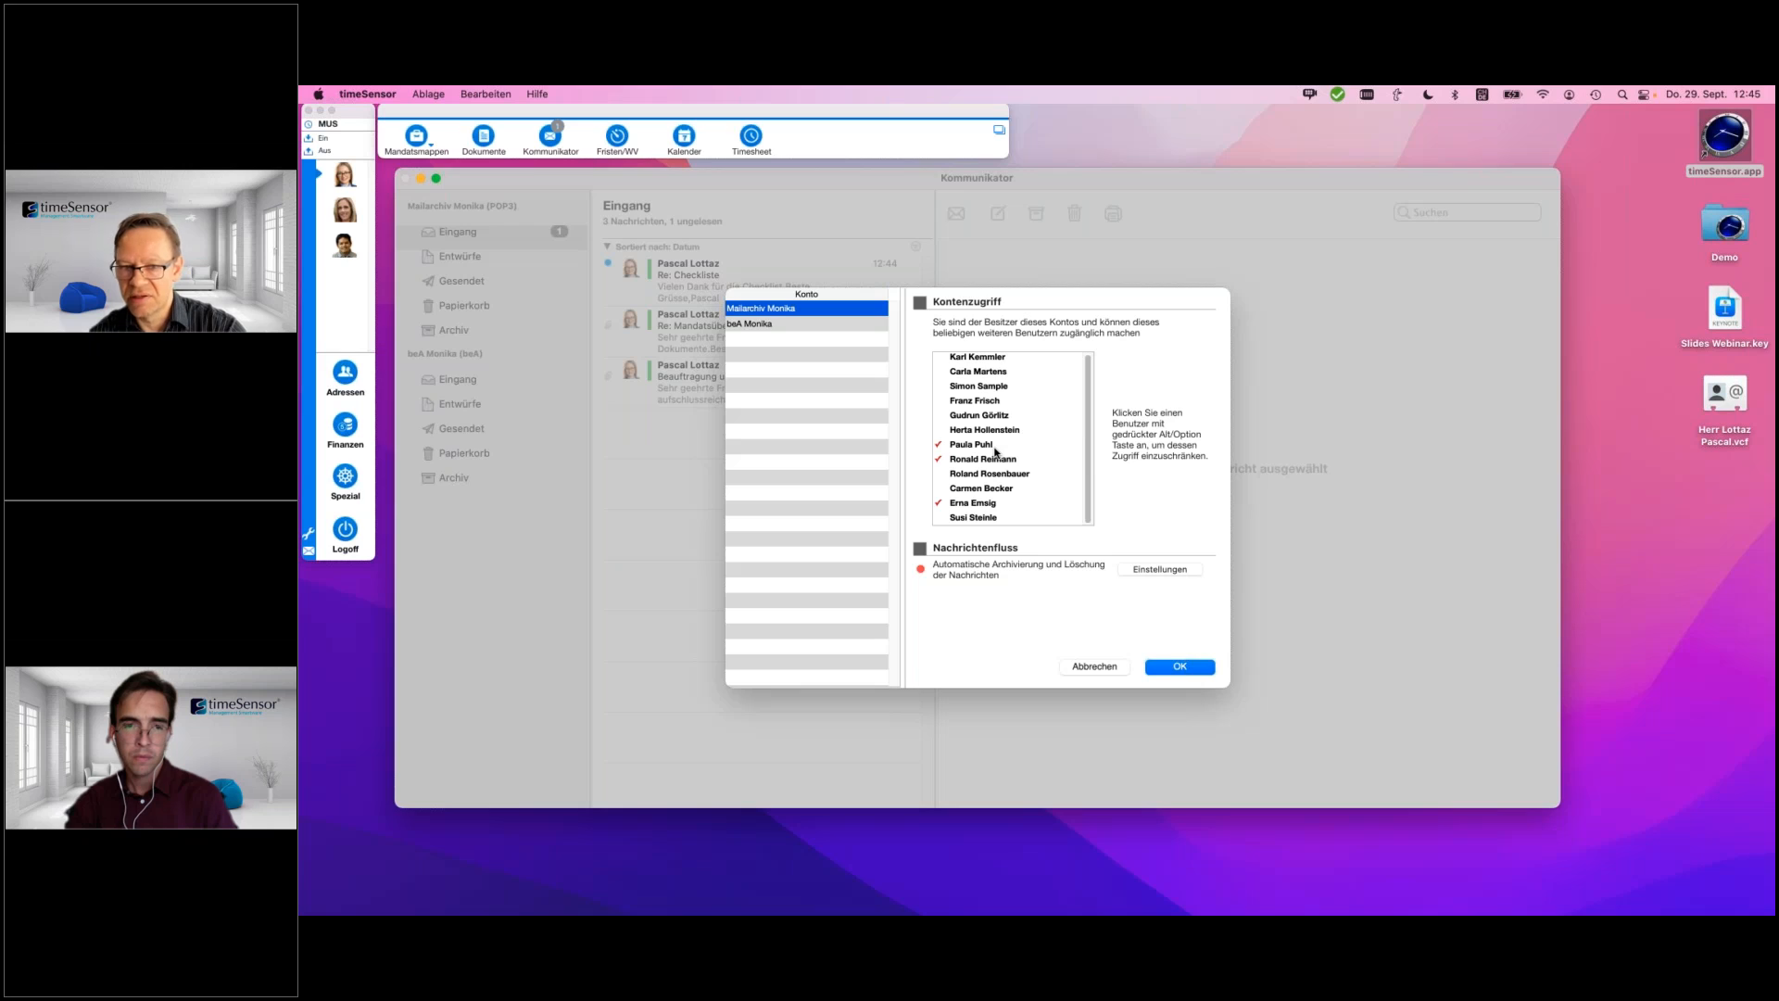
left_click(1081, 668)
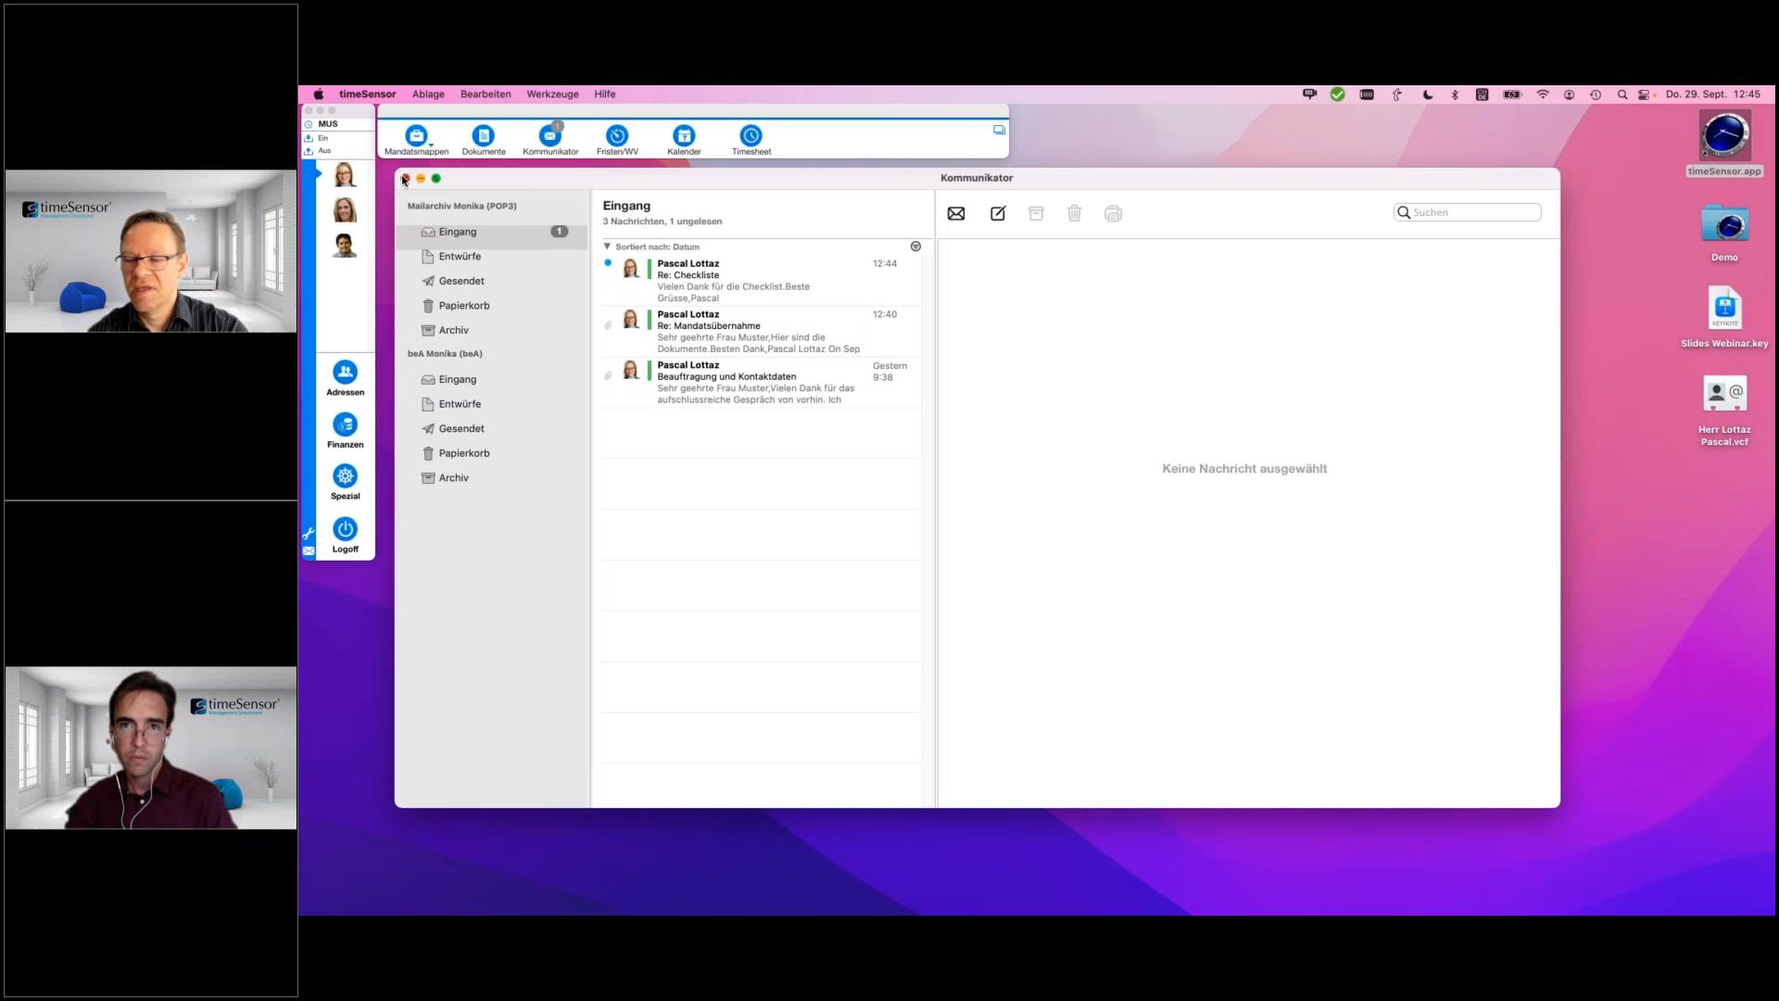
- Close the Kommunikator and reveal the Dock
left_click(404, 178)
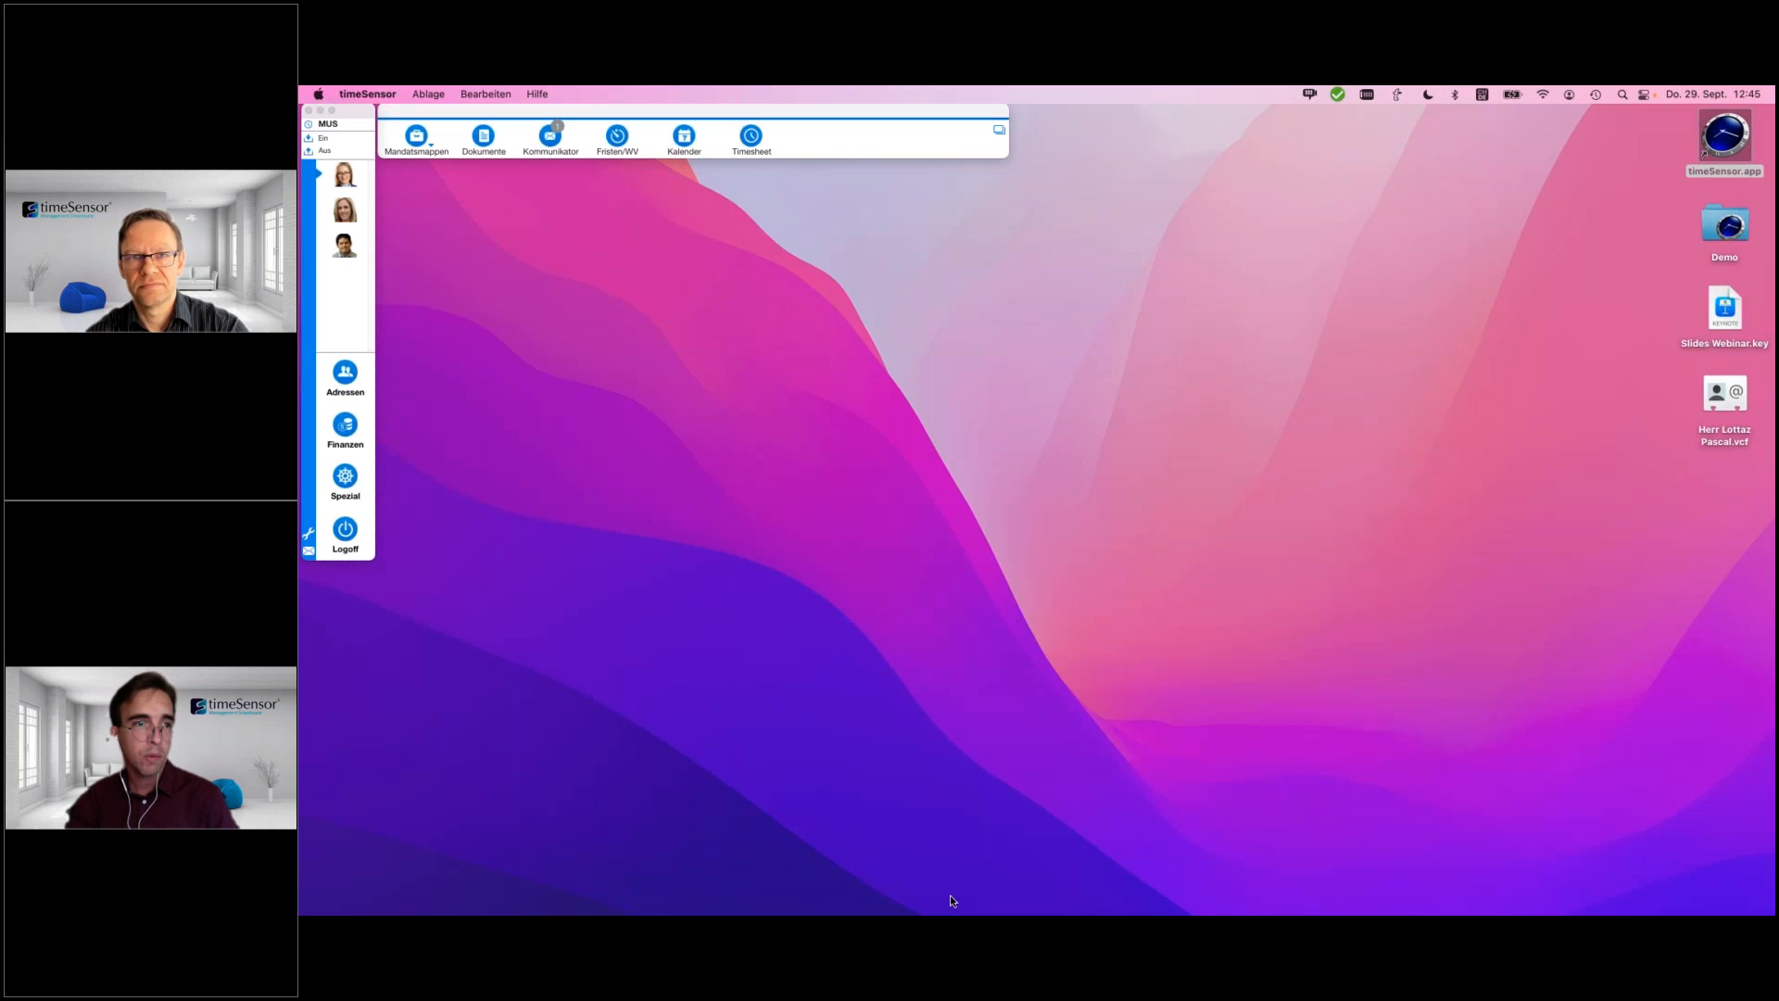
mouse_move(990, 914)
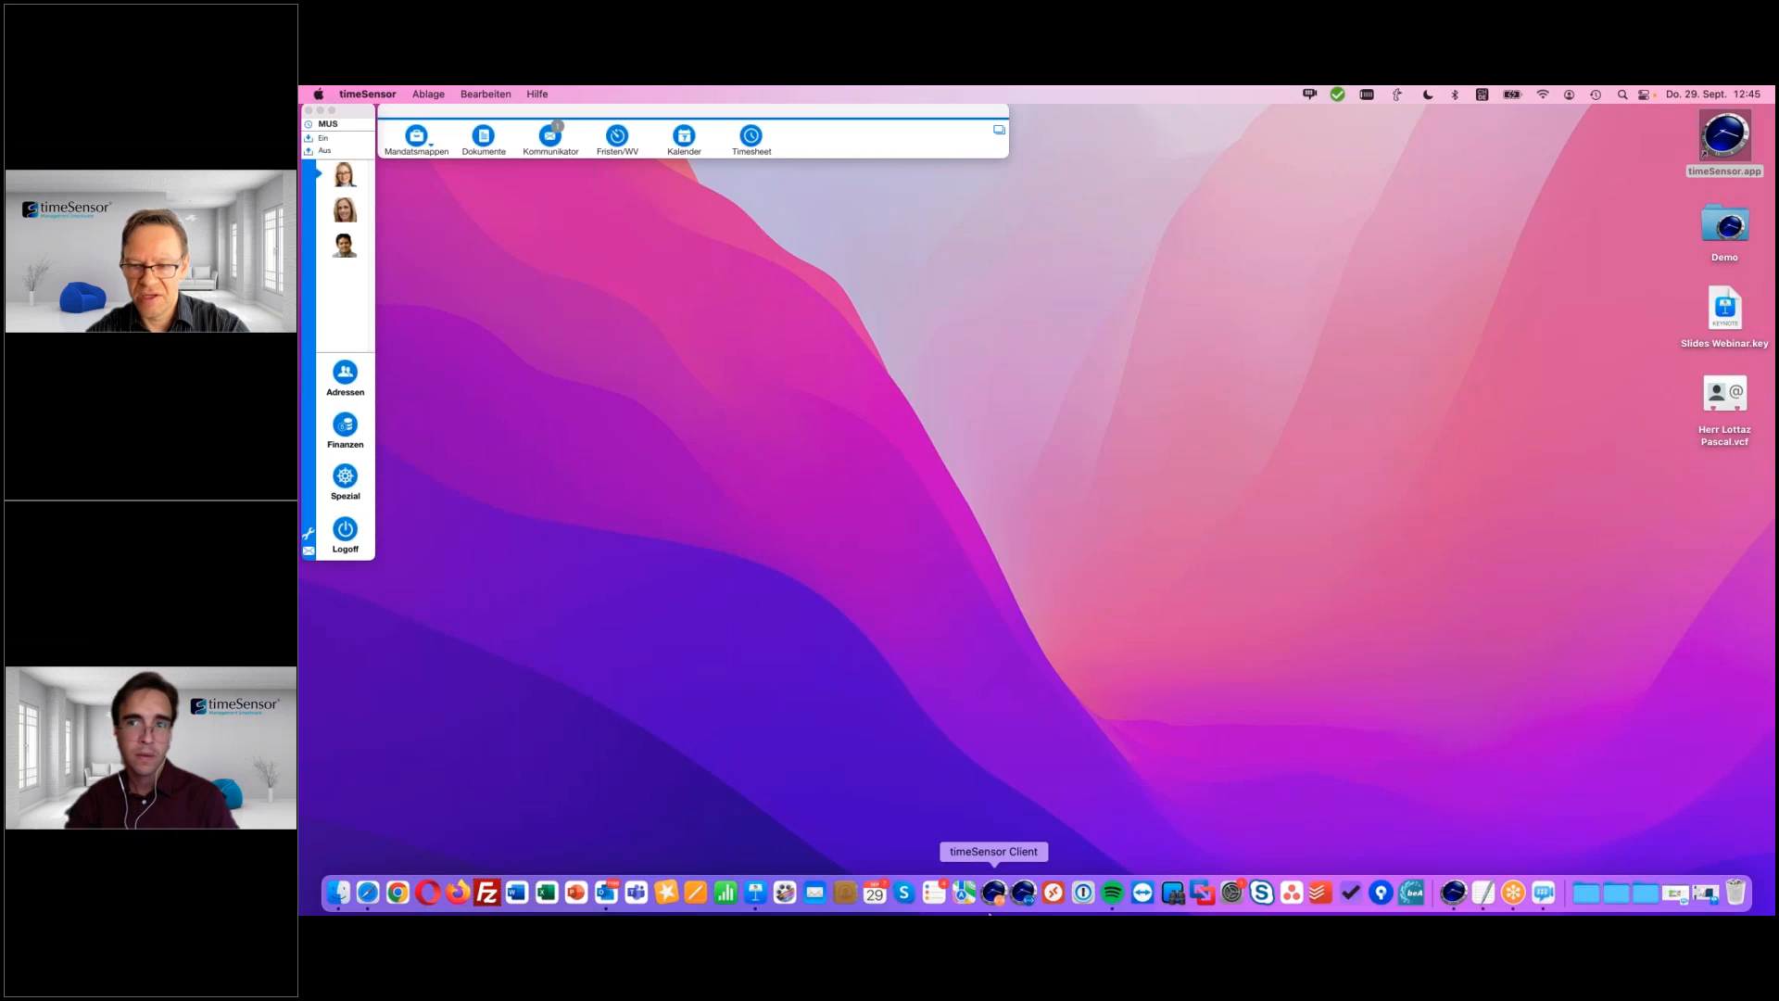